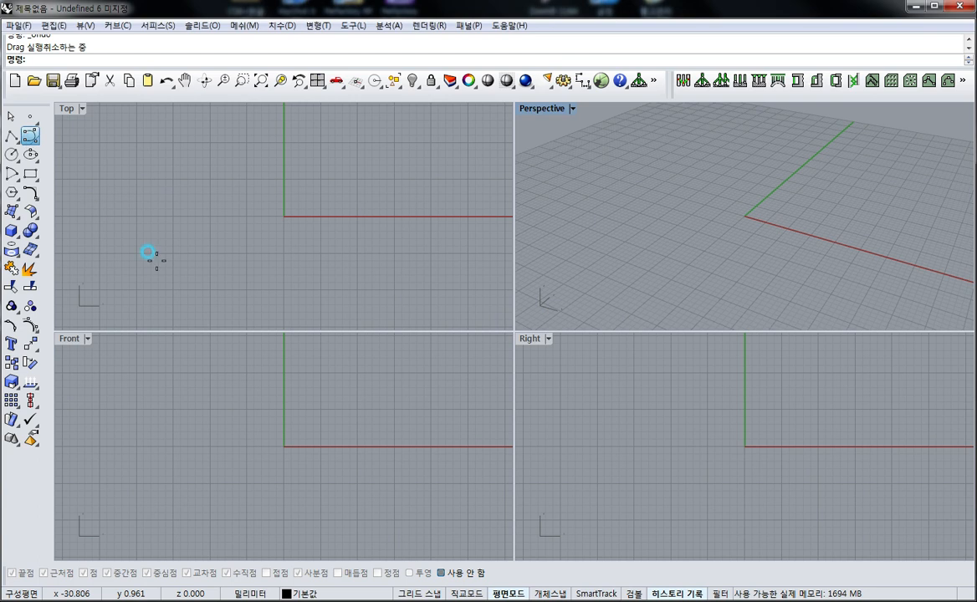
Draw a seven-point, degree 3 control-point curve forming a self-crossing loop near the origin in the Top viewport, and maximize that viewport
left_click(229, 281)
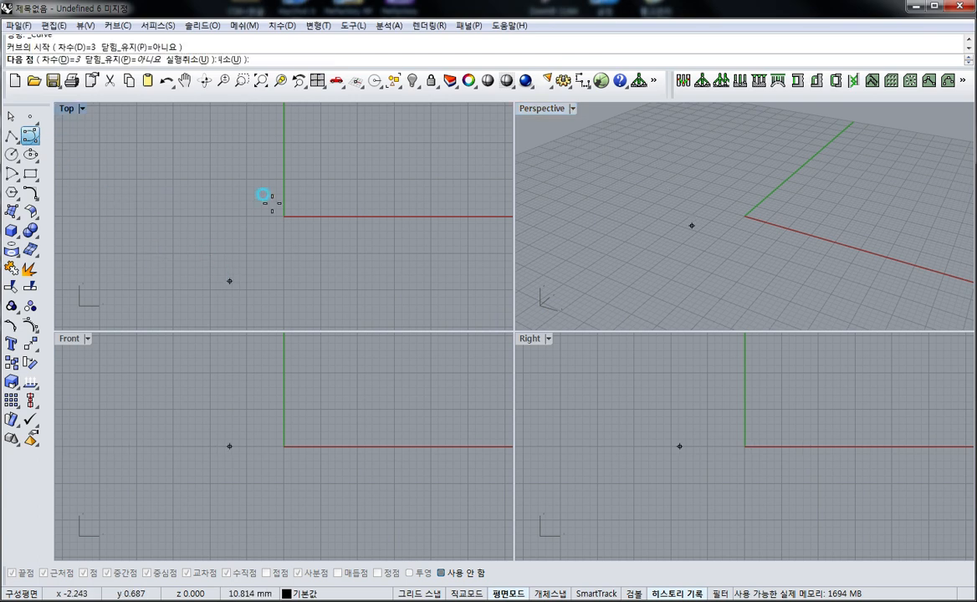
left_click(270, 202)
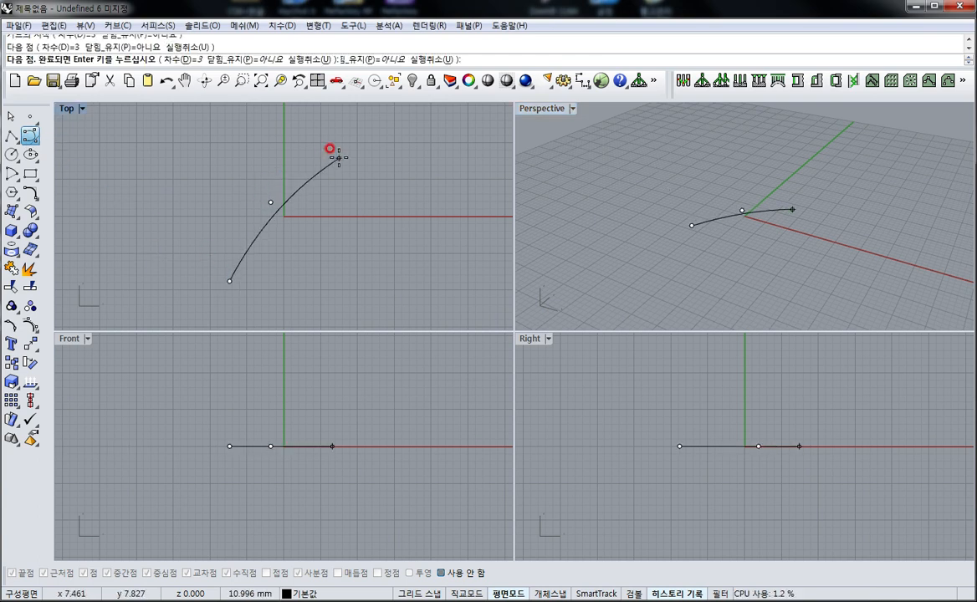
left_click(338, 156)
left_click(395, 175)
left_click(391, 230)
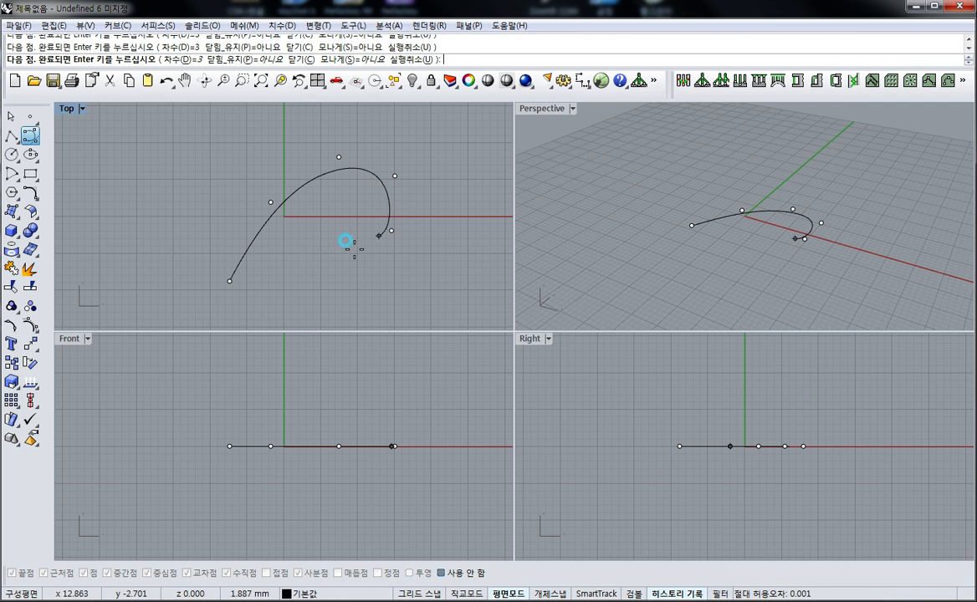
left_click(304, 235)
scroll(280, 221, "up", 2)
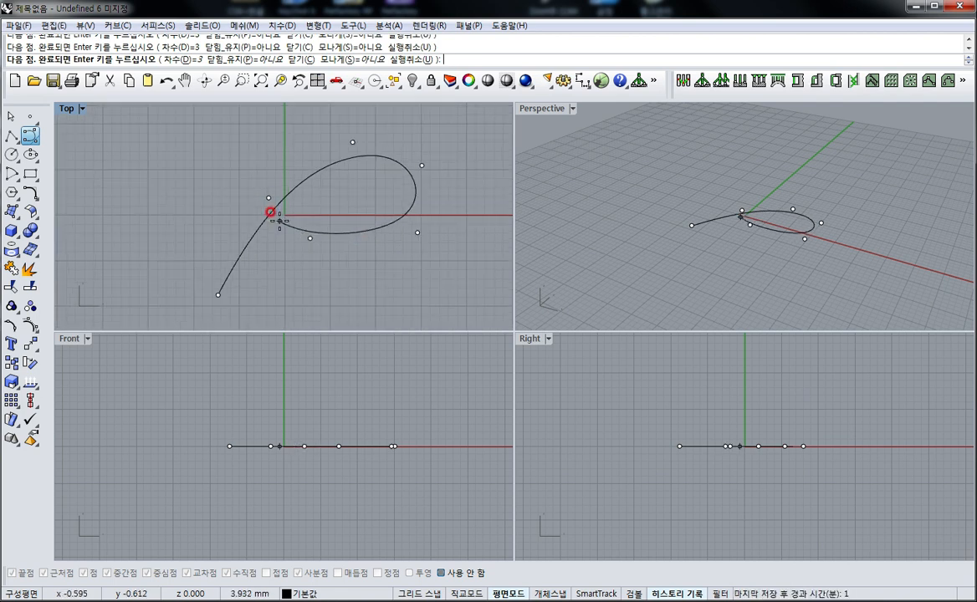
left_click(280, 221)
key("Return")
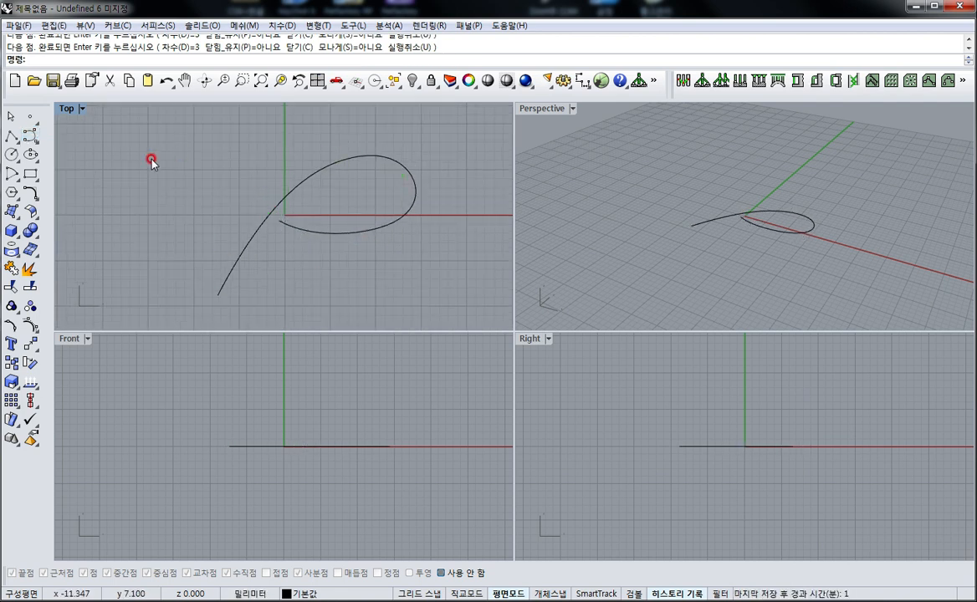
double_click(66, 108)
scroll(225, 226, "down", 3)
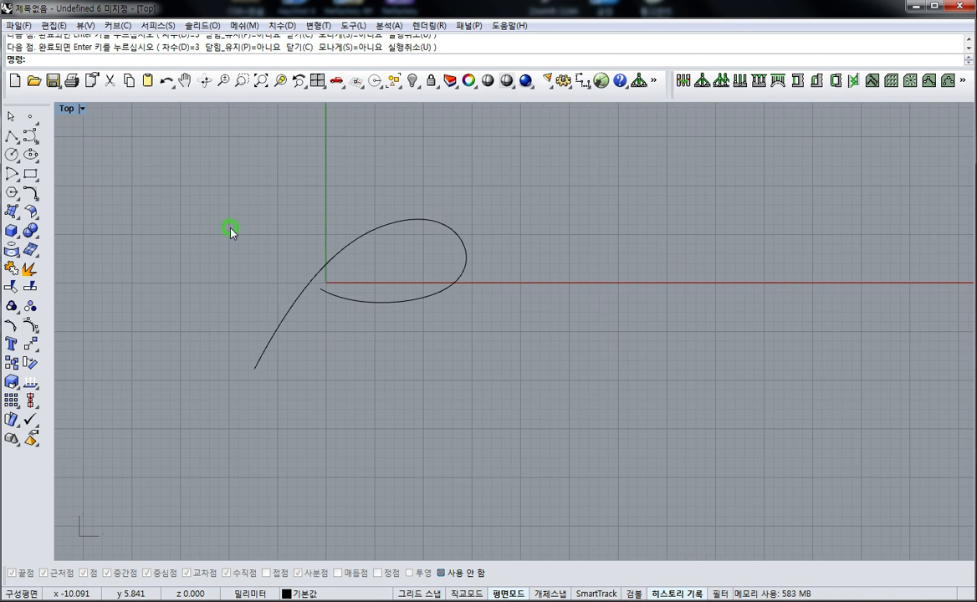
left_click(355, 299)
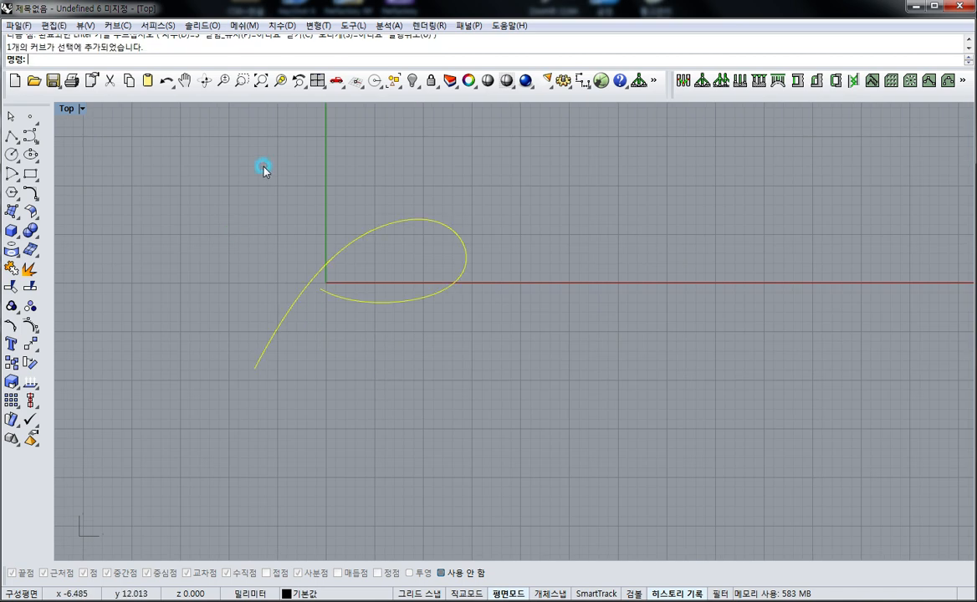
left_click(30, 136)
left_click(467, 331)
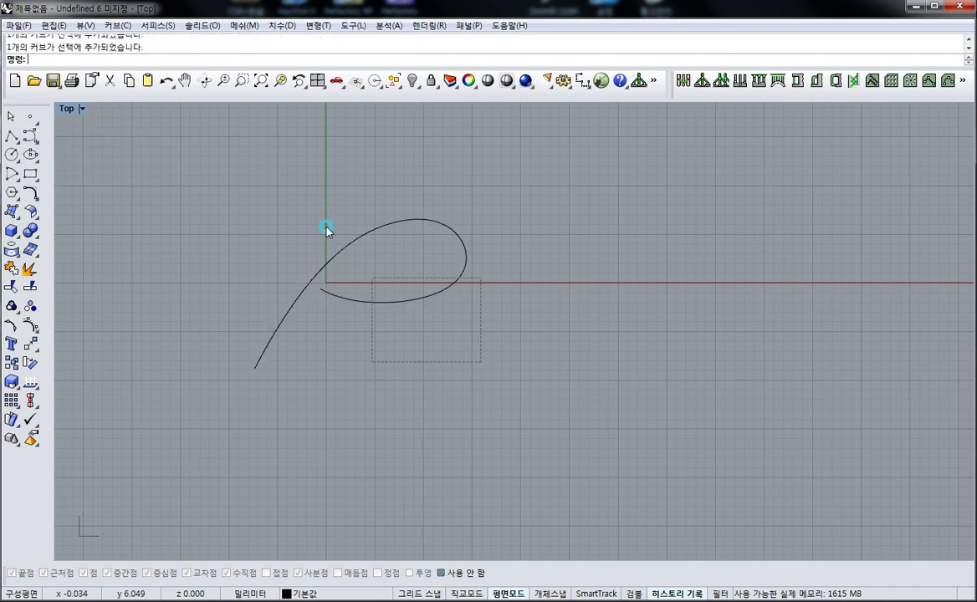
left_click(375, 301)
left_click(368, 360)
left_click(354, 343)
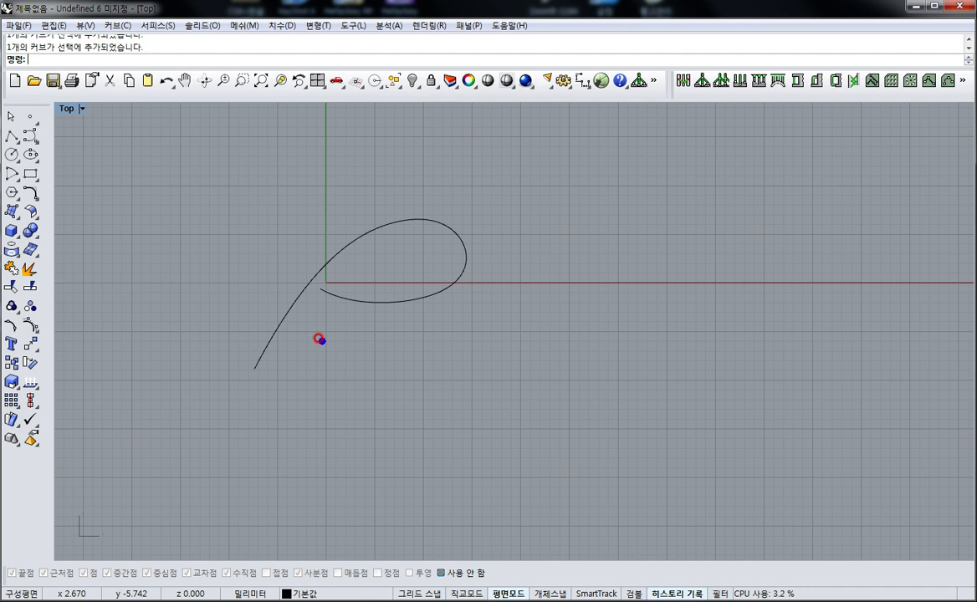
left_click_drag(393, 213, 402, 231)
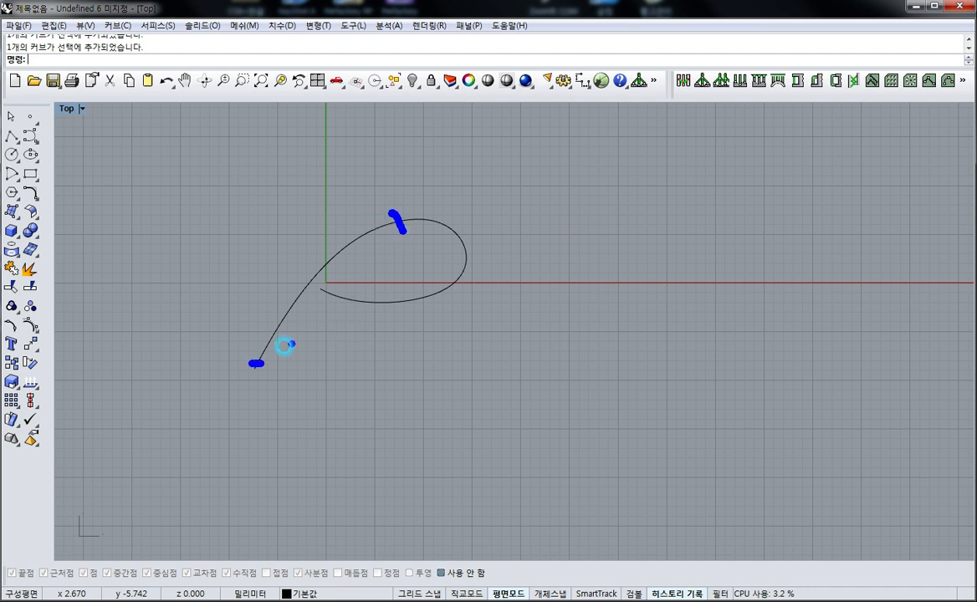
mouse_move(267, 444)
left_mouse_down()
mouse_move(495, 375)
mouse_move(506, 381)
left_mouse_up()
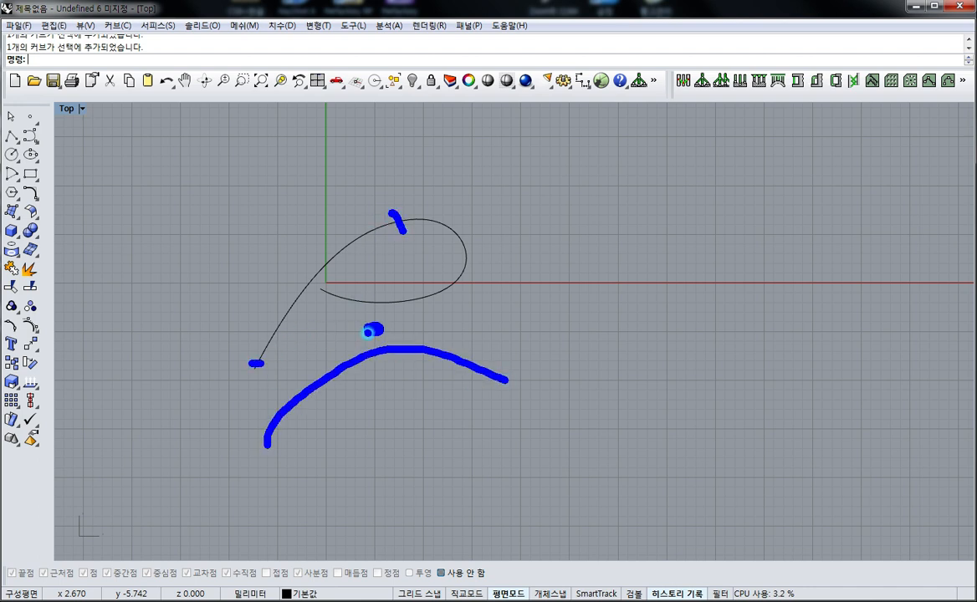
mouse_move(502, 387)
left_mouse_down()
mouse_move(517, 414)
mouse_move(512, 475)
left_mouse_up()
left_click_drag(542, 350, 547, 358)
left_click_drag(529, 488, 525, 473)
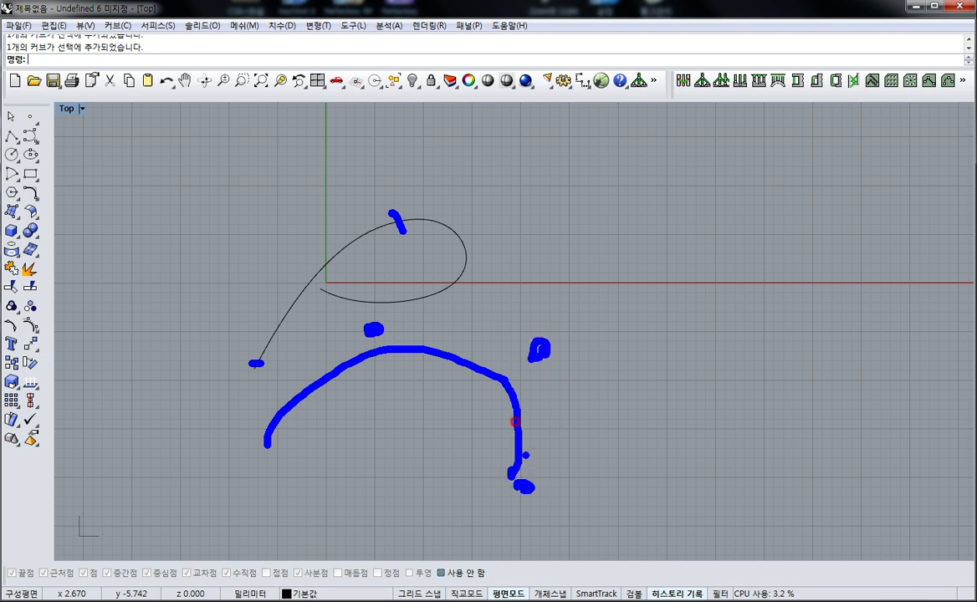
key("Escape")
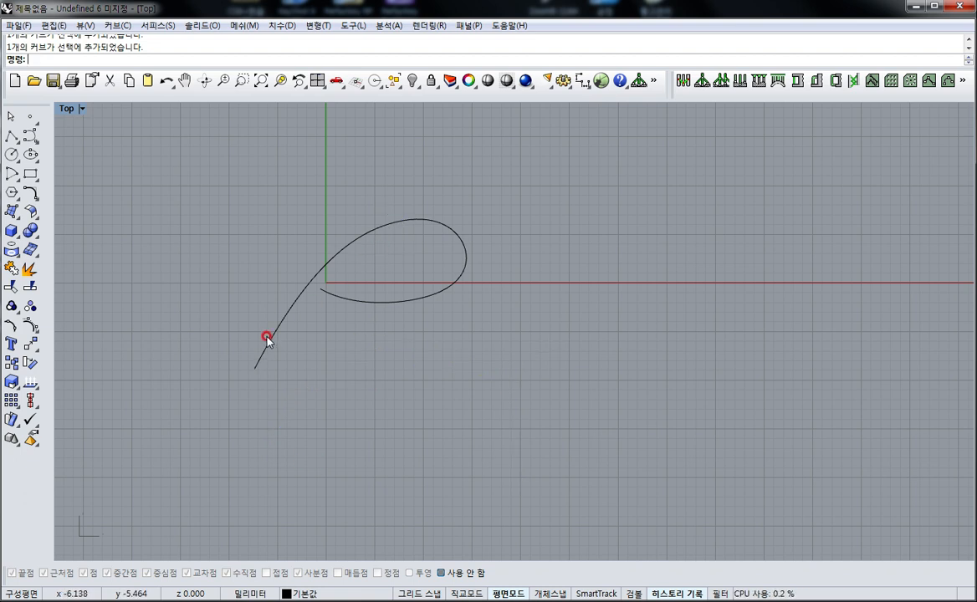
left_click_drag(252, 378, 247, 366)
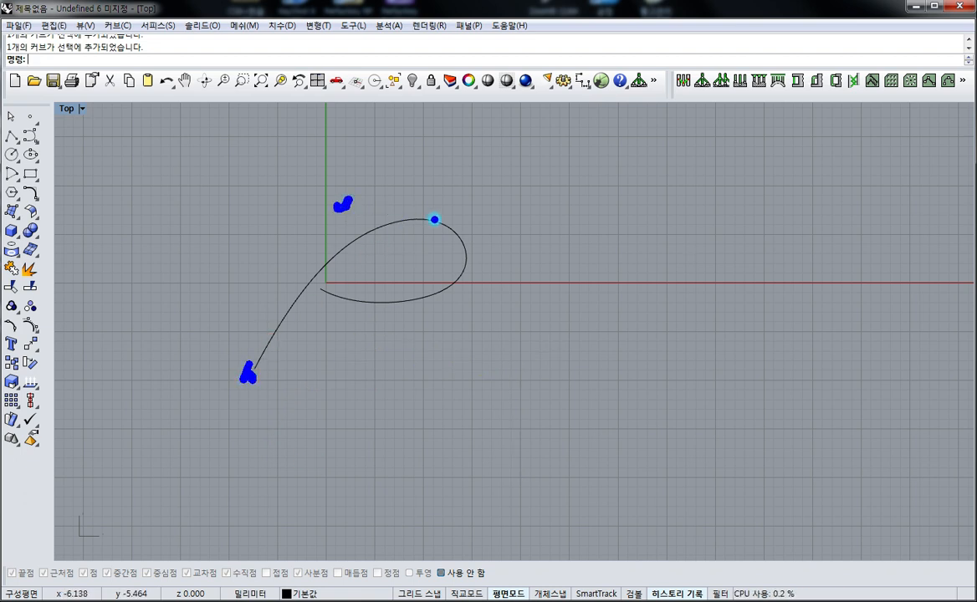
left_click_drag(428, 293, 435, 317)
left_click_drag(497, 223, 496, 219)
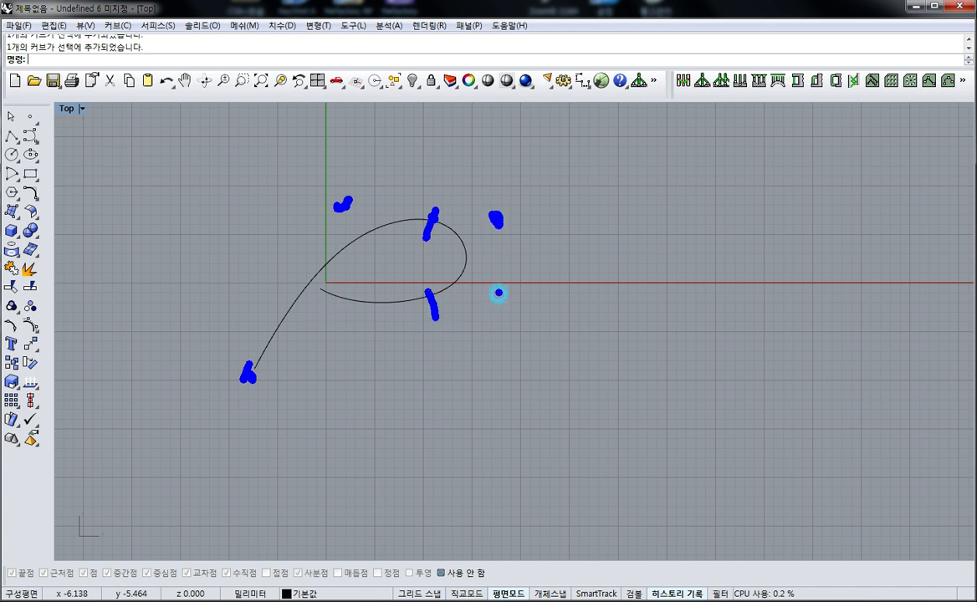
left_click_drag(497, 291, 488, 302)
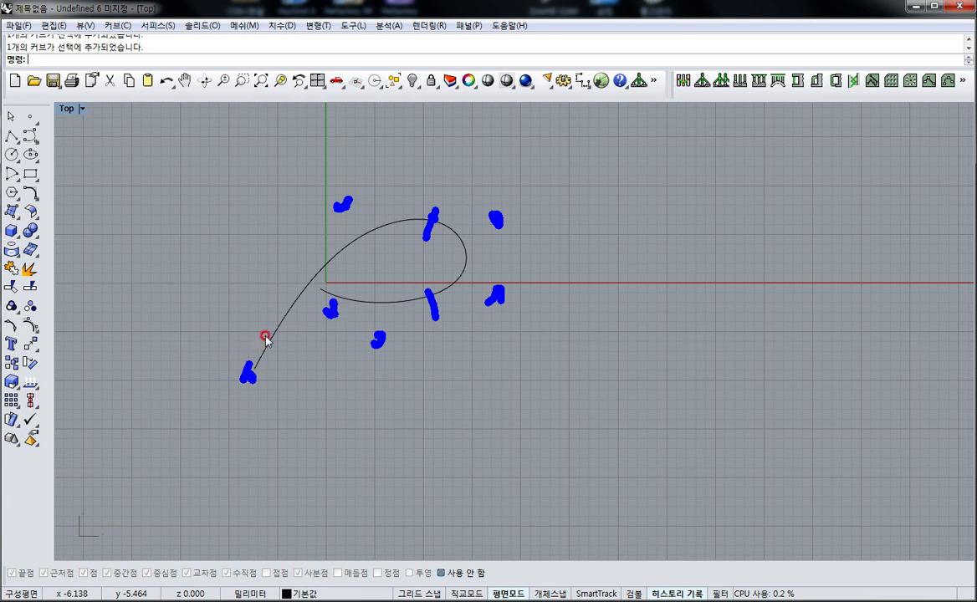
key("Escape")
left_click(326, 279)
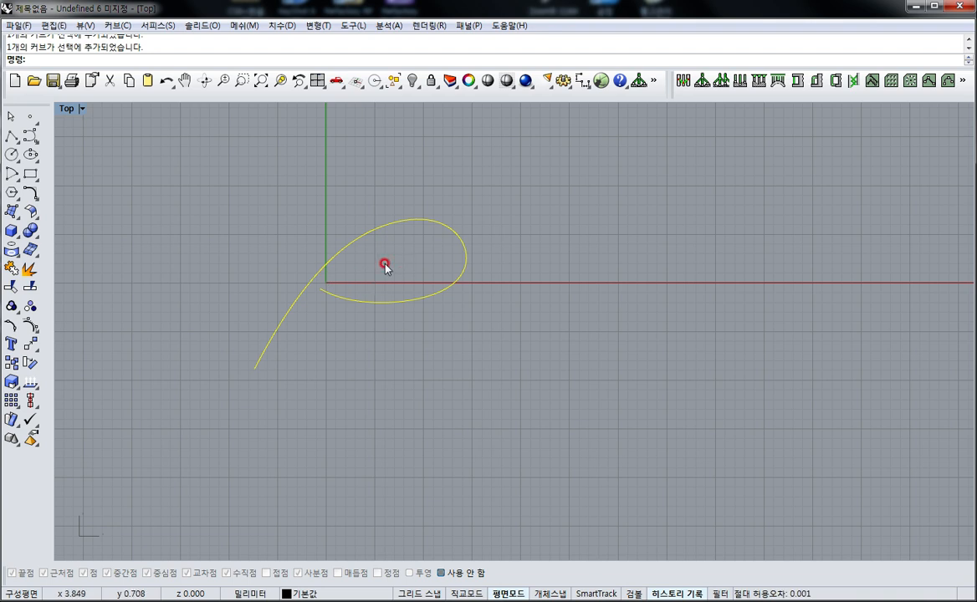
left_click_drag(441, 201, 422, 234)
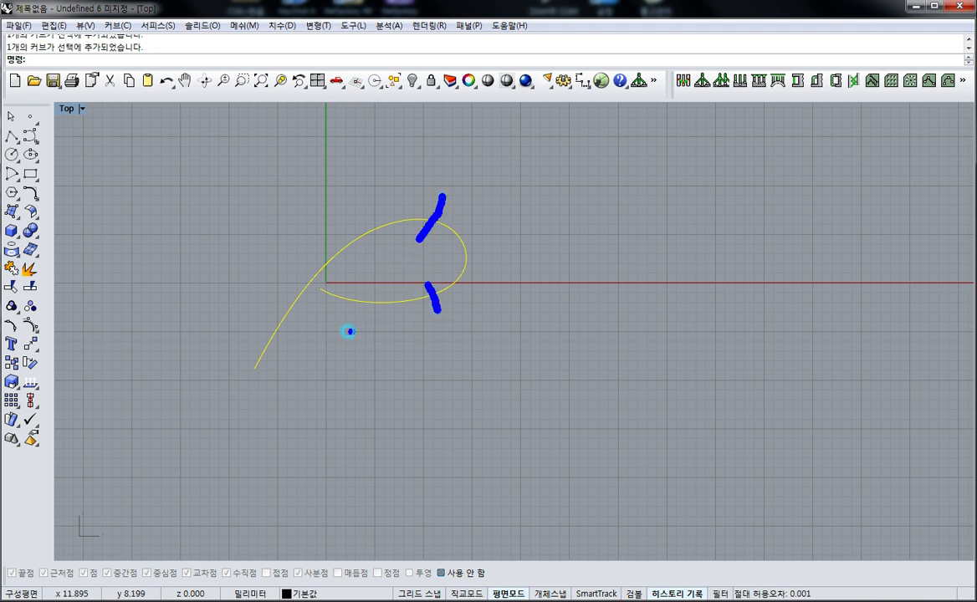
left_click_drag(247, 365, 249, 351)
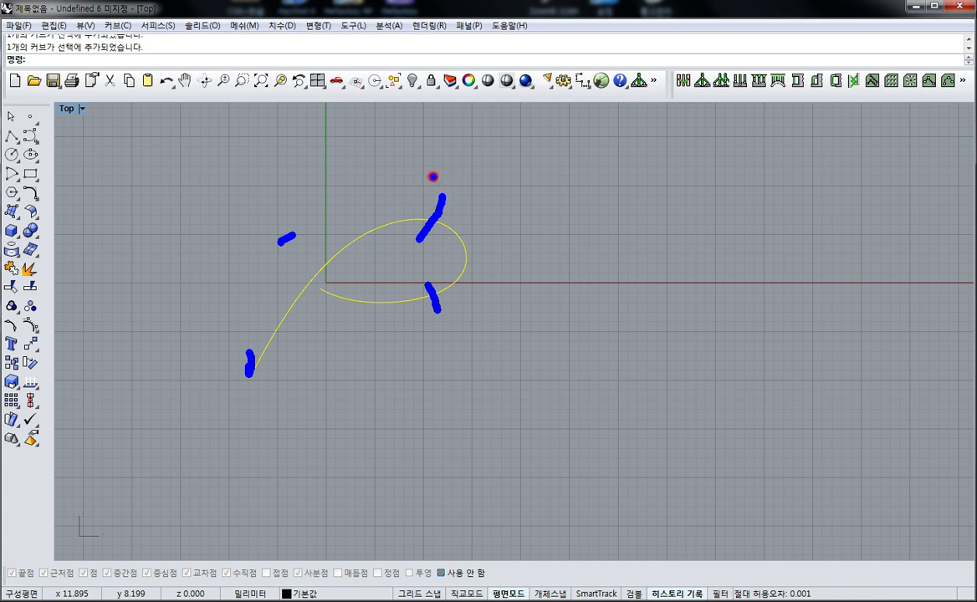
left_click_drag(483, 326, 468, 335)
left_click(367, 339)
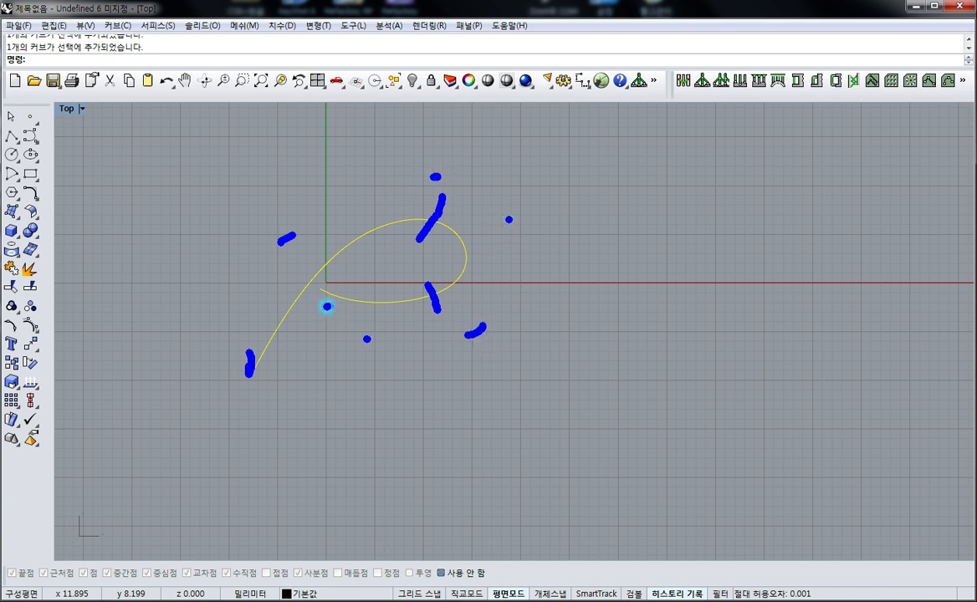
key("Escape")
key("Escape")
Show the curve's control points and shift the last two so the loop's inner end sits closer to the origin
left_click(402, 221)
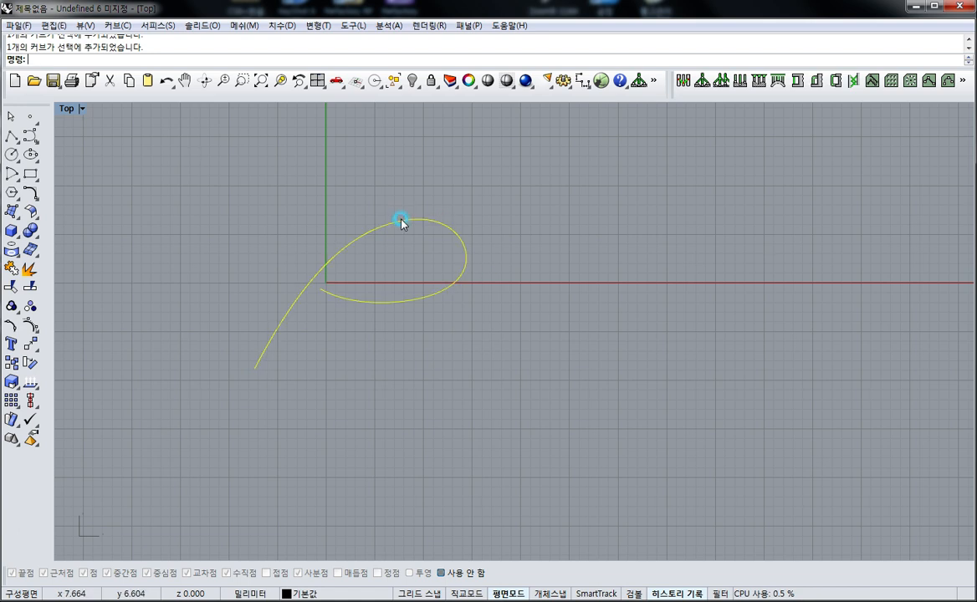
key("F10")
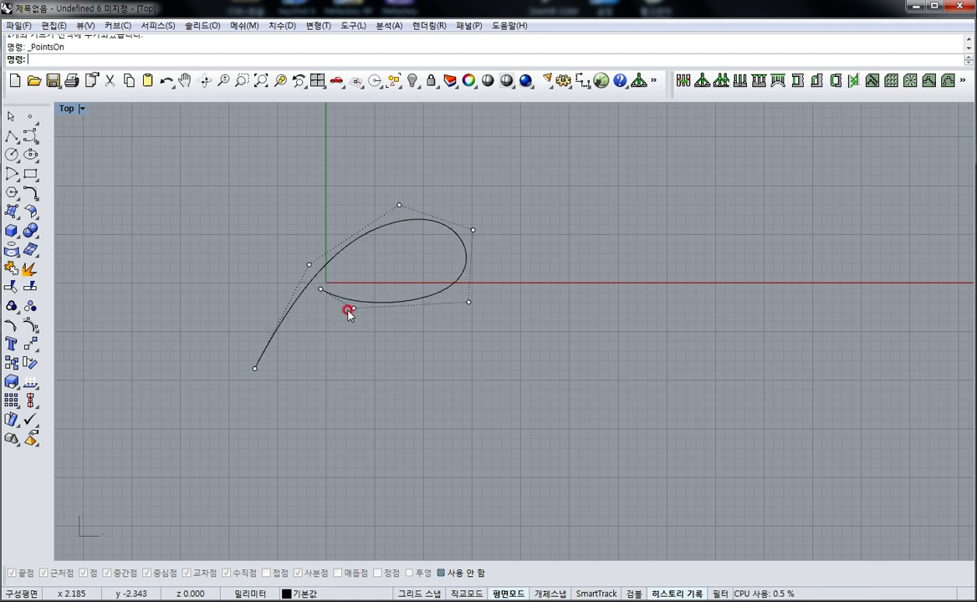
left_click_drag(355, 309, 324, 288)
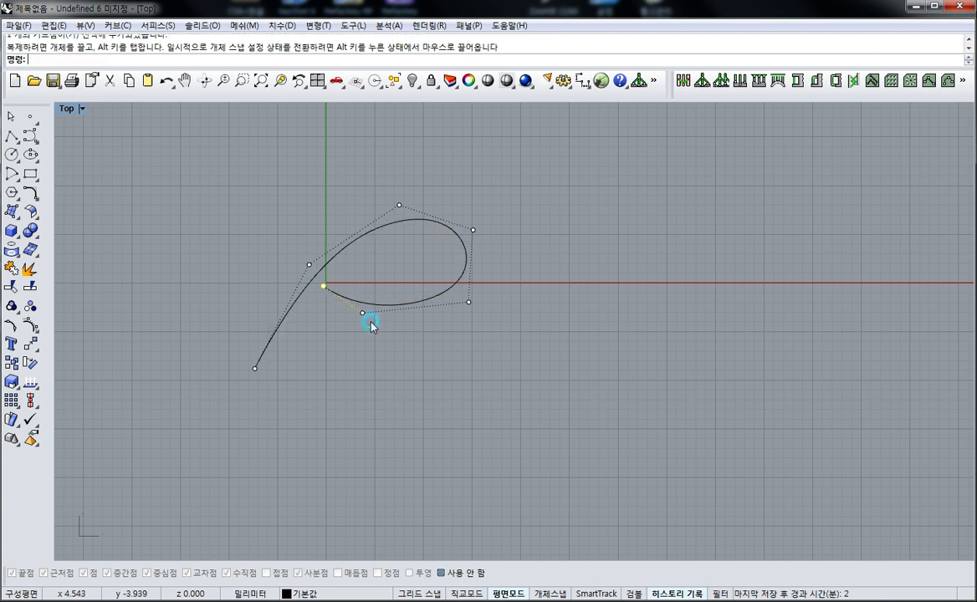
key("Escape")
Create a round-capped pipe along the loop curve with a start and end diameter of 1.5 mm
left_click(331, 266)
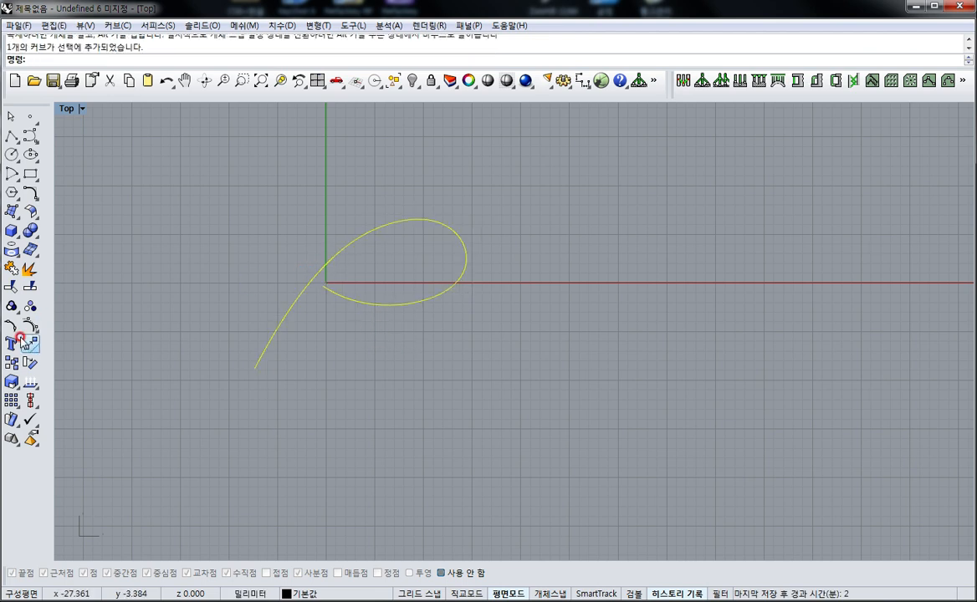
left_click(14, 237)
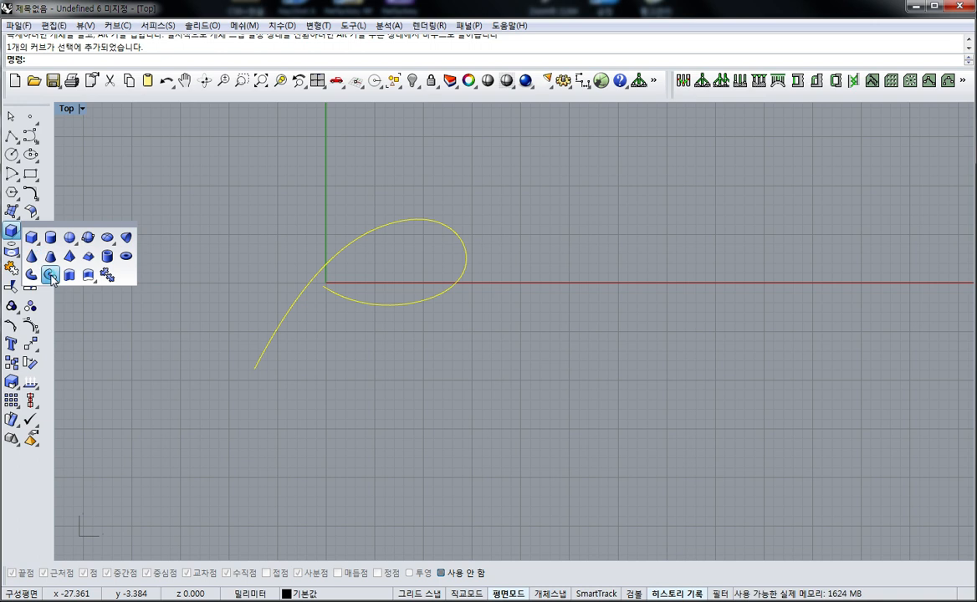
left_click(50, 276)
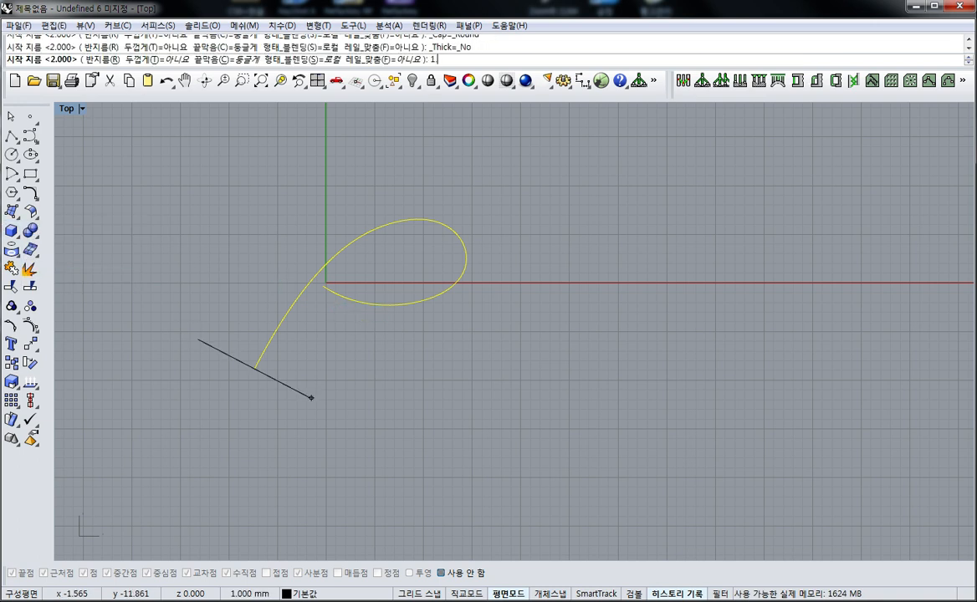
type("1")
key("Return")
key("Return")
key("Return")
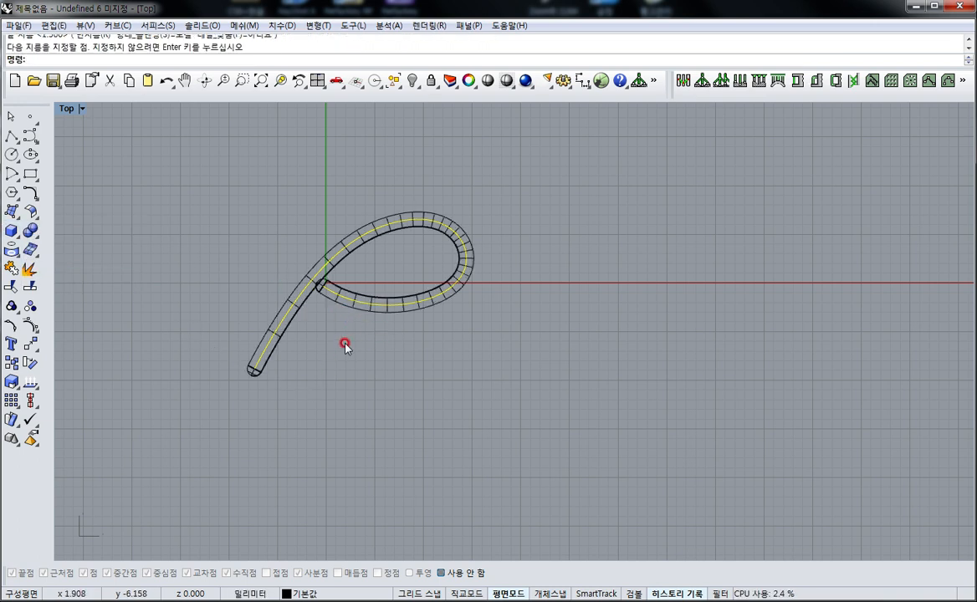
Scale the pipe's rail curve down slightly with Scale2D about the loop's inner end
type("W2")
key("Return")
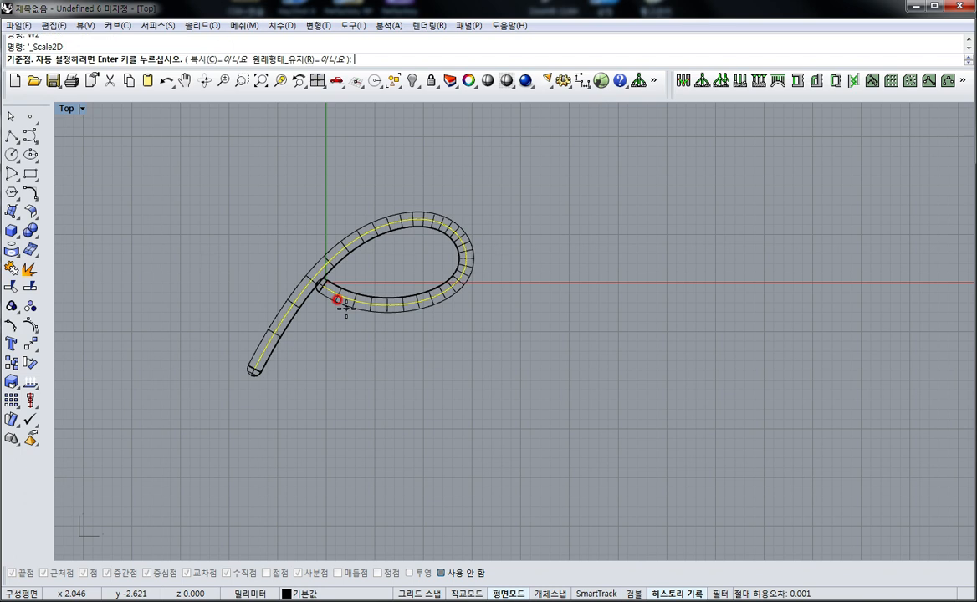
left_click(337, 300)
left_click(565, 266)
left_click(528, 266)
right_click(473, 282)
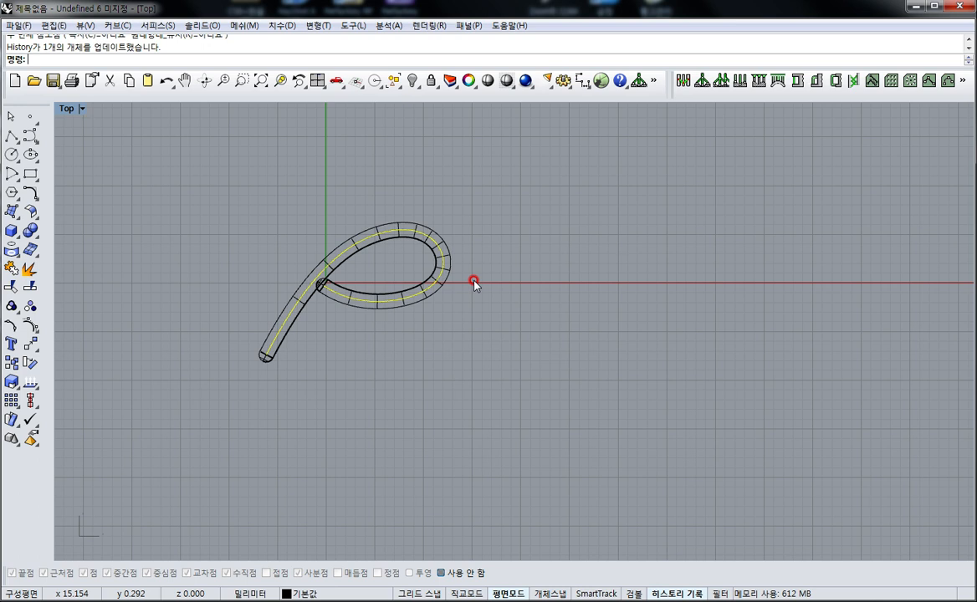
Mirror a copy of the pipe across the vertical axis through the origin (0) to form the opposite bow loop
left_click(386, 310)
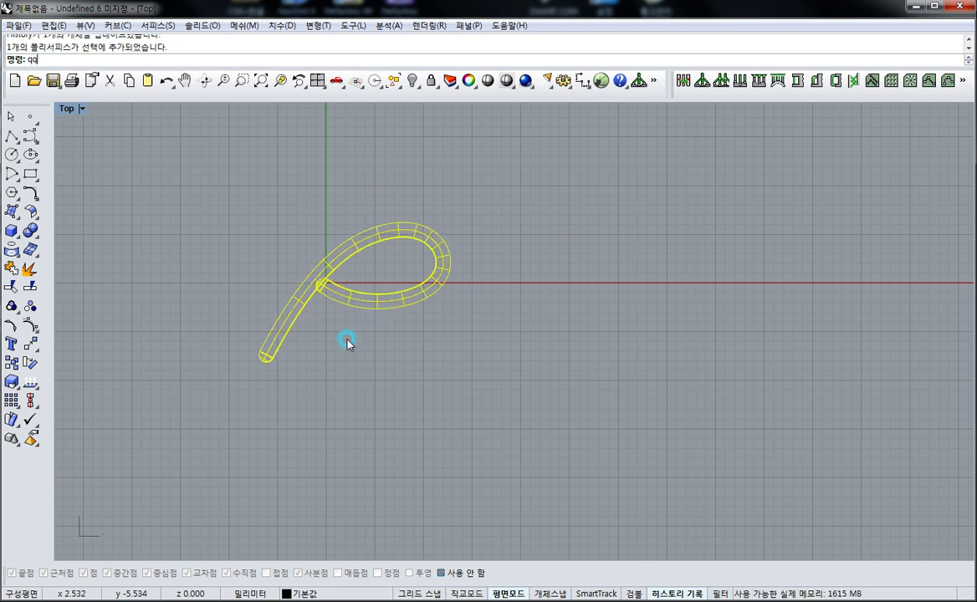
type("mi")
key("Return")
type("0")
key("Return")
left_click(305, 395)
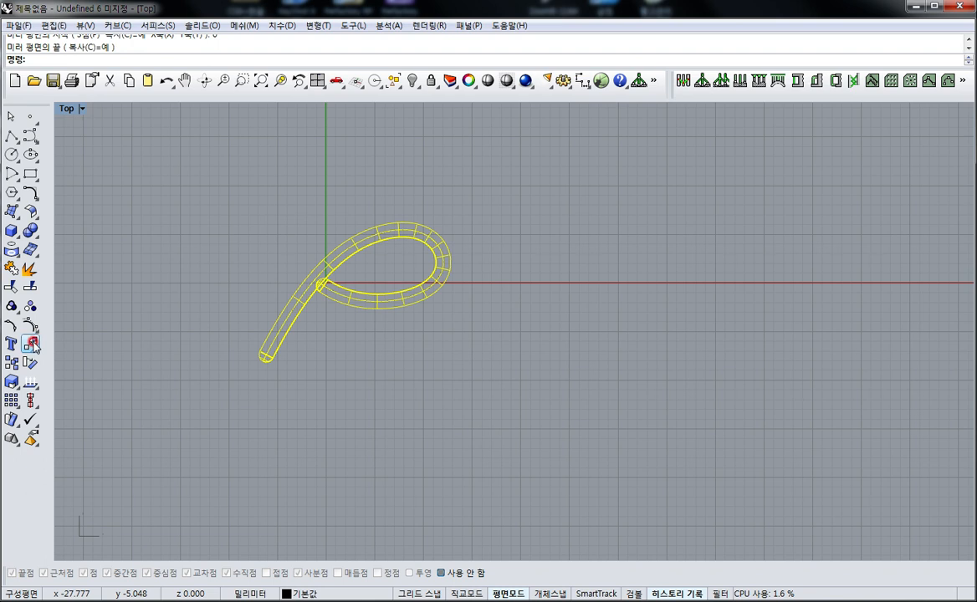
left_click(33, 347)
left_click(128, 346)
type("0")
key("Return")
left_click(338, 460)
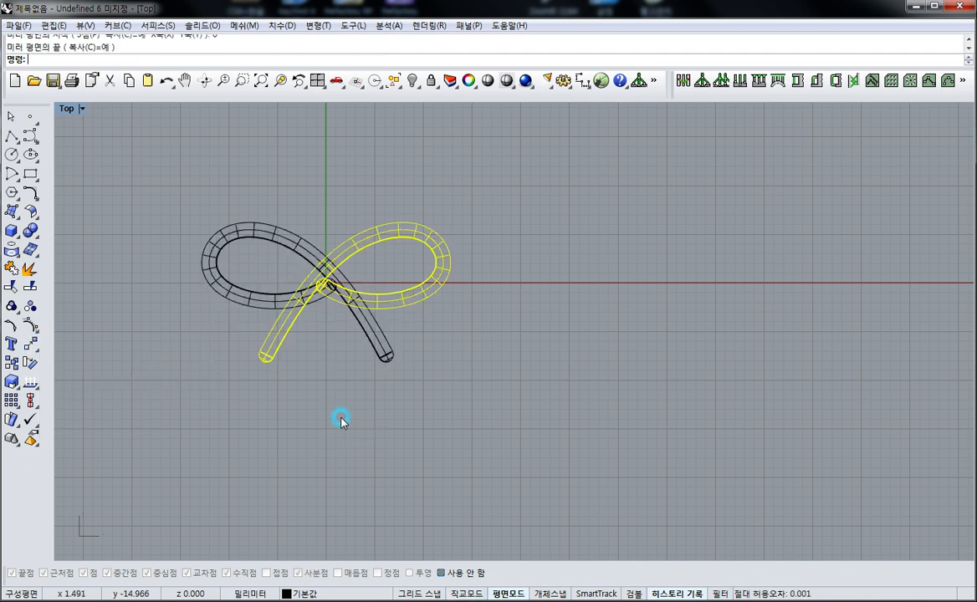
Select only the original pipe's rail curve and check the history recording options
left_click_drag(475, 312, 415, 264)
left_click(428, 291, "ctrl")
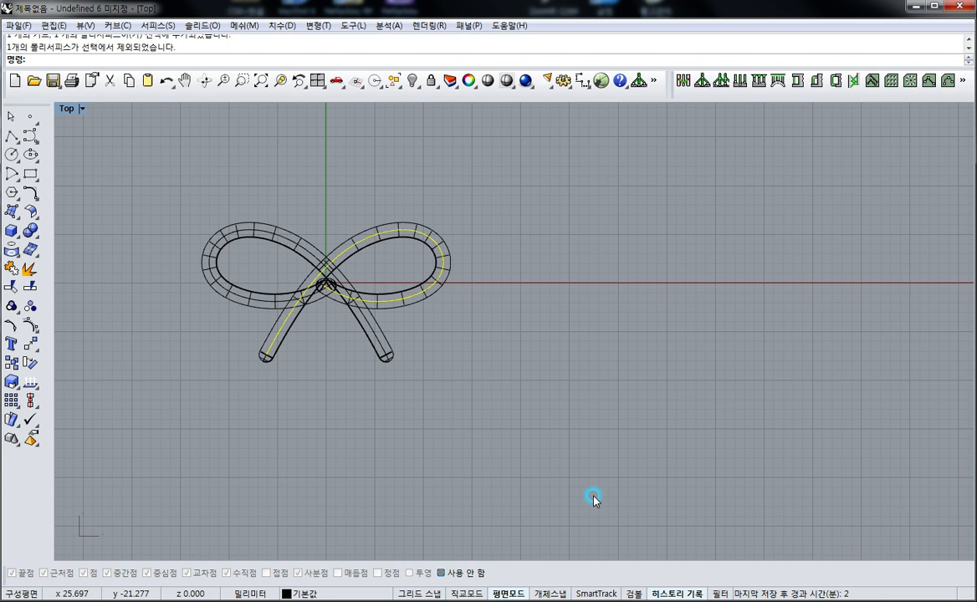
right_click(677, 594)
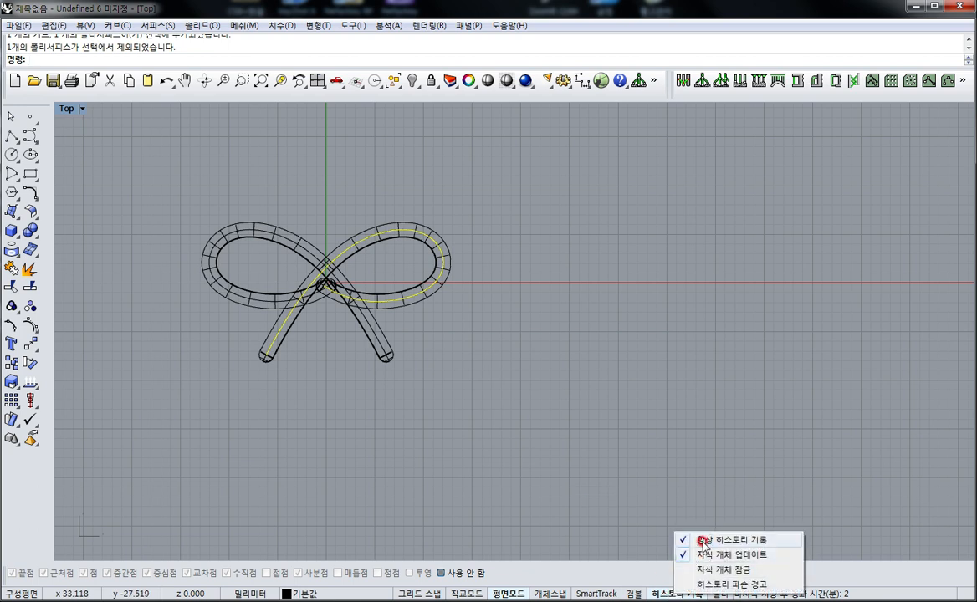
left_click(424, 289)
right_click_drag(421, 131, 355, 145)
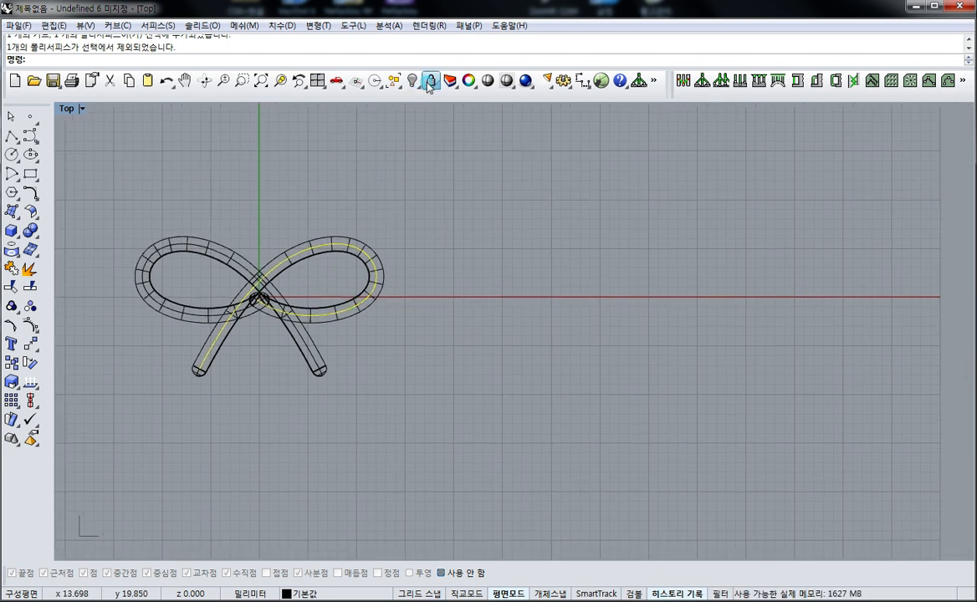
Lock both bow pipes and turn on the control points of the original rail curve
left_click_drag(428, 84, 461, 138)
left_click(488, 106)
key("F10")
left_click(339, 270)
scroll(255, 301, "up", 12)
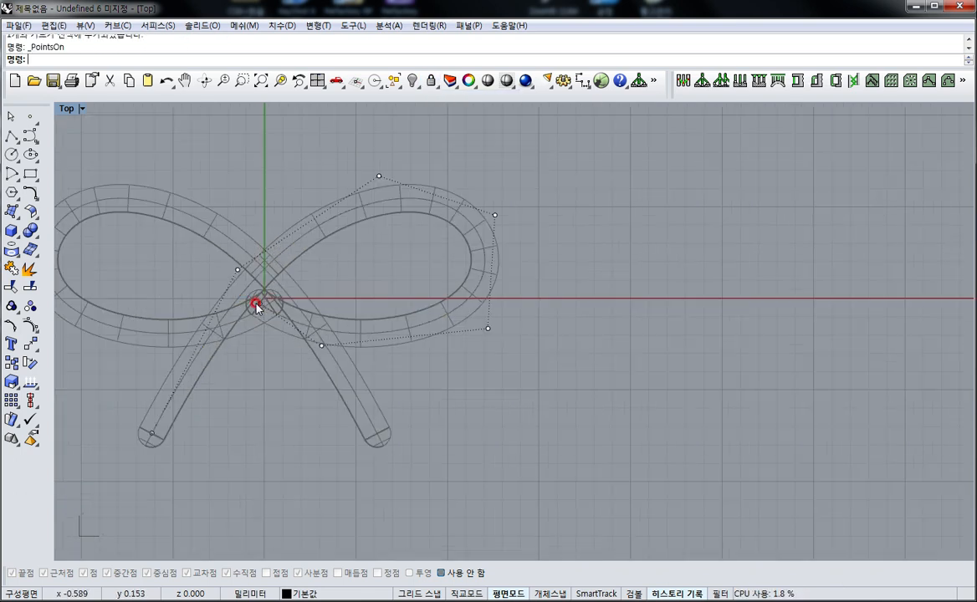
Reposition the rail curve's inner end point and its outer lower control point in the Top view
left_click_drag(258, 292, 288, 275)
left_click_drag(374, 371, 393, 339)
left_click_drag(685, 340, 686, 358)
scroll(467, 360, "down", 4)
right_click_drag(467, 360, 538, 381)
scroll(540, 384, "down", 2)
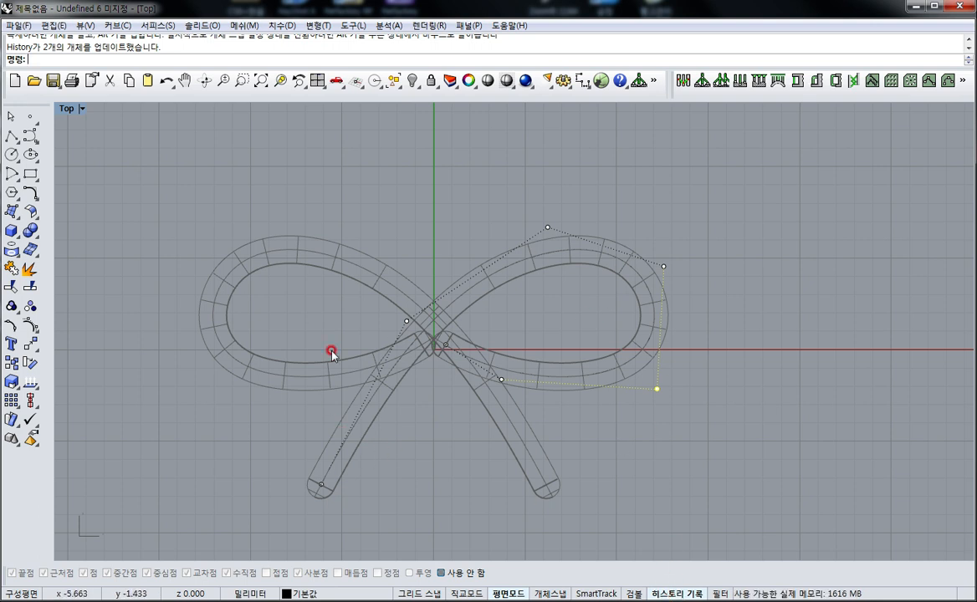
Show the bow in a maximized Perspective view with rendered display
type("4View")
key("Return")
left_click(575, 109)
double_click(544, 109)
key("ctrl+alt+r")
key("ctrl+alt+s")
right_click_drag(510, 298, 525, 382)
scroll(529, 375, "up", 3)
key("ctrl+alt+r")
scroll(545, 366, "up", 6)
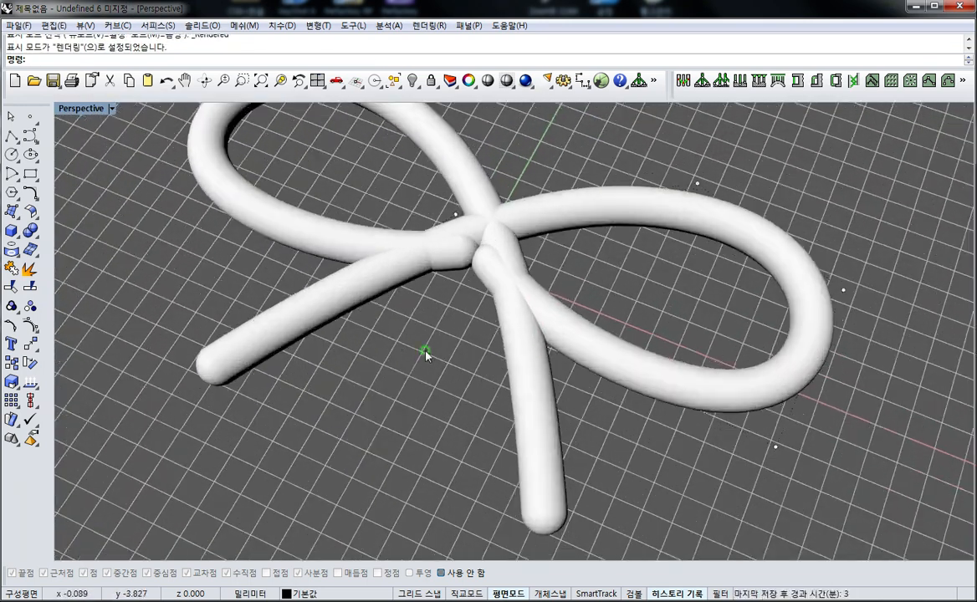
Move the rail curve's inner end control point closer to the crossing at the bow's centre
right_click_drag(425, 353, 463, 192)
left_click(481, 267)
left_click(466, 275)
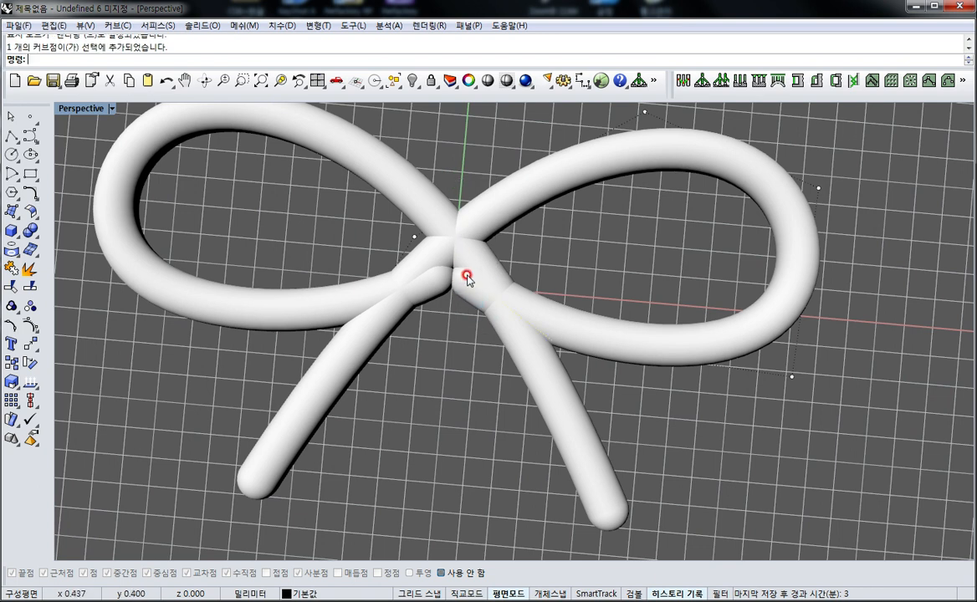
left_click_drag(475, 278, 475, 252, "shift")
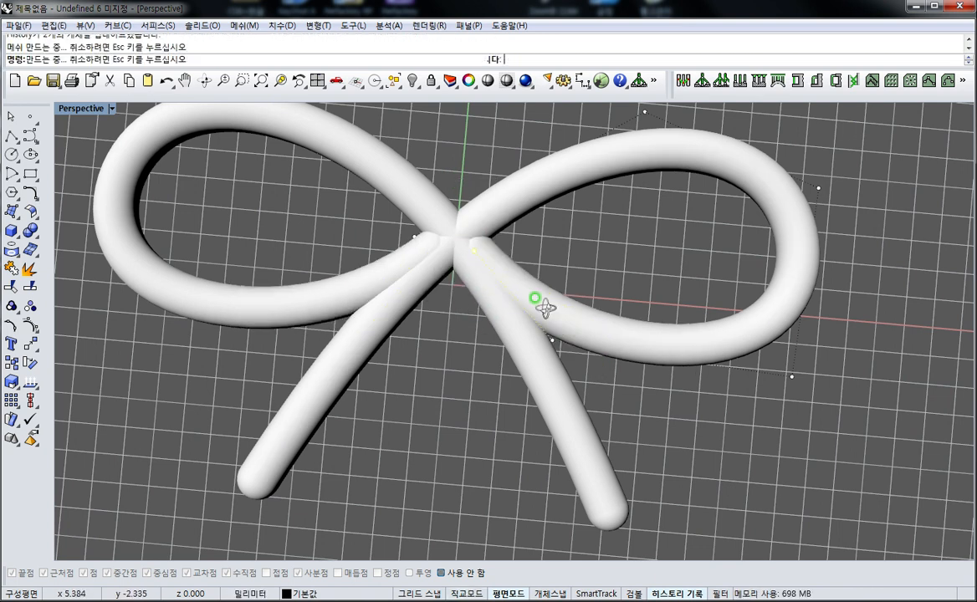
Raise the loop's two back control points vertically and lower its two front control points vertically to tilt the loop
right_click_drag(560, 326, 593, 354)
right_click_drag(735, 489, 697, 208)
left_click_drag(700, 204, 896, 410)
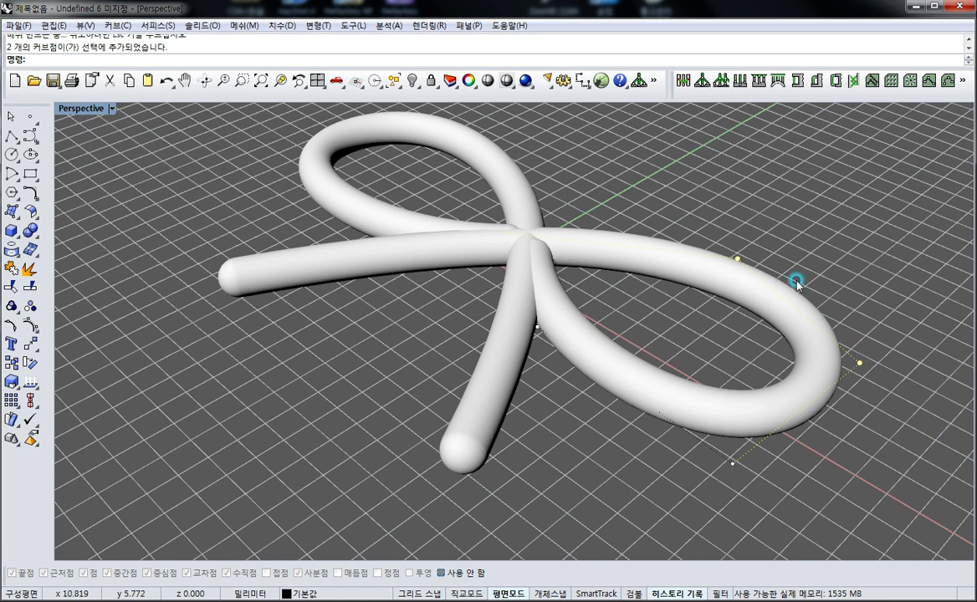
left_click_drag(858, 363, 844, 295, "ctrl")
left_click(731, 464)
left_click(537, 326, "shift")
left_click_drag(535, 331, 539, 368, "ctrl")
Select only the rail curve's inner end point and shift it slightly at the pipe crossing
right_click_drag(636, 393, 562, 405)
scroll(561, 401, "down", 3)
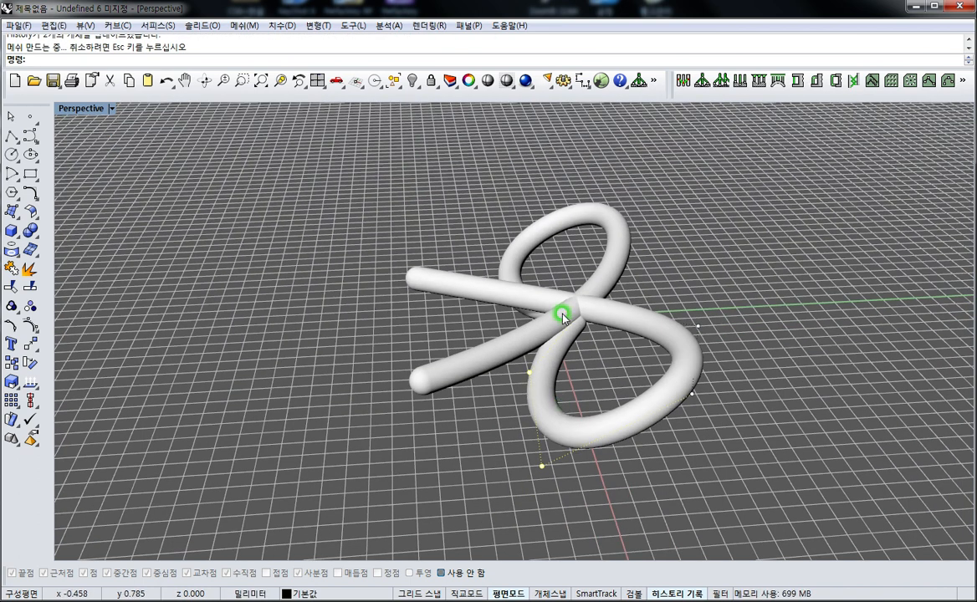
left_click_drag(557, 263, 594, 343)
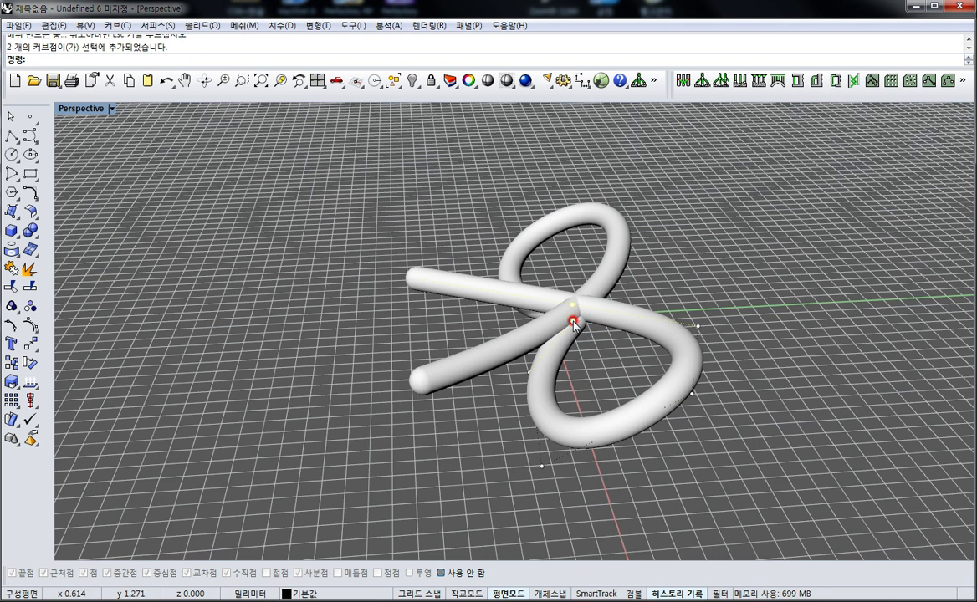
left_click(579, 320, "ctrl")
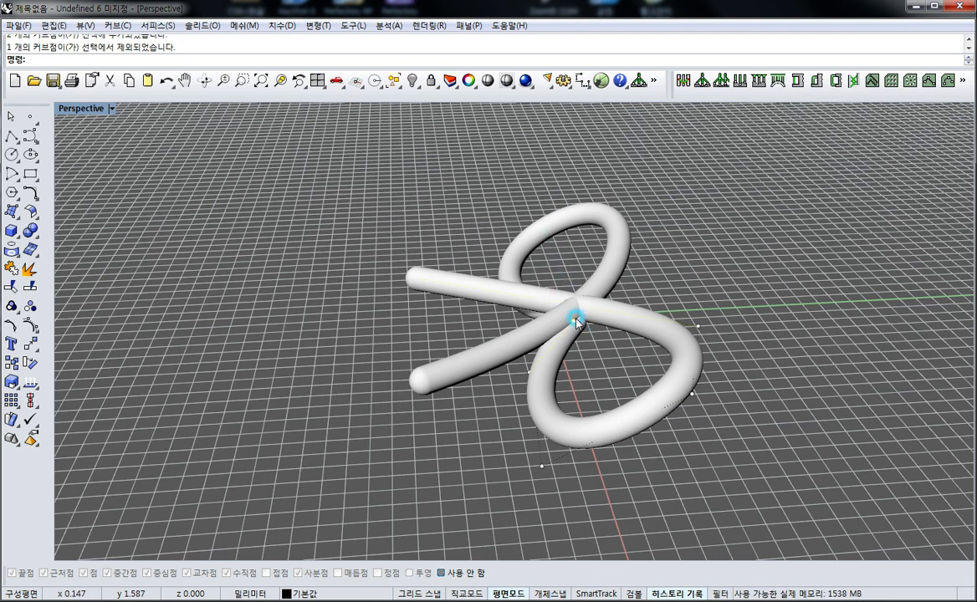
left_click_drag(576, 321, 573, 310)
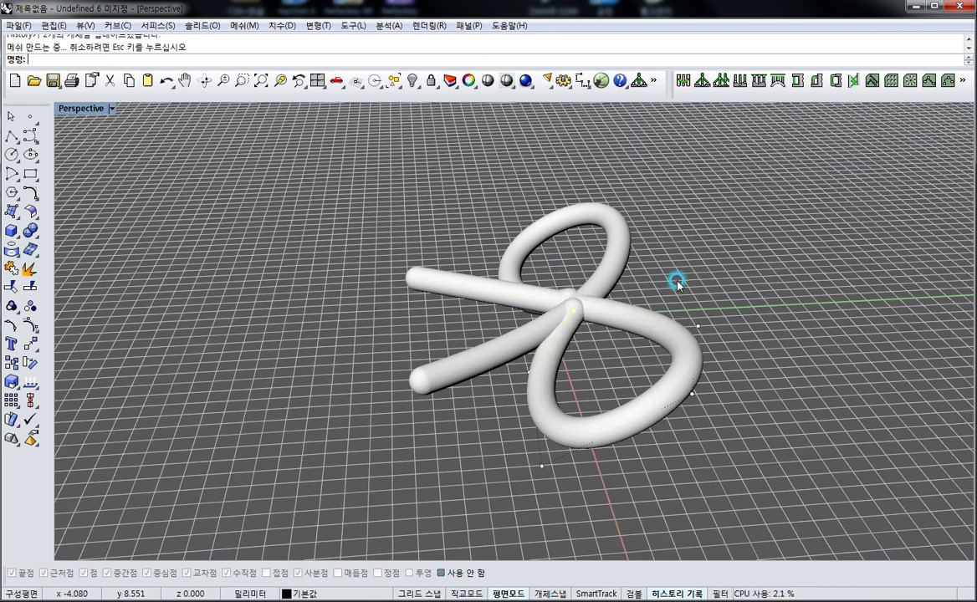
Adjust the two raised control points on the loop's back side one at a time
left_click(692, 393)
left_click_drag(690, 398, 689, 419)
left_click(701, 323)
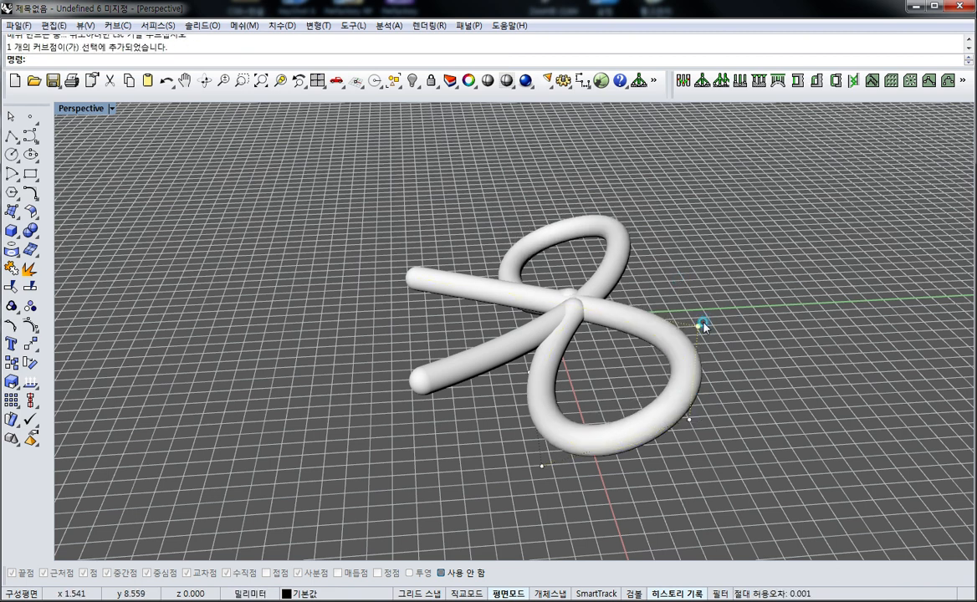
left_click_drag(699, 325, 691, 330)
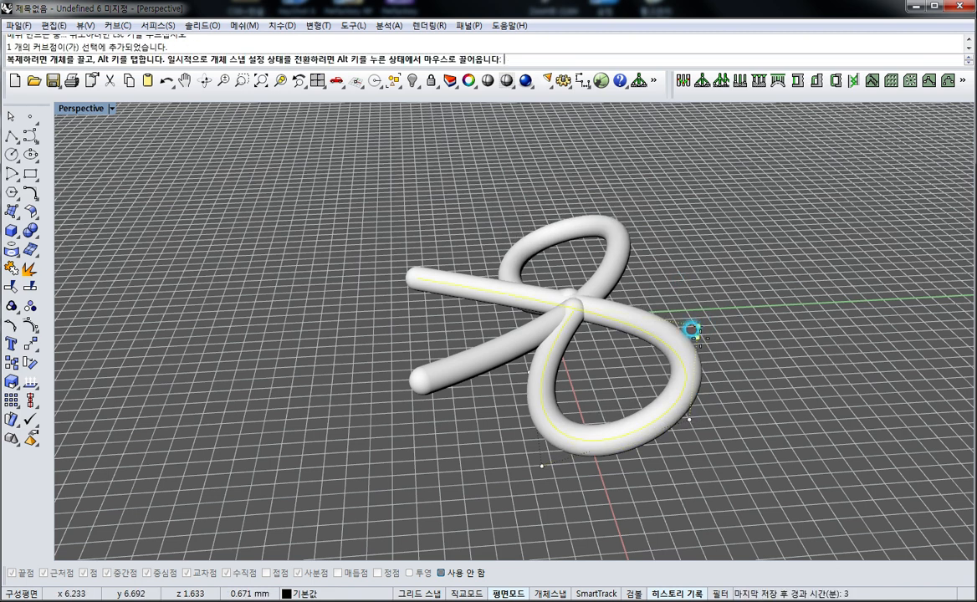
Nudge the rail curve's inner end point once more and inspect the bow from several angles
scroll(577, 320, "up", 3)
scroll(578, 320, "up", 2)
left_click_drag(562, 262, 574, 319)
left_click(581, 317)
right_click_drag(425, 374, 585, 411)
scroll(585, 410, "down", 3)
right_click_drag(529, 352, 541, 438)
scroll(541, 438, "down", 4)
right_click_drag(477, 369, 524, 435)
Unlock the two bow pipes and delete both, keeping only the rail curve
middle_click(506, 420)
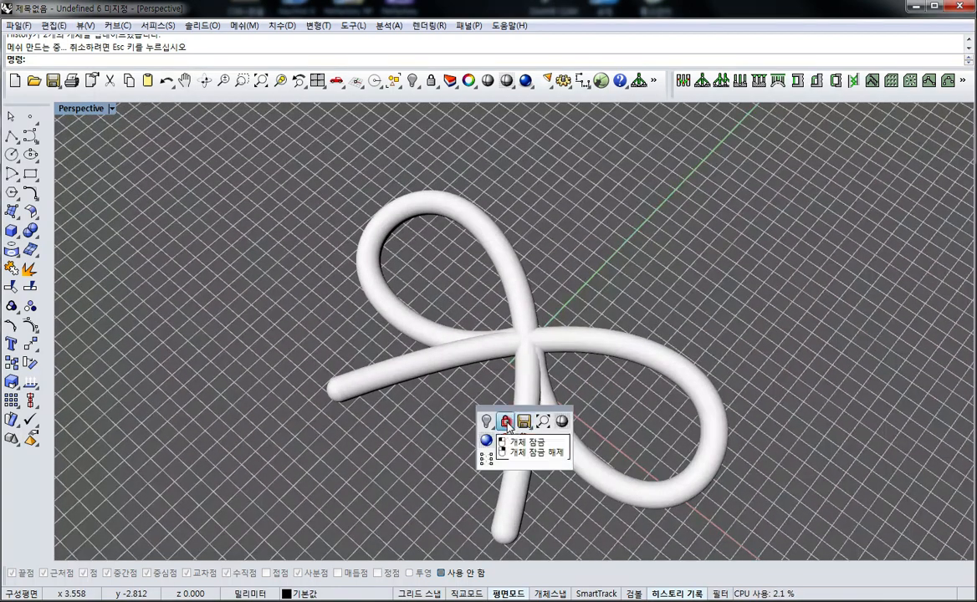
left_click(562, 343)
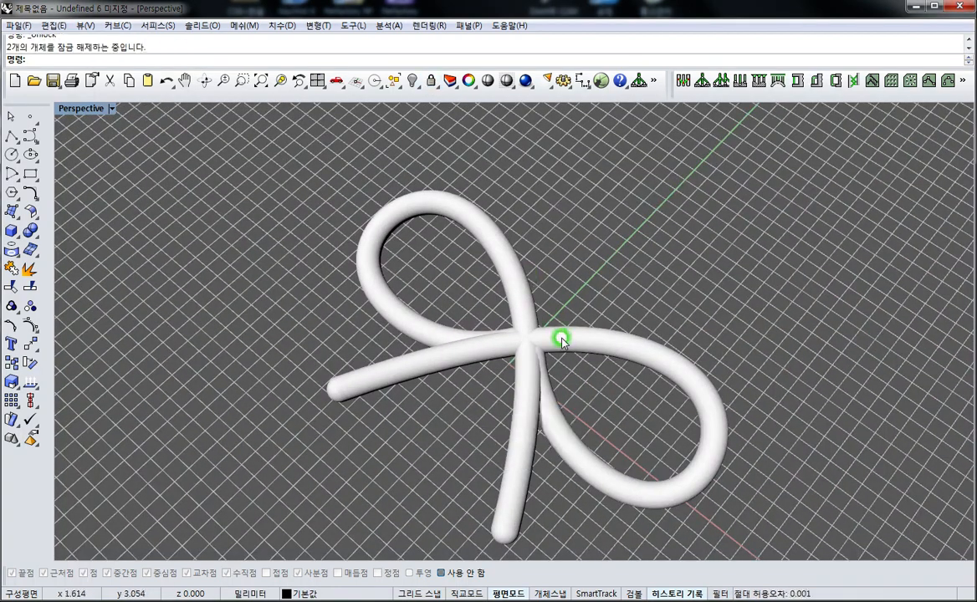
key("Delete")
left_click(517, 303)
key("Delete")
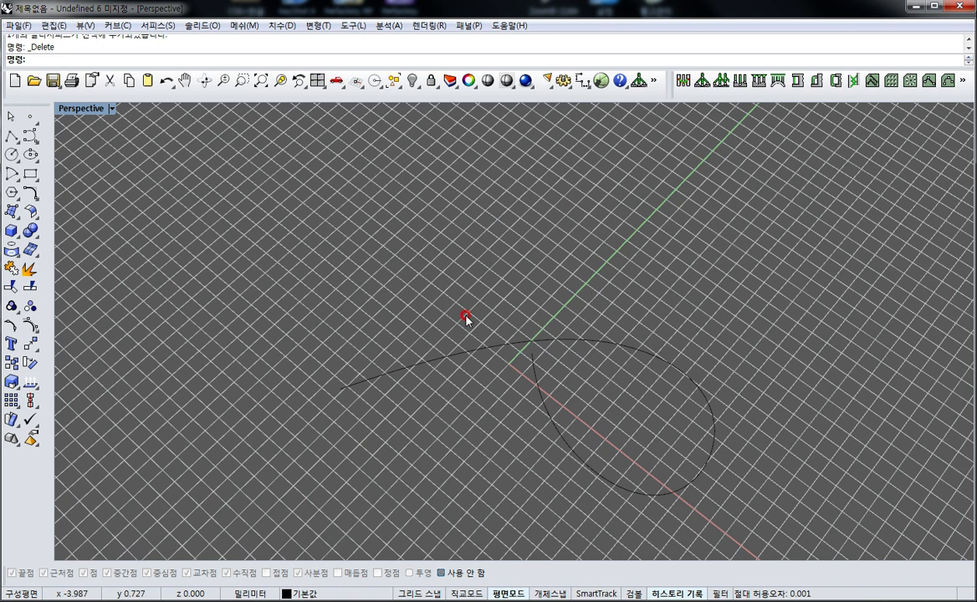
Set the Perspective view to shaded display and restore the four-viewport layout
key("ctrl+alt+s")
type("4View")
key("Return")
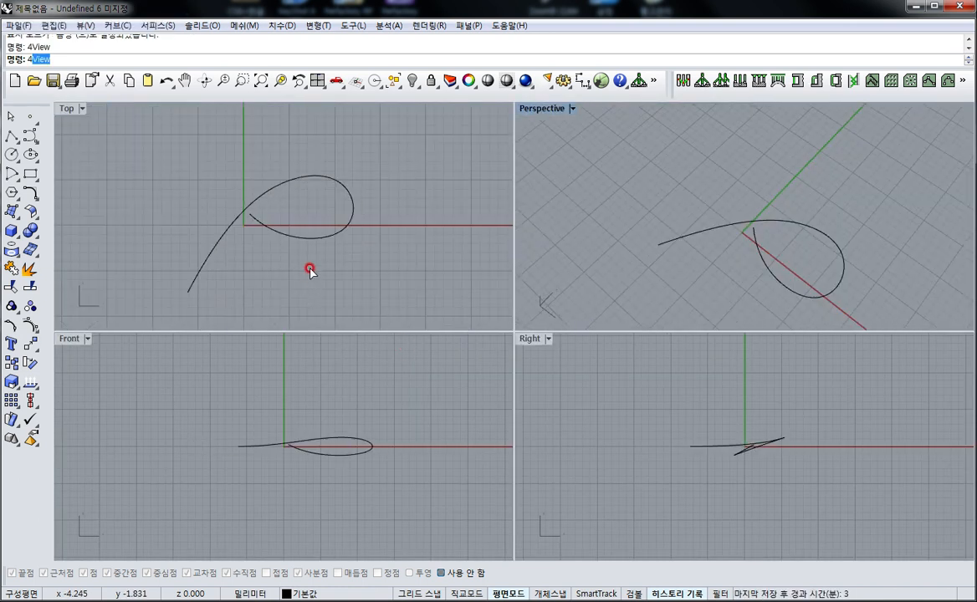
Draw a circle with a diameter of 1.5 mm beside the loop curve in the Top view
left_click(20, 155)
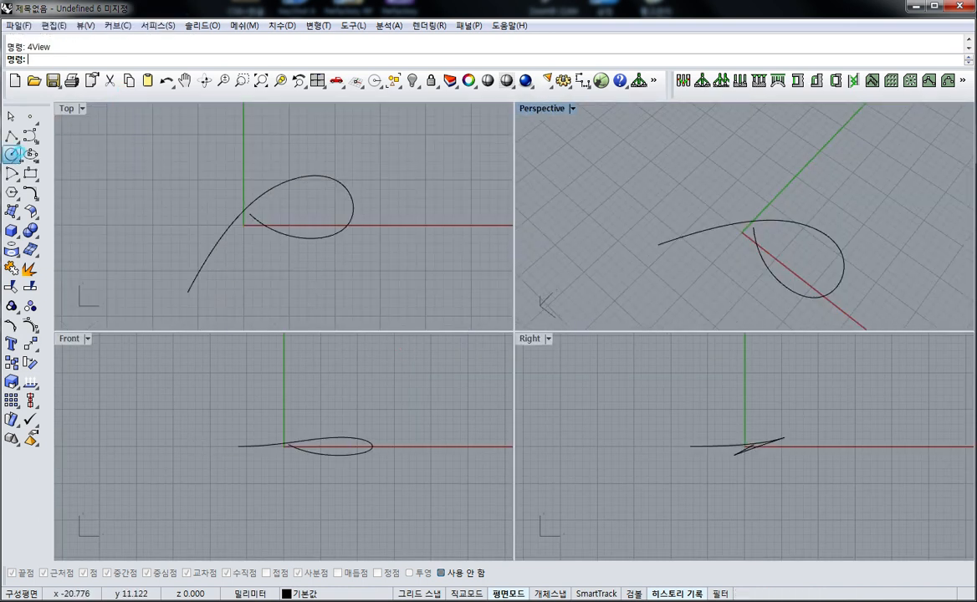
scroll(348, 240, "up", 3)
left_click(351, 244)
scroll(355, 249, "up", 2)
type("1.5")
key("Return")
scroll(360, 256, "up", 2)
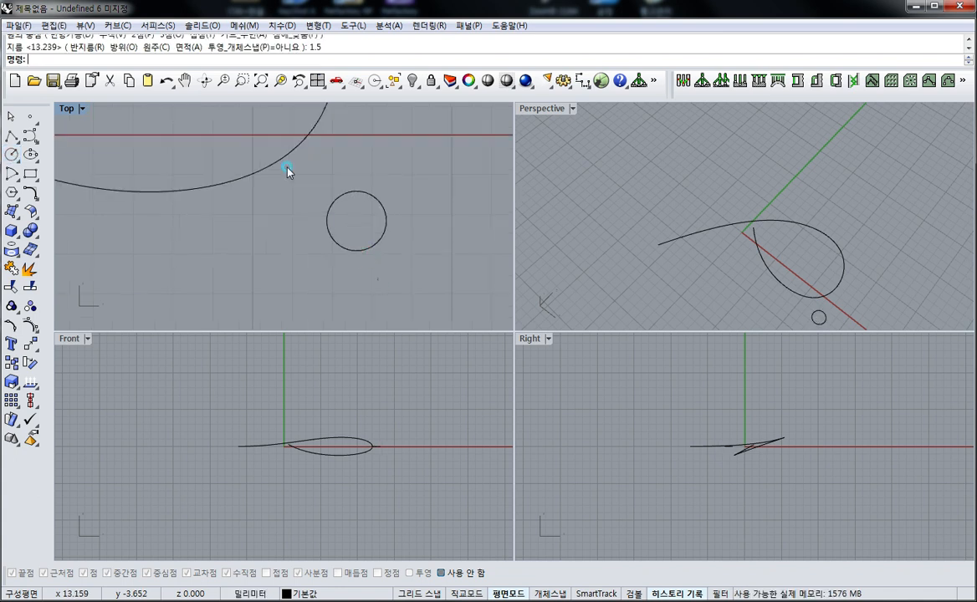
Rebuild the circle with 12 points and degree 3
left_click(326, 226)
left_click(36, 194)
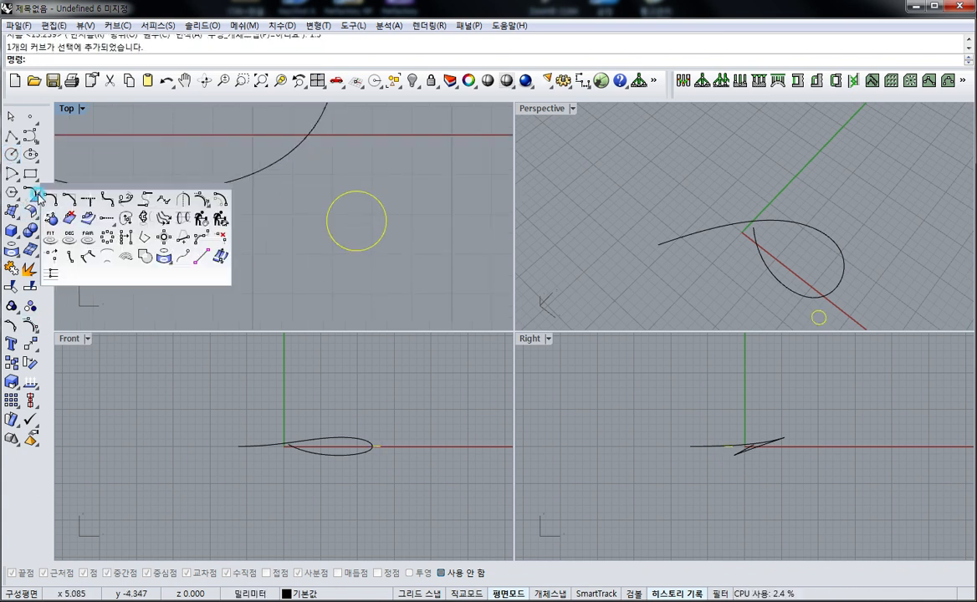
left_click(201, 219)
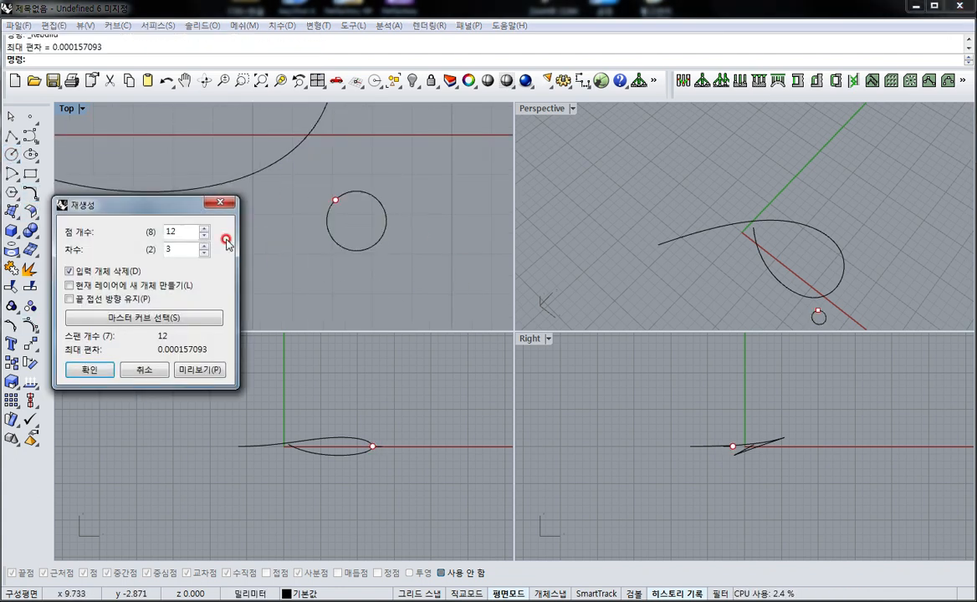
left_click(90, 370)
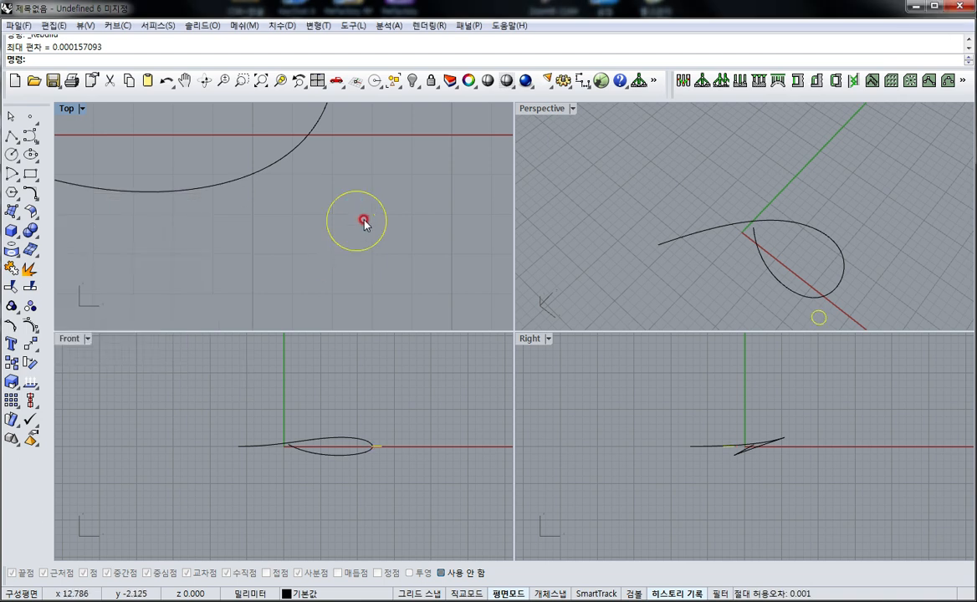
Delete the circle's middle control points at top and bottom and two lower points on each side to form a tapered profile
key("F11")
key("F10")
left_click_drag(343, 149, 366, 266)
key("Delete")
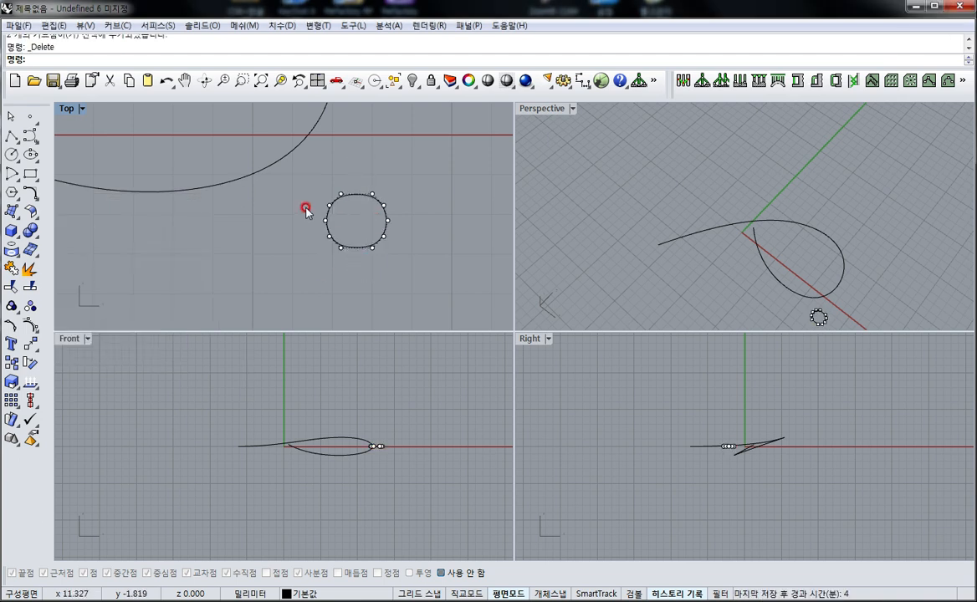
left_click_drag(332, 227, 403, 245)
key("Delete")
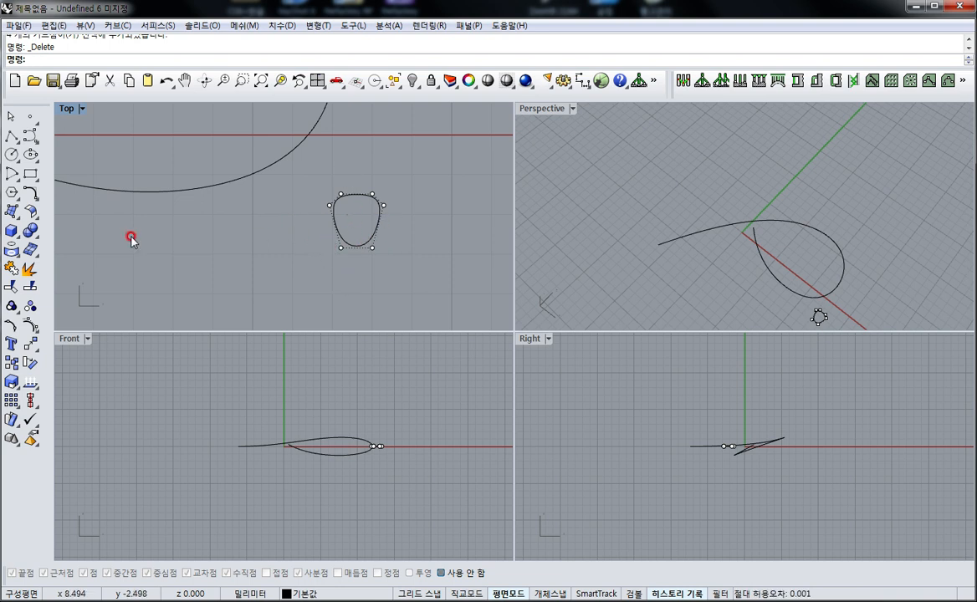
Create an area centroid point for the tapered profile curve
left_click(39, 386)
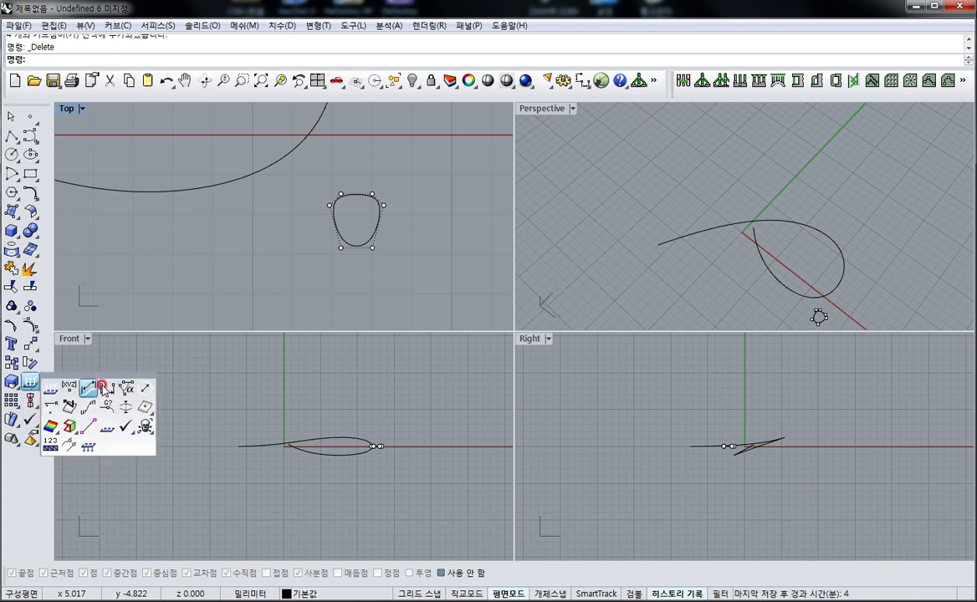
left_click(146, 408)
left_click_drag(377, 270, 316, 191)
right_click(318, 237)
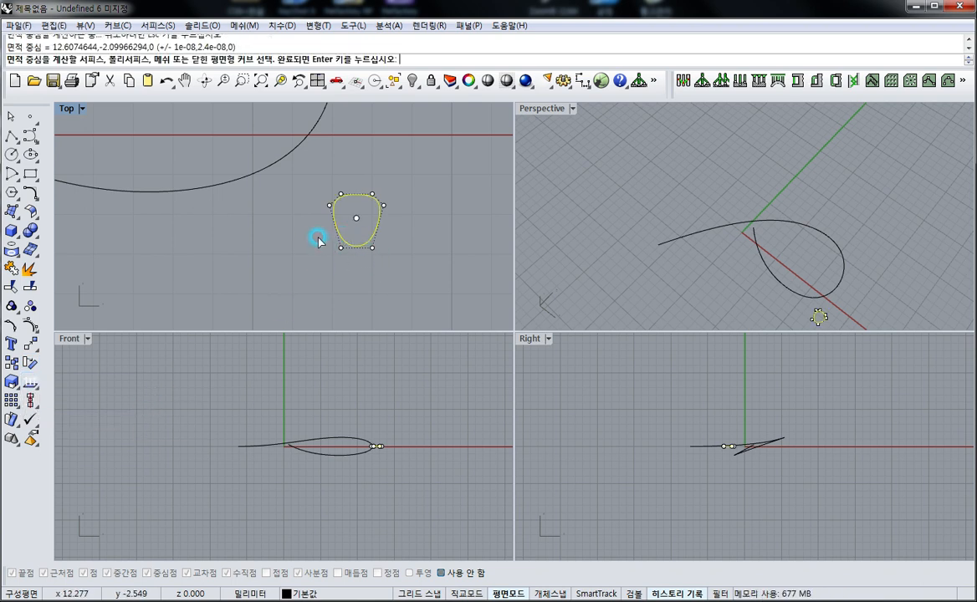
left_click(31, 344)
left_click(30, 382)
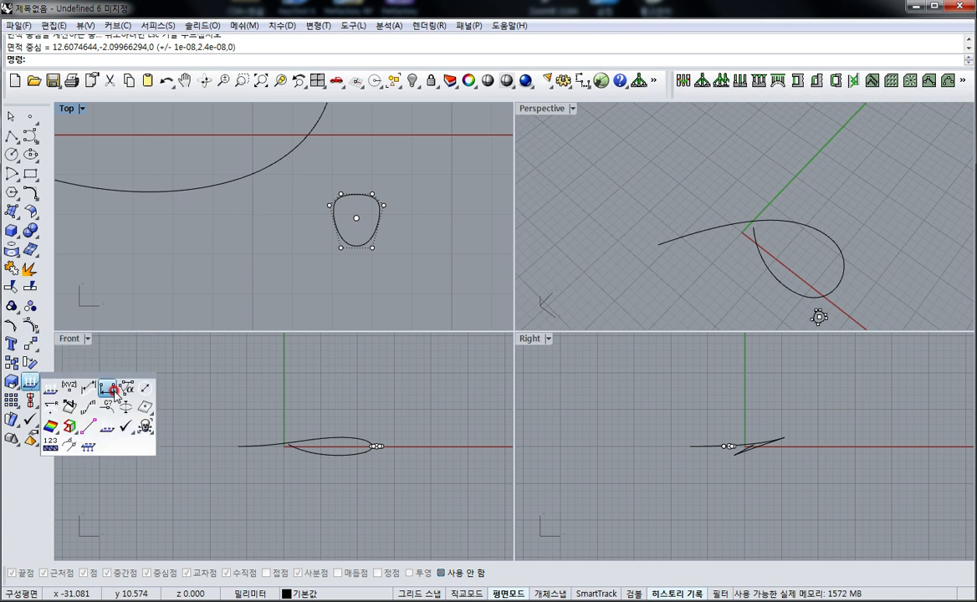
left_click(150, 411)
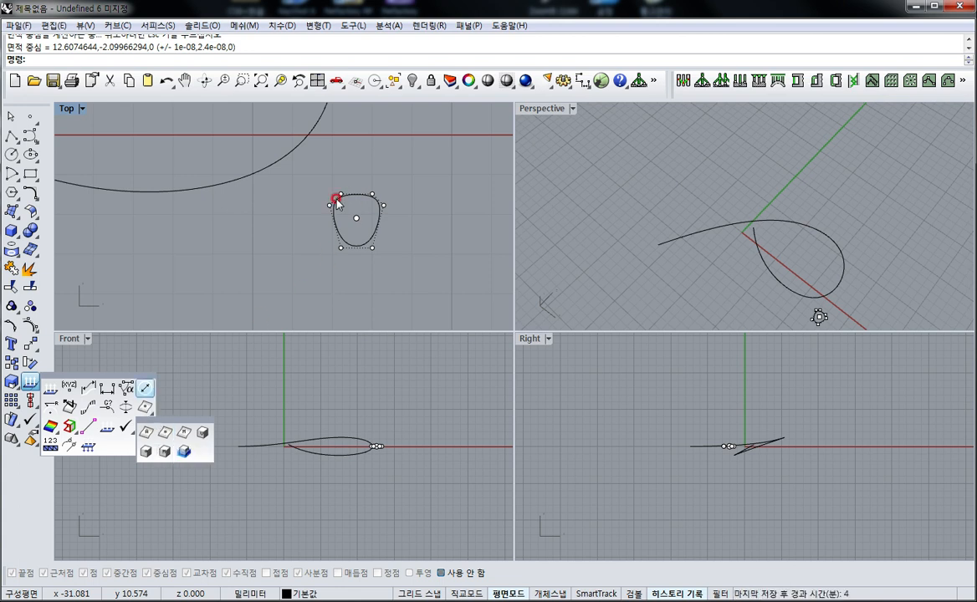
scroll(342, 216, "down", 5)
right_click_drag(338, 220, 389, 245)
scroll(390, 238, "up", 5)
scroll(247, 230, "down", 6)
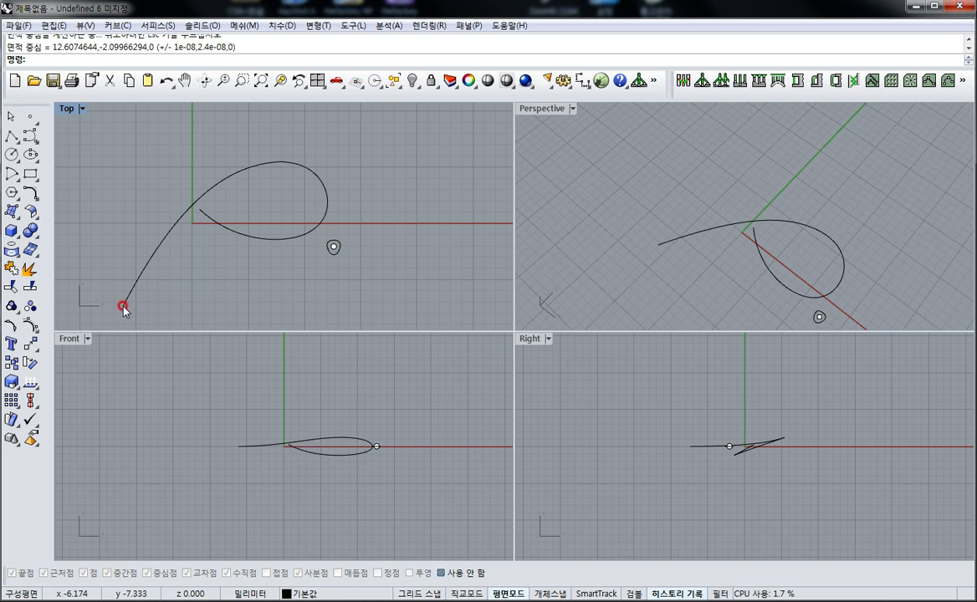
Keep the Transform tools open as a floating palette
left_click(37, 348)
left_click_drag(102, 338, 152, 352)
left_click(39, 343)
left_click(104, 350)
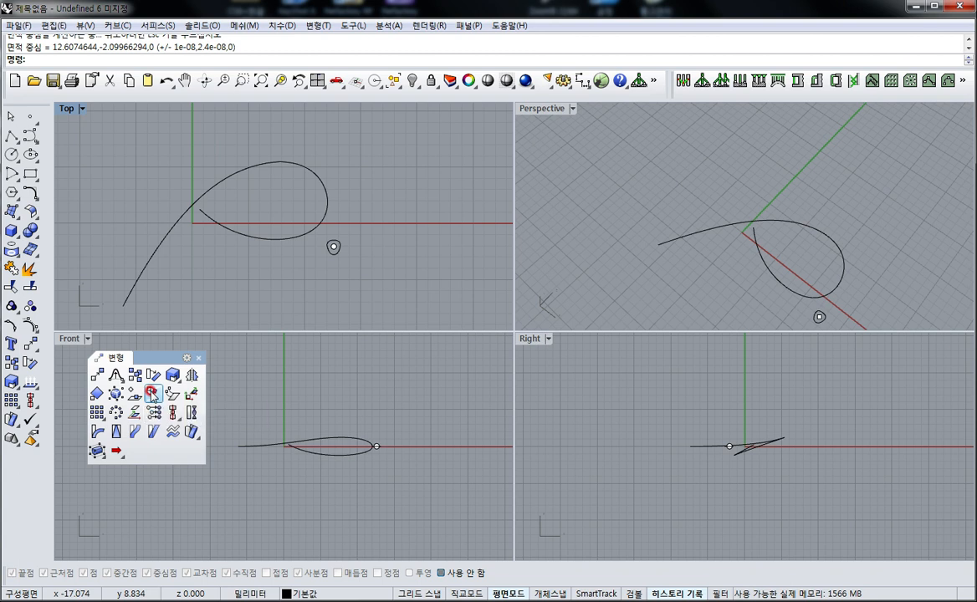
left_click(153, 394)
left_click(332, 249)
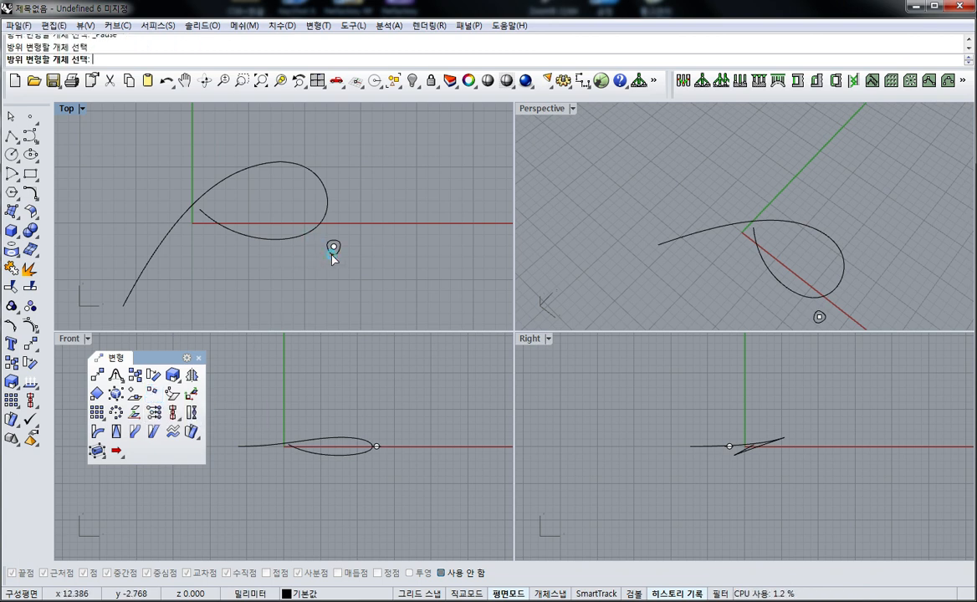
scroll(333, 244, "up", 3)
key("Escape")
With object snaps enabled, copy the profile and its centroid point perpendicular onto the loop curve's tail end, using the centroid as base point
left_click_drag(374, 268, 339, 235)
right_click(339, 238)
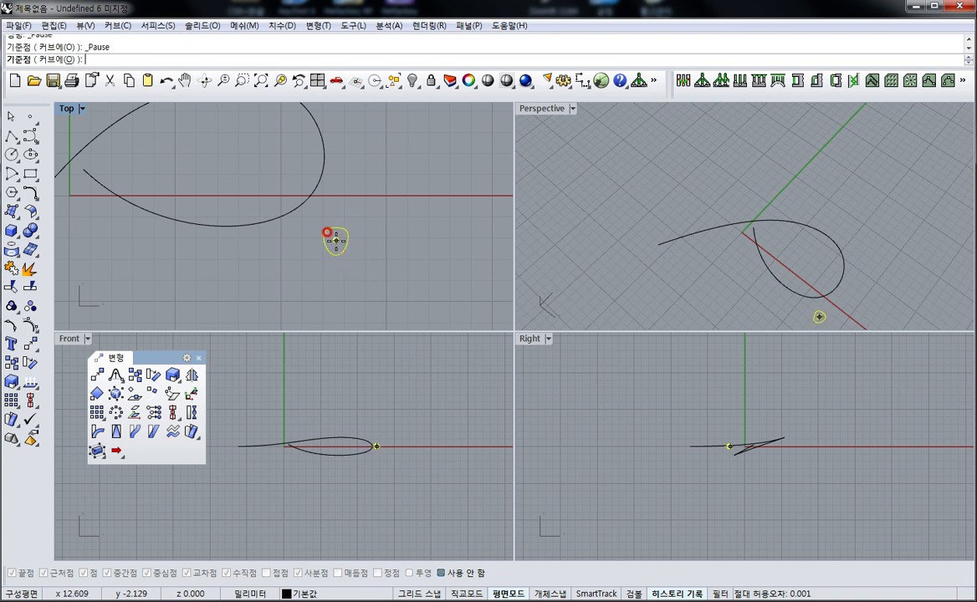
left_click(449, 573)
left_click(334, 236)
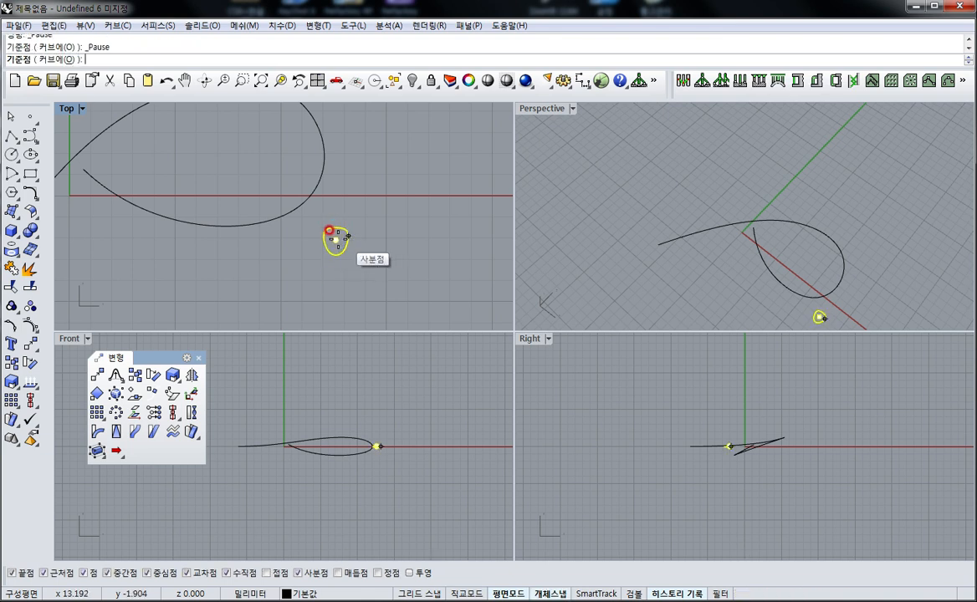
left_click(669, 241)
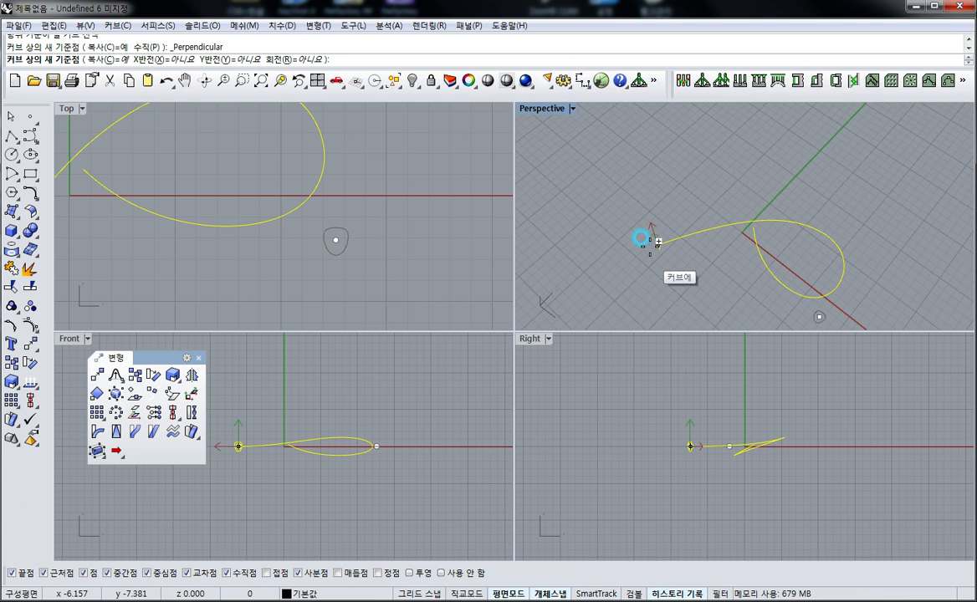
right_click_drag(680, 246, 691, 279)
scroll(713, 263, "up", 4)
left_click(700, 281)
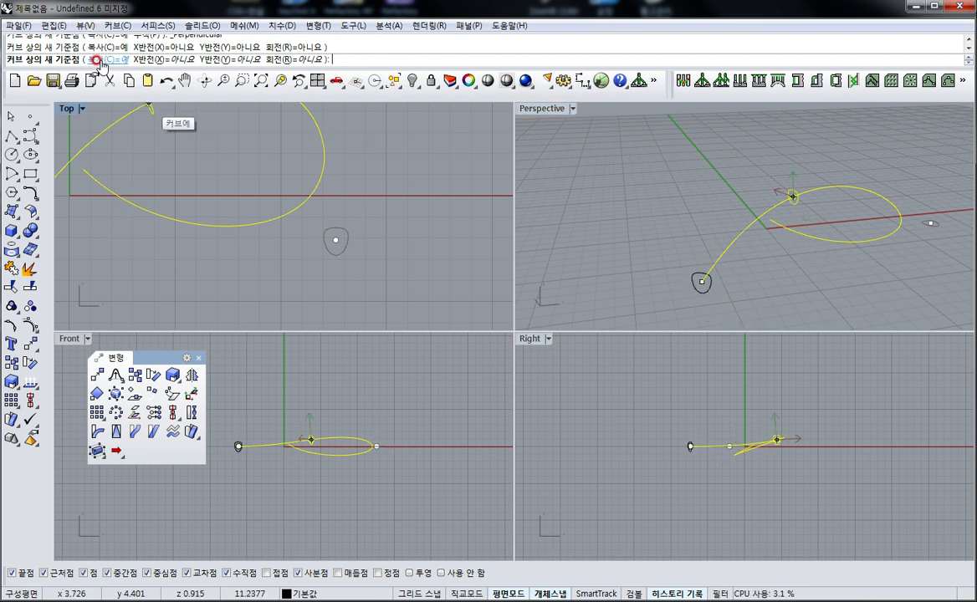
Place a second perpendicular copy of the profile and its centroid point at the loop curve's inner end, enabling rotation to set its orientation
left_click(282, 61)
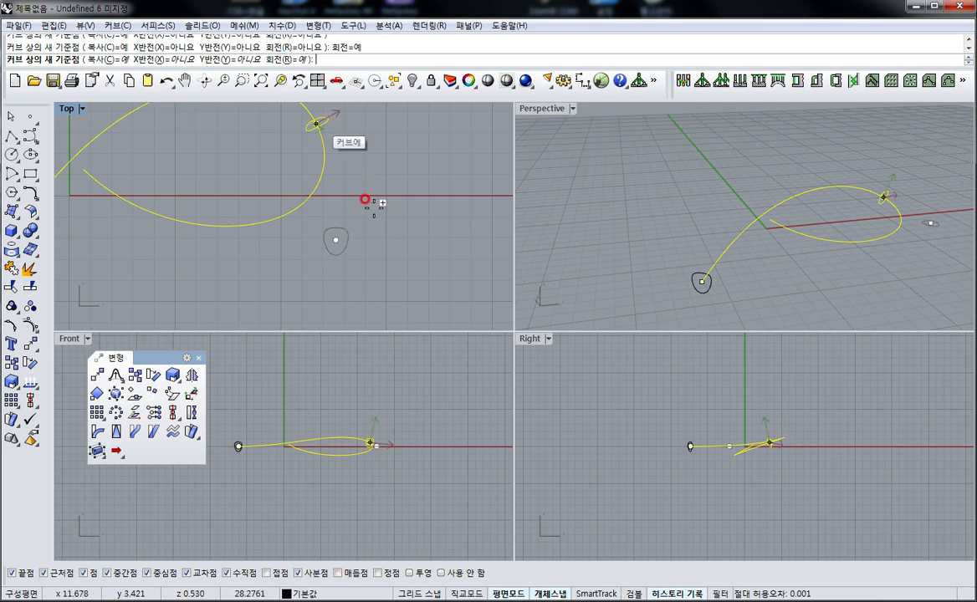
scroll(811, 201, "up", 4)
left_click(799, 191)
right_click_drag(830, 216, 802, 194)
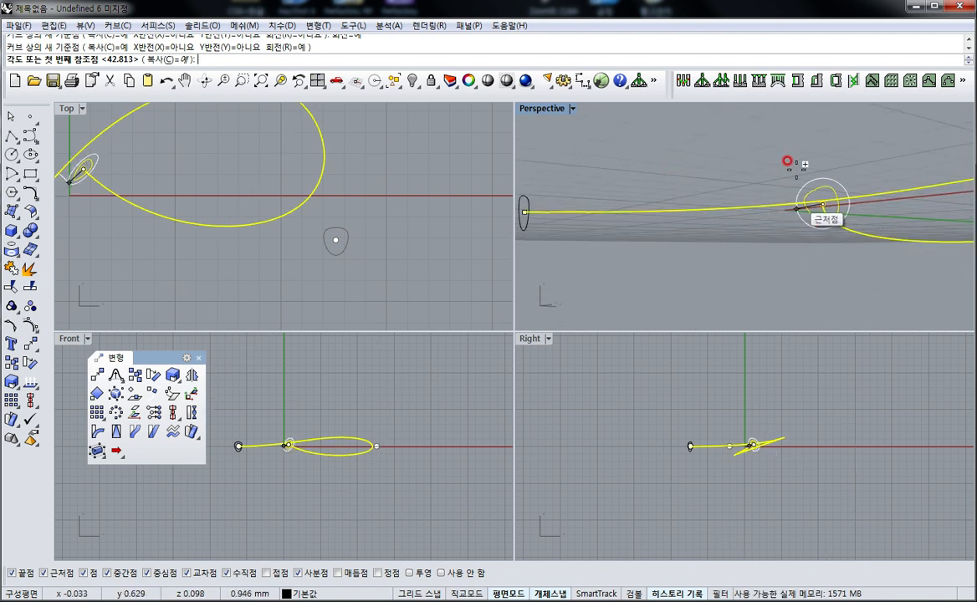
left_click(842, 138)
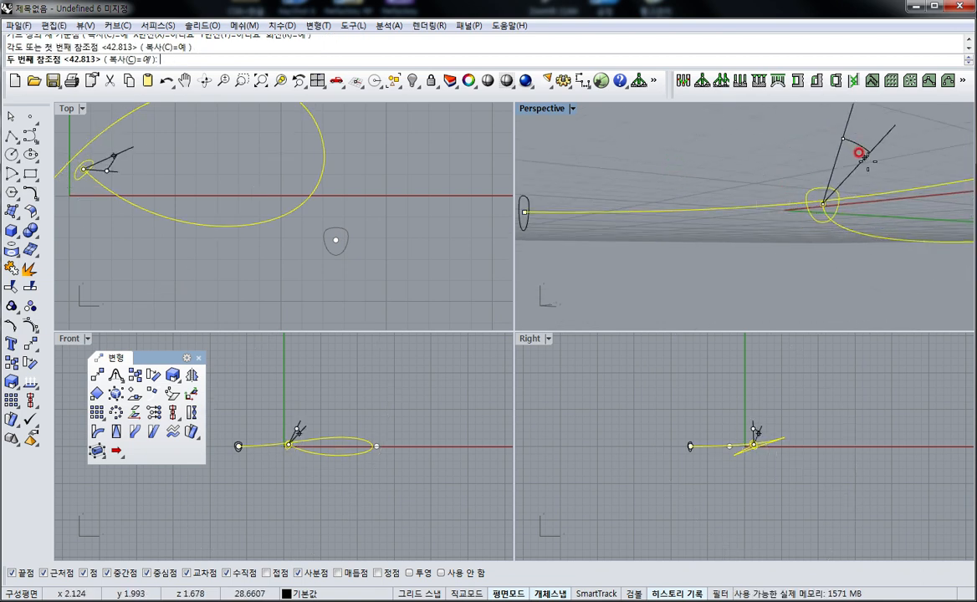
left_click(867, 161)
right_click_drag(794, 170, 752, 276)
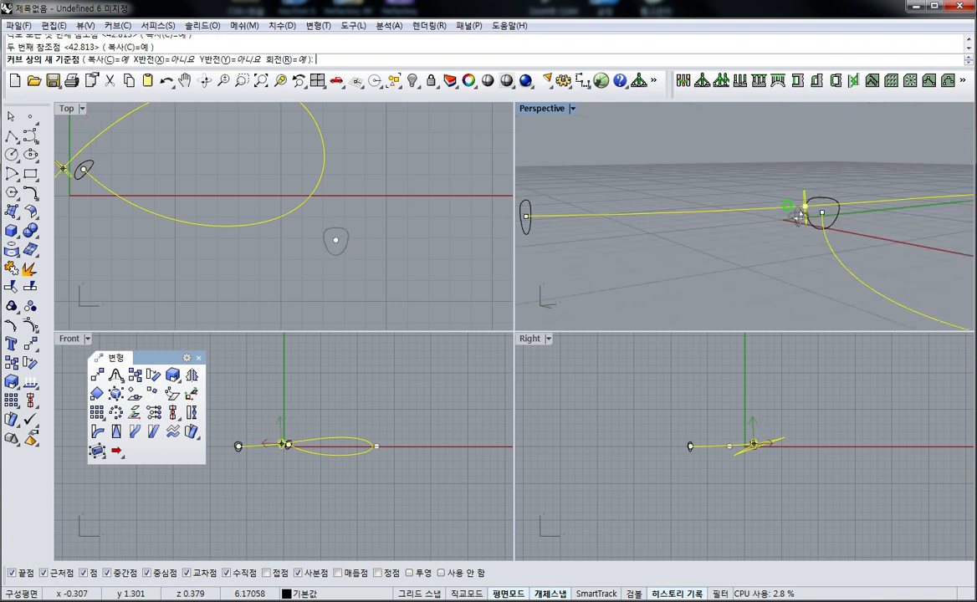
scroll(736, 454, "up", 5)
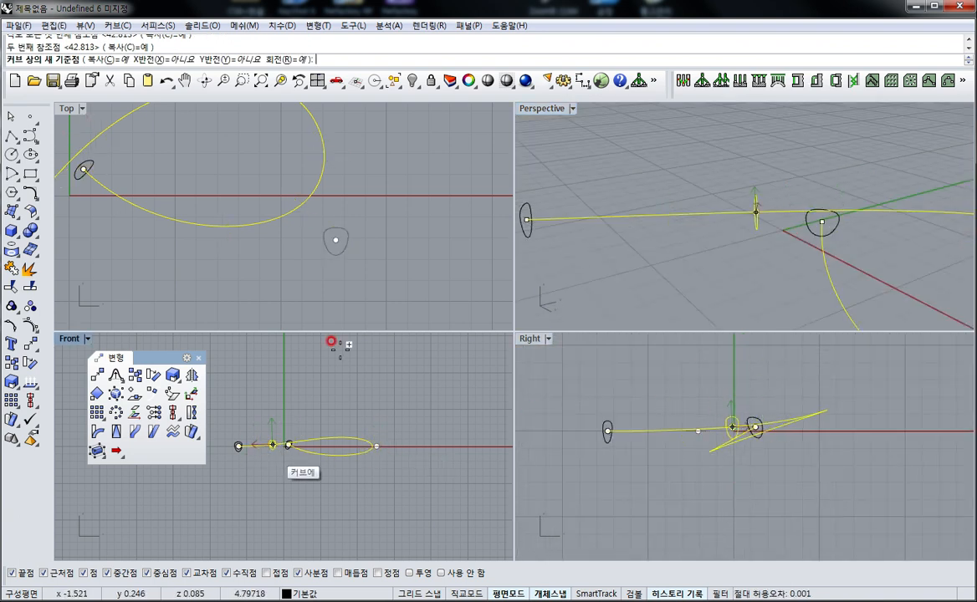
right_click(674, 280)
Maximize the Perspective viewport with the whole loop curve and both end profiles in view
right_click_drag(639, 217, 749, 227)
scroll(677, 276, "down", 6)
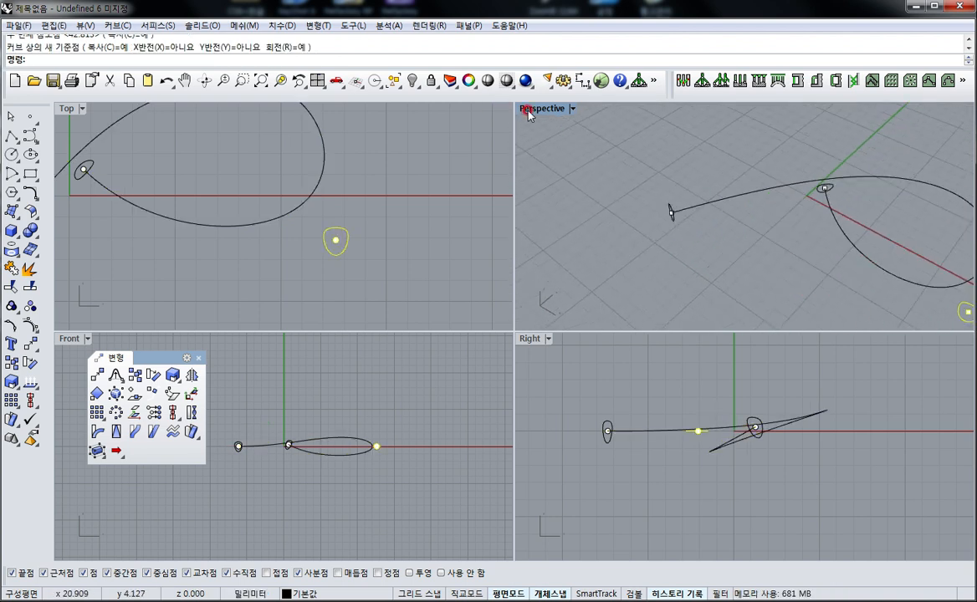
double_click(528, 110)
right_click_drag(395, 353, 408, 336)
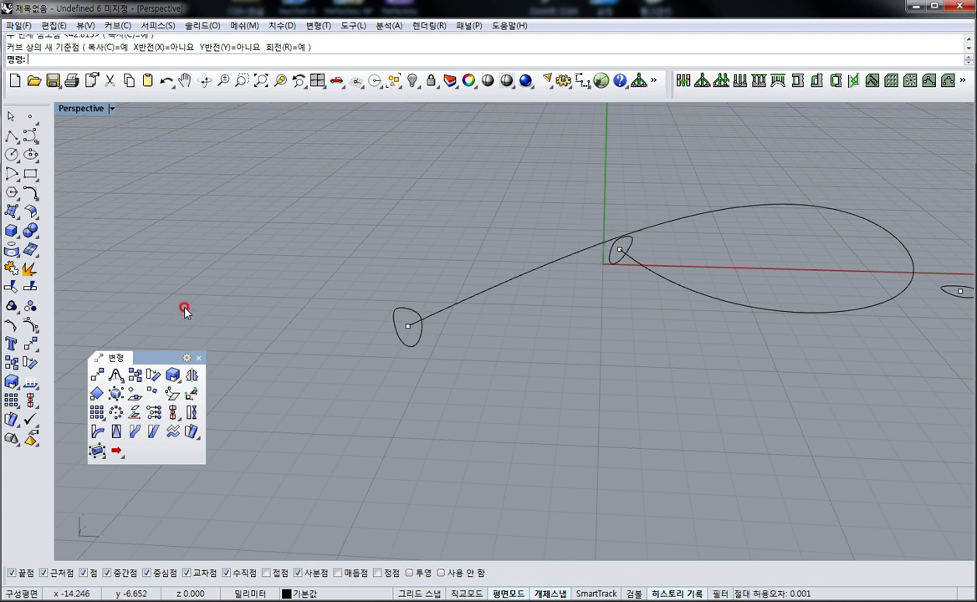
Sweep both end profiles along the loop curve with Sweep 1, keeping the default seam points and options
left_click(12, 214)
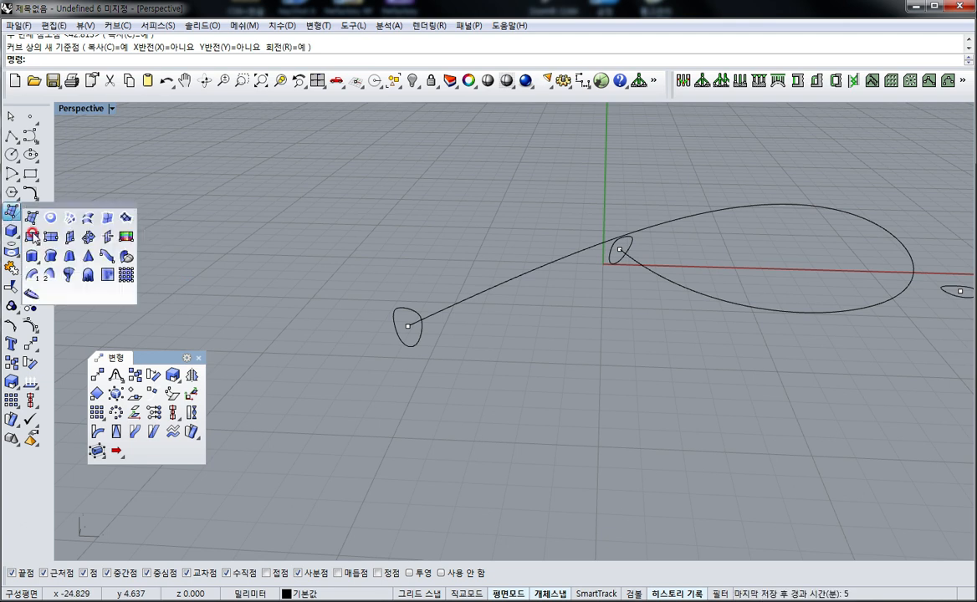
left_click(30, 273)
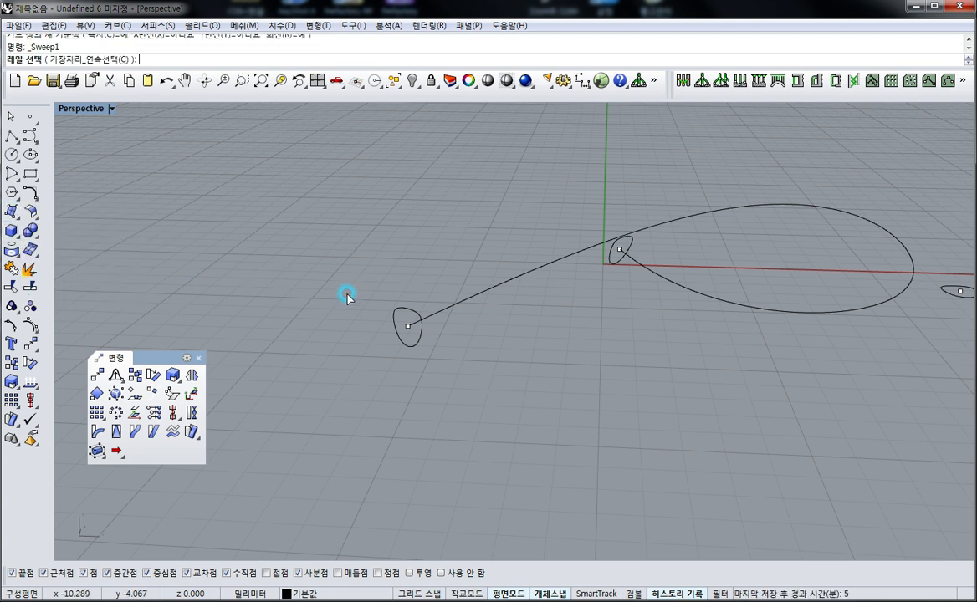
left_click(448, 310)
left_click(413, 316)
left_click(620, 244)
right_click(619, 246)
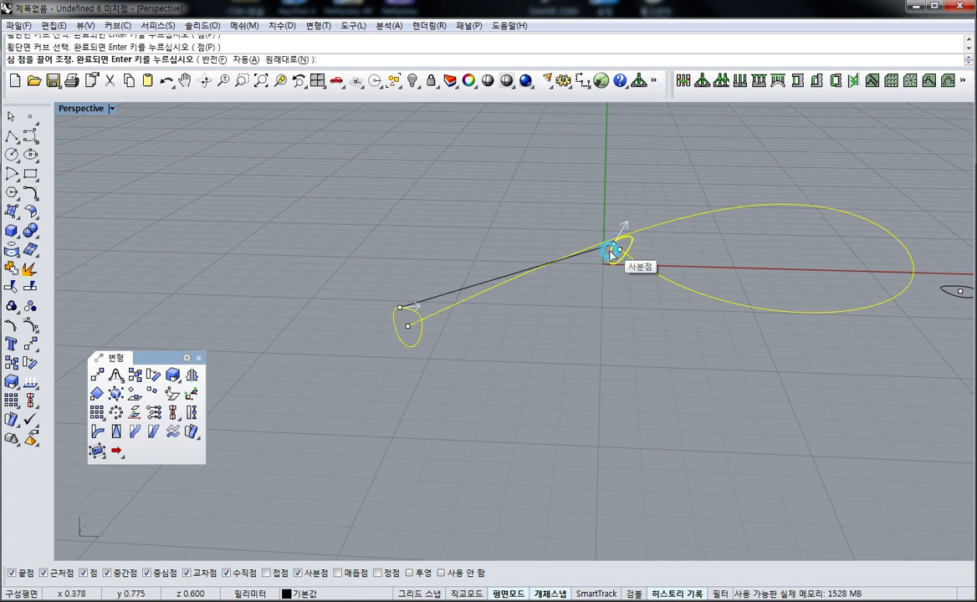
right_click(612, 250)
key("Return")
Display the swept surface's control points to check its structure, and undo the sweep
scroll(427, 313, "up", 5)
left_click(365, 308)
key("F10")
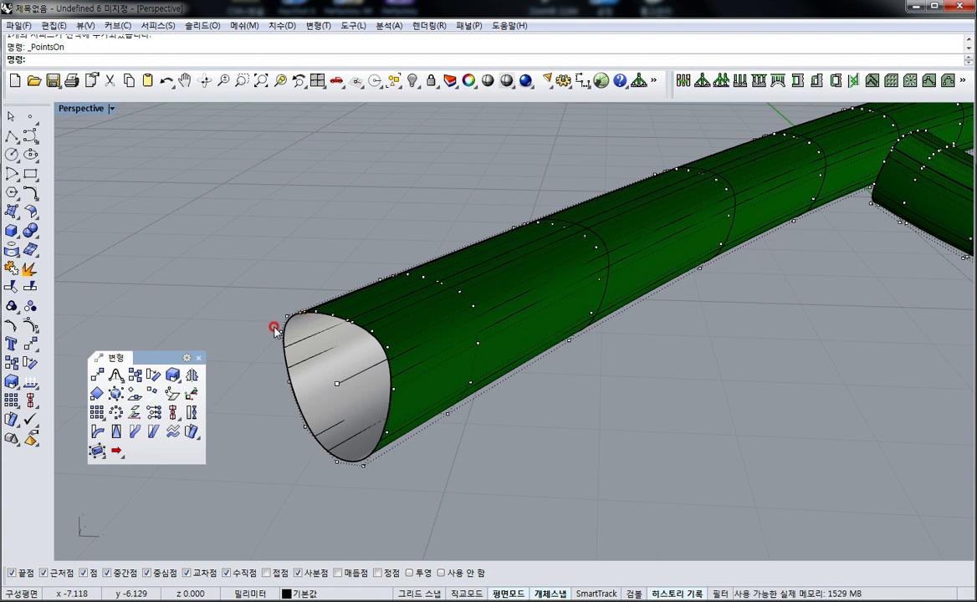
key("ctrl+z")
Show the control points of the loop curve and both end profiles for comparison, and hide them again
key("F10")
left_click(493, 300)
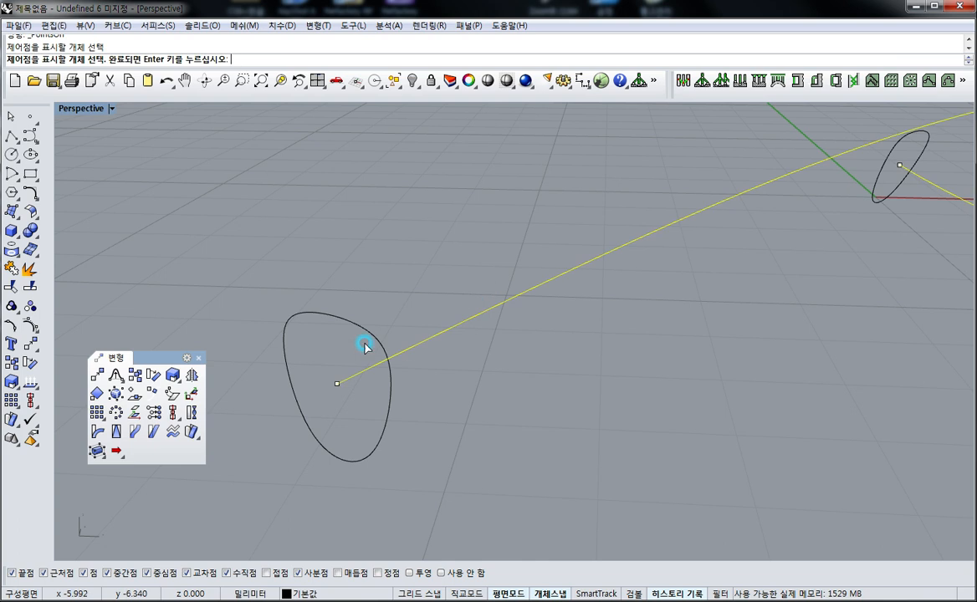
left_click(376, 337)
left_click(883, 164)
key("Return")
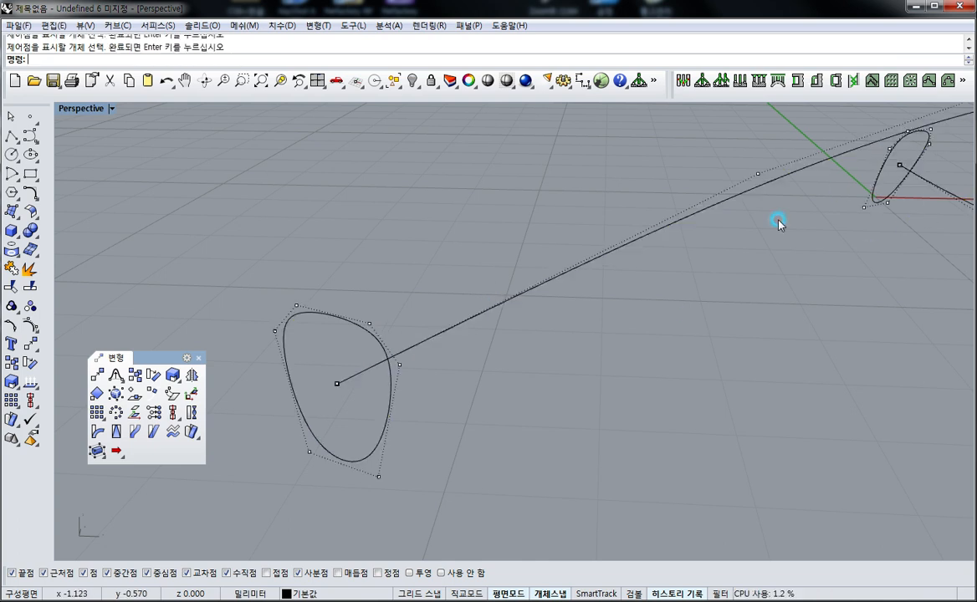
right_click(467, 333)
key("Escape")
key("Escape")
Set up a Sweep 1 with the loop curve as rail and both end profiles as cross sections
left_click(10, 214)
left_click(33, 276)
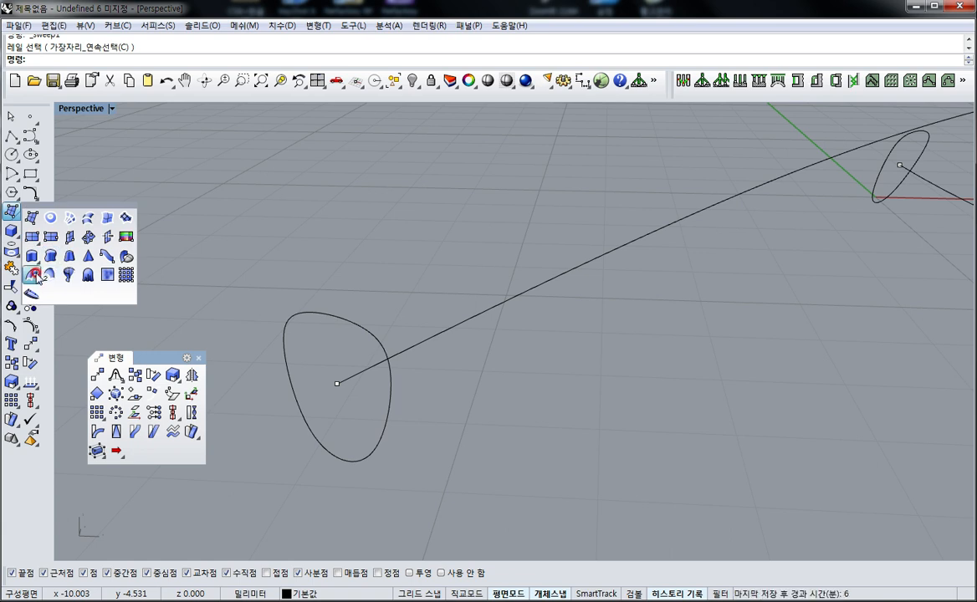
left_click(434, 345)
left_click(373, 335)
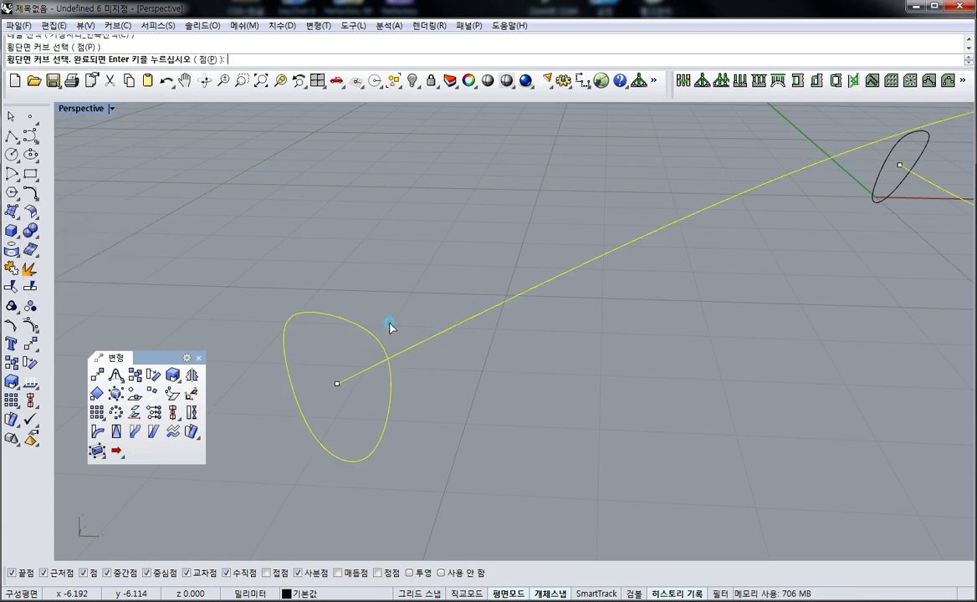
left_click(911, 144)
key("Return")
Shift the inner-end profile's seam point to match the tail profile's seam, and finish the sweep with the Freeform frame style and unchanged cross sections
right_click_drag(497, 345, 594, 285)
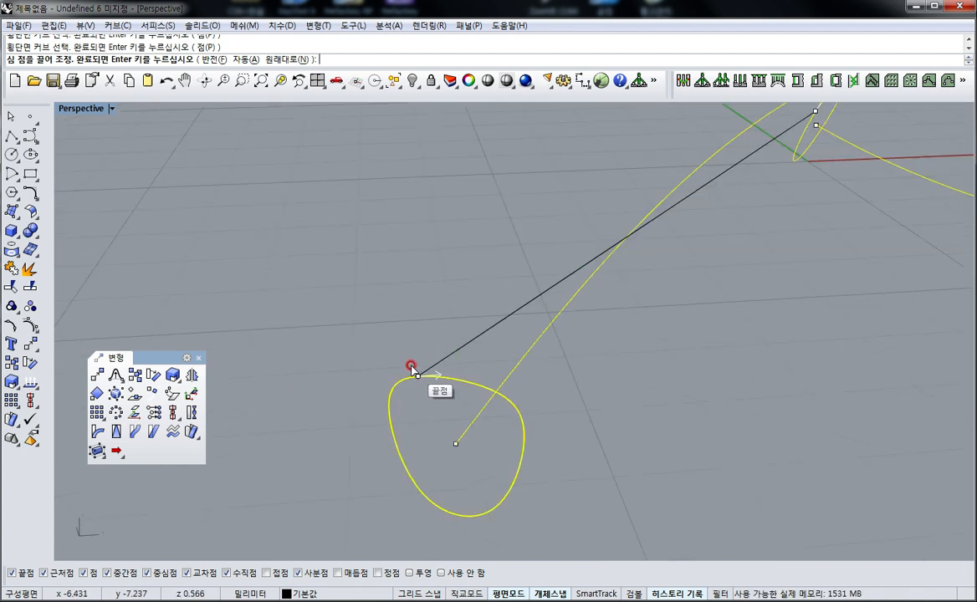
right_click_drag(715, 262, 681, 253)
right_click_drag(574, 288, 563, 255)
scroll(552, 237, "up", 8)
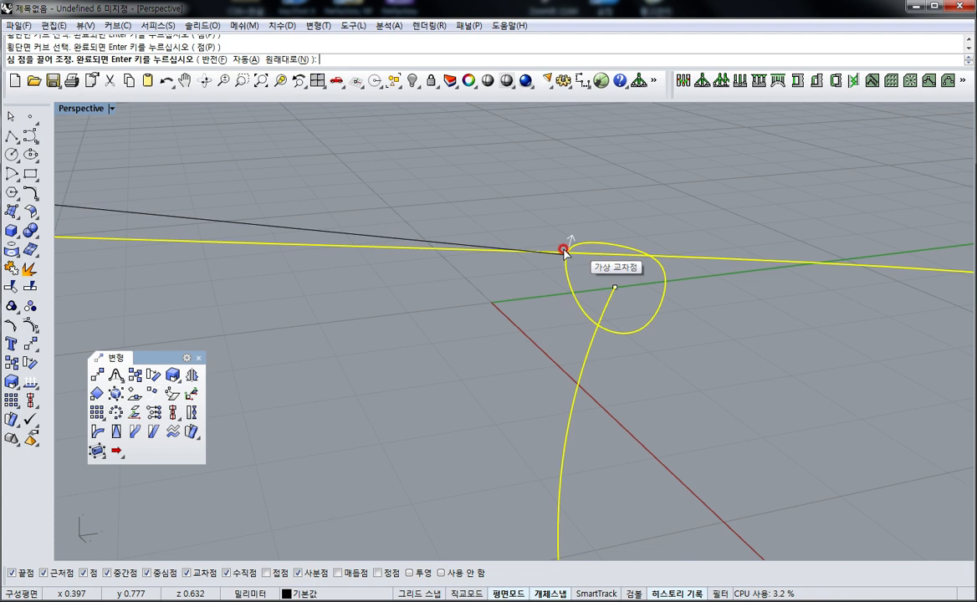
left_click(562, 258)
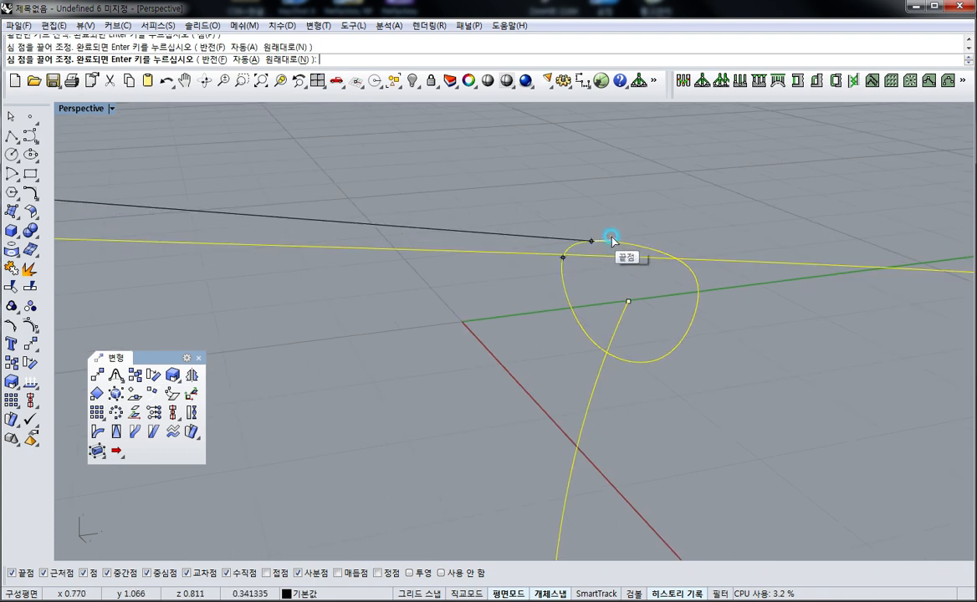
left_click(593, 240)
right_click_drag(480, 286, 570, 272)
scroll(570, 272, "down", 7)
right_click(570, 272)
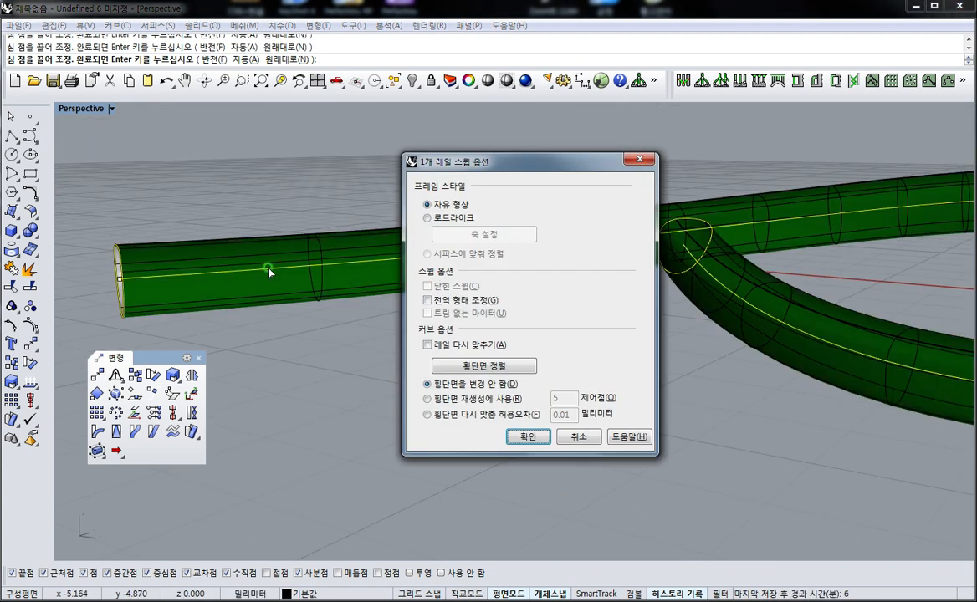
left_click(521, 436)
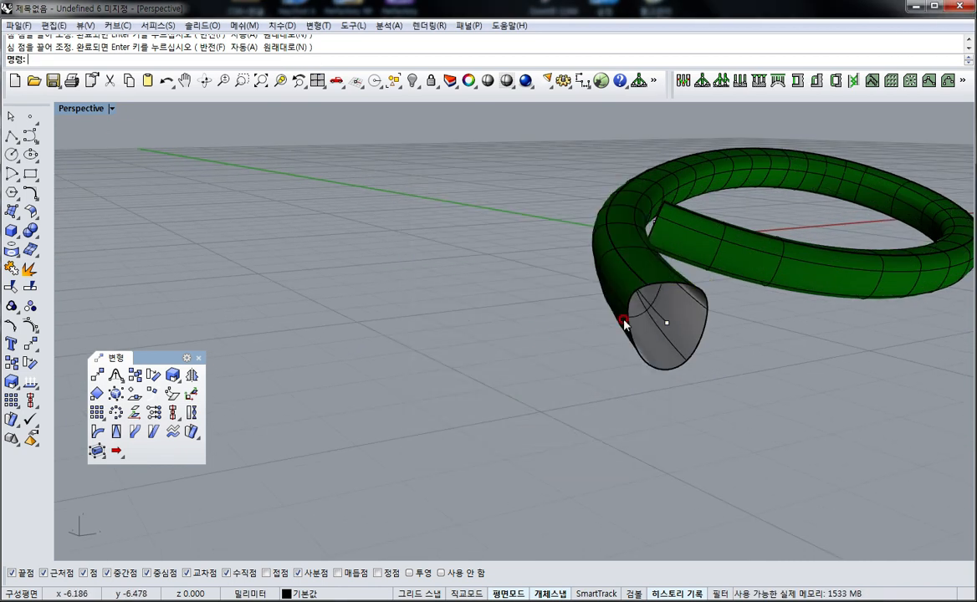
Inspect the swept tube at its open tail end and around the loop, and undo the sweep
scroll(502, 408, "up", 5)
scroll(495, 393, "down", 5)
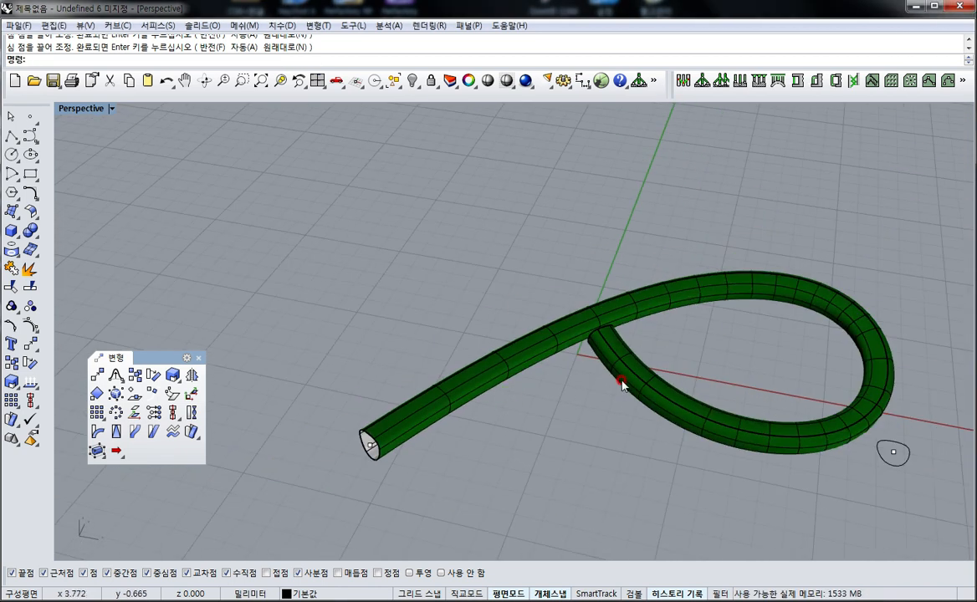
right_click_drag(562, 366, 613, 388)
key("ctrl+z")
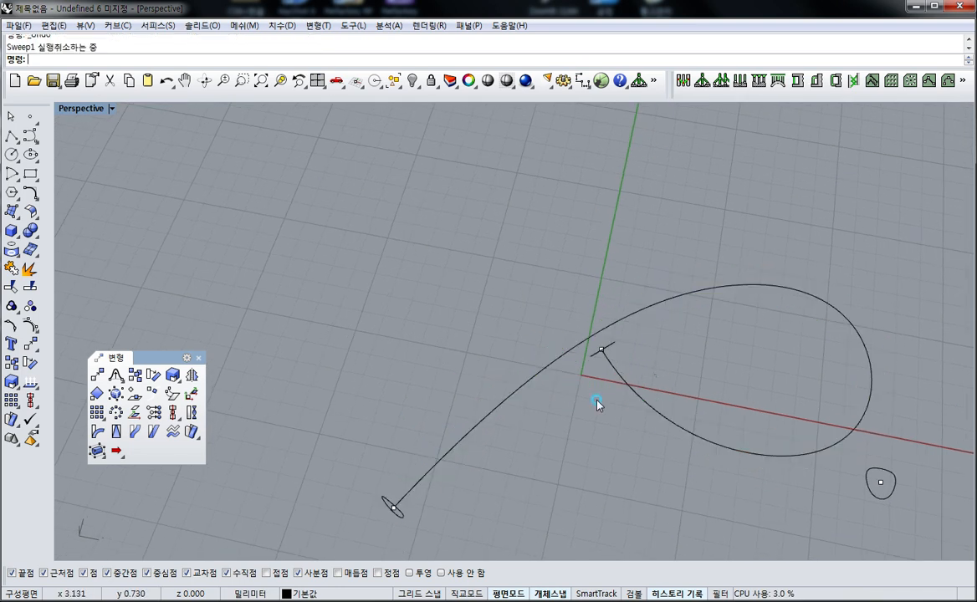
Try moving the loop curve's inner end point together with its profile onto the curve's crossing section, using control points
left_click(621, 342)
left_click(600, 341)
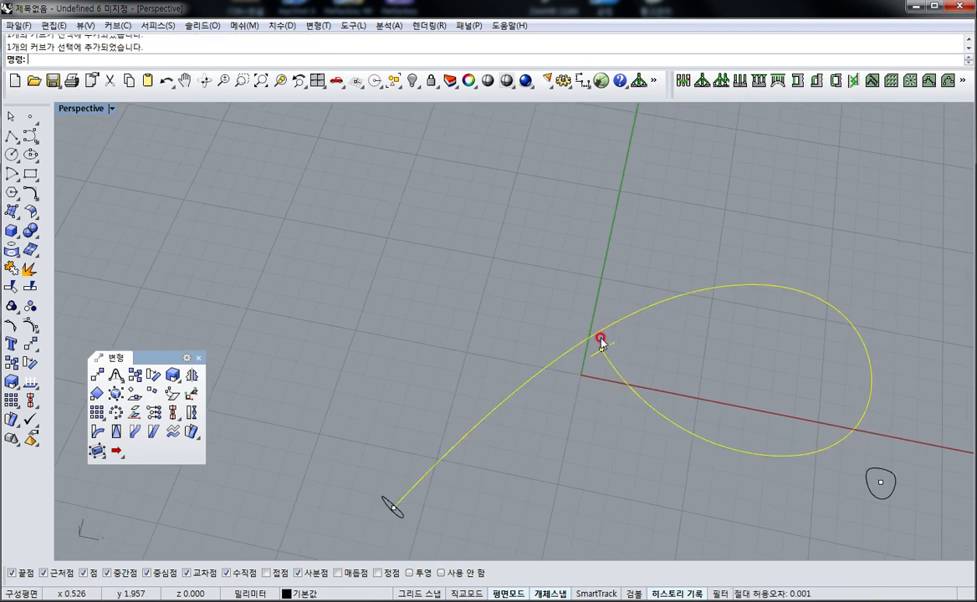
scroll(602, 343, "up", 3)
key("F10")
left_click(627, 348)
left_click_drag(620, 344, 604, 322)
right_click_drag(567, 414, 527, 389)
key("Escape")
scroll(526, 389, "down", 3)
Sweep the tail and moved inner-end profiles along the loop curve with Sweep 1, accepting the default seams and options
left_click(414, 383)
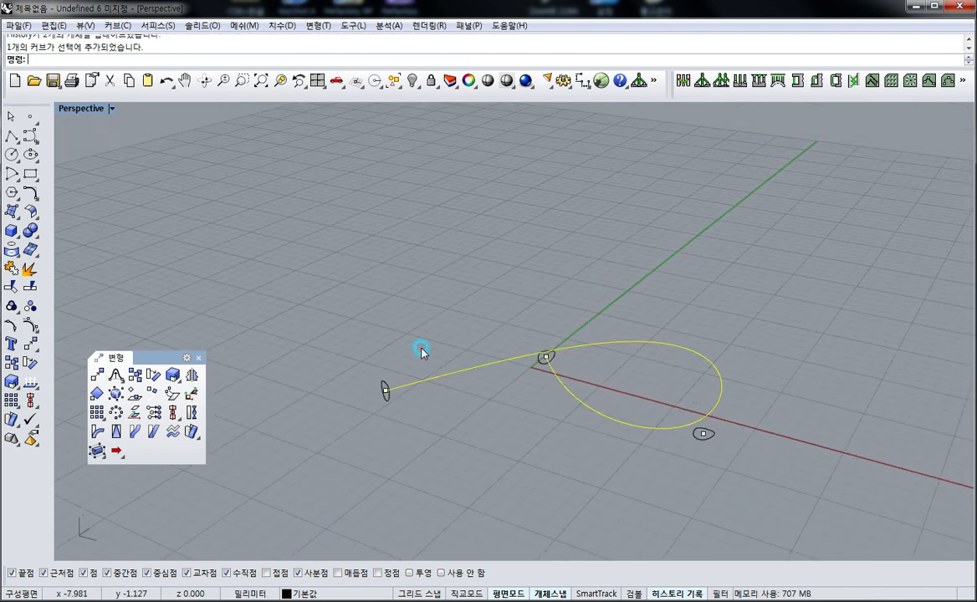
left_click(15, 213)
left_click(48, 272)
left_click(384, 390)
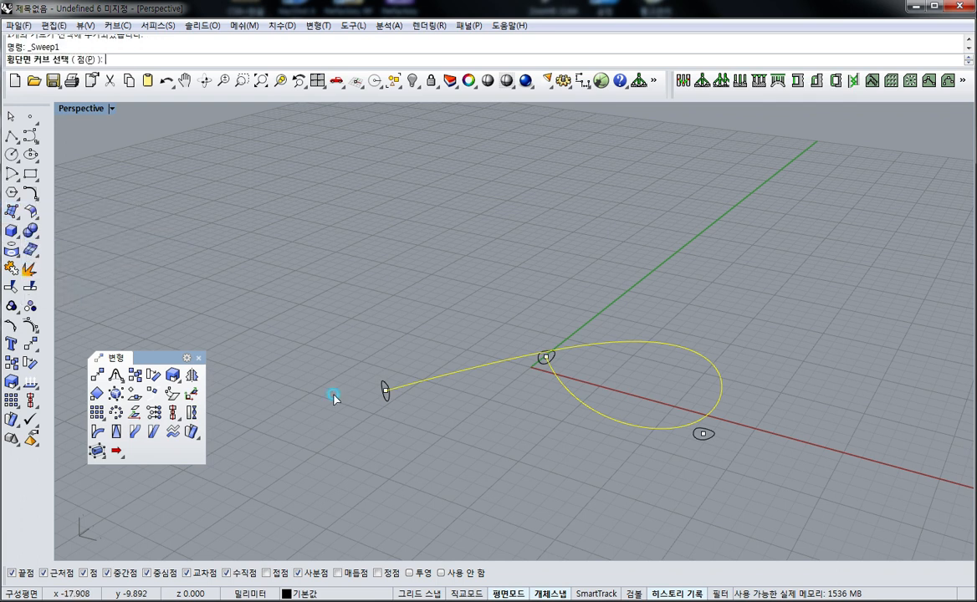
left_click(546, 357)
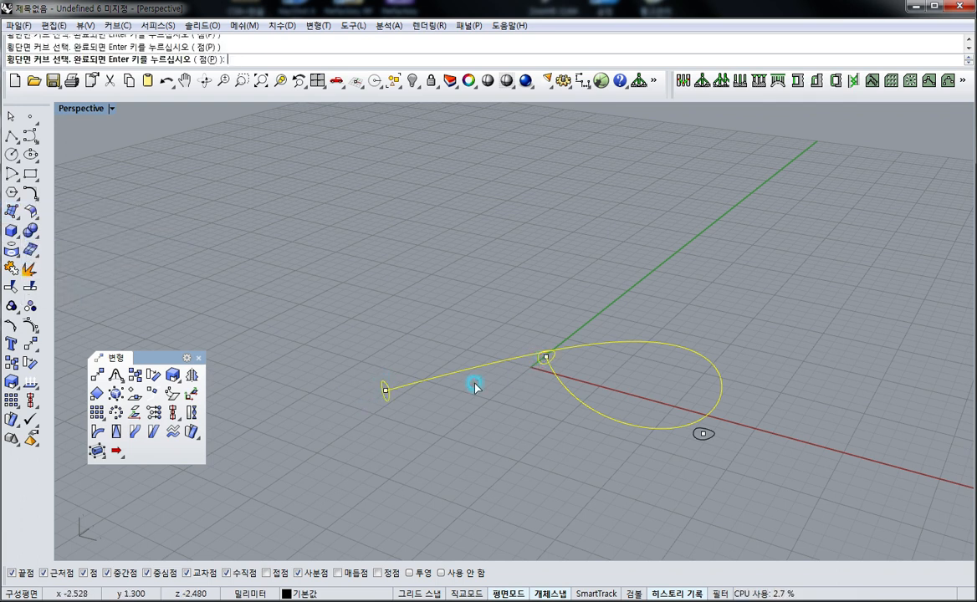
right_click(472, 386)
right_click(467, 391)
key("Return")
right_click_drag(475, 357, 488, 428)
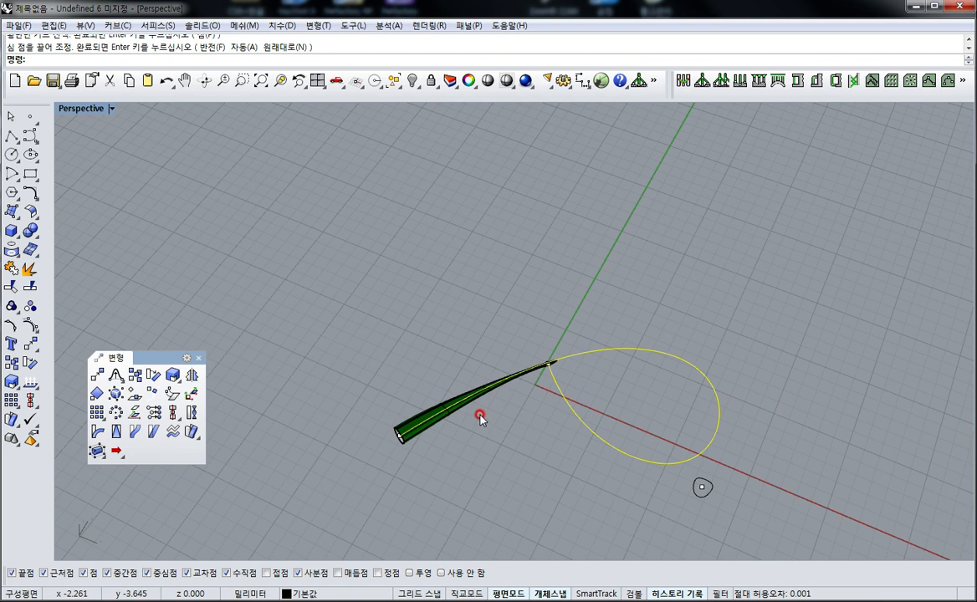
mouse_move(403, 432)
left_mouse_down()
mouse_move(611, 344)
mouse_move(693, 464)
mouse_move(544, 356)
left_mouse_up()
left_click_drag(352, 385, 411, 464)
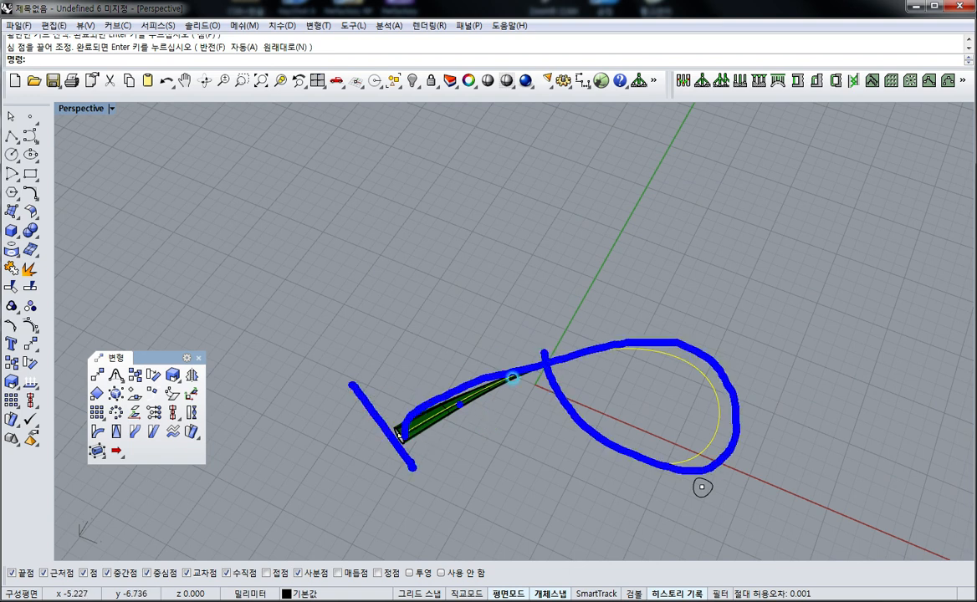
left_click_drag(527, 348, 593, 333)
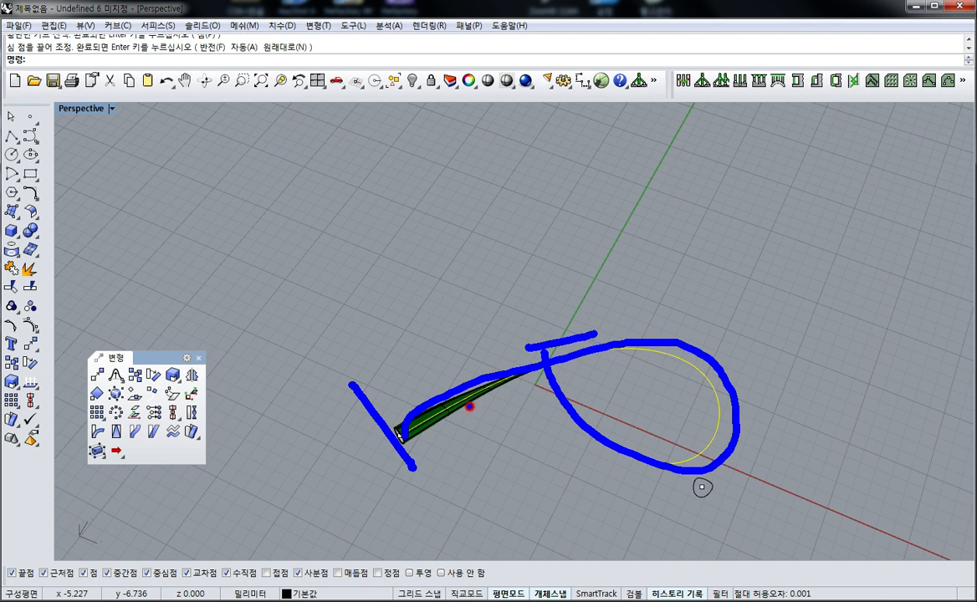
mouse_move(416, 400)
left_mouse_down()
mouse_move(536, 369)
mouse_move(407, 417)
left_mouse_up()
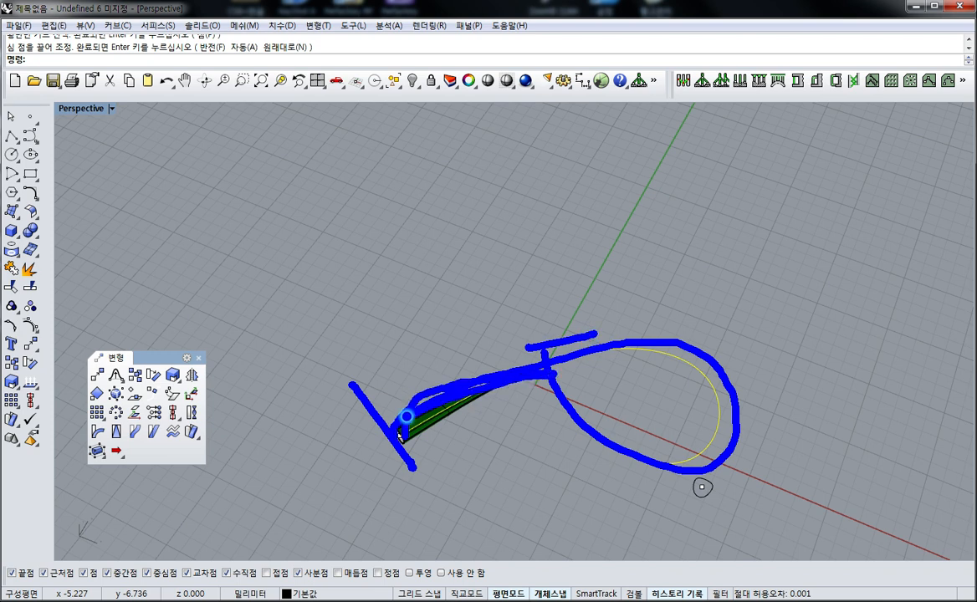
left_click_drag(356, 378, 394, 464)
left_click_drag(578, 344, 576, 346)
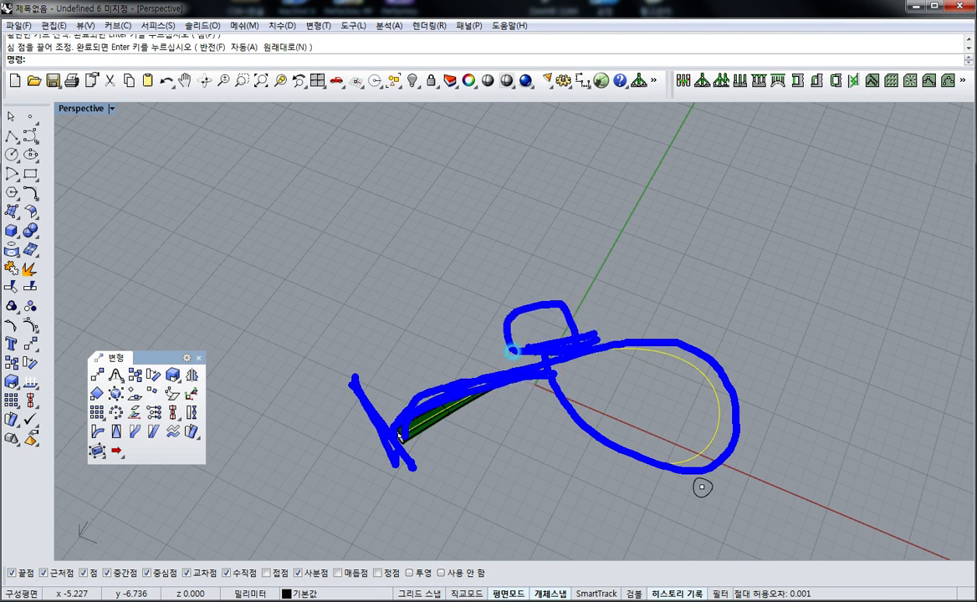
left_click_drag(412, 359, 499, 310)
left_click_drag(396, 338, 446, 368)
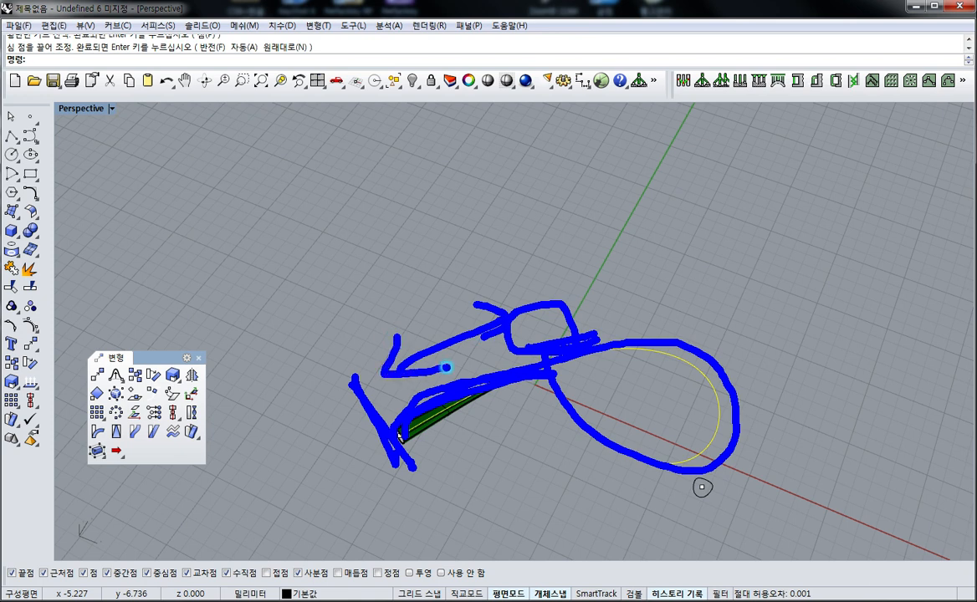
key("Escape")
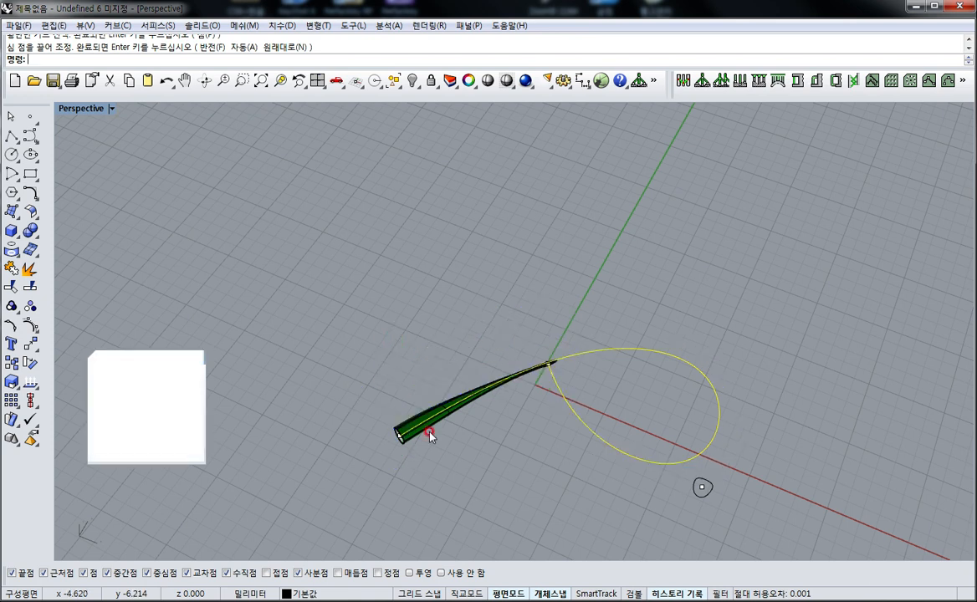
Undo the last sweep and the move of the curve's inner end and profile, and turn the control points off
key("ctrl+z")
key("ctrl+z")
scroll(577, 388, "up", 4)
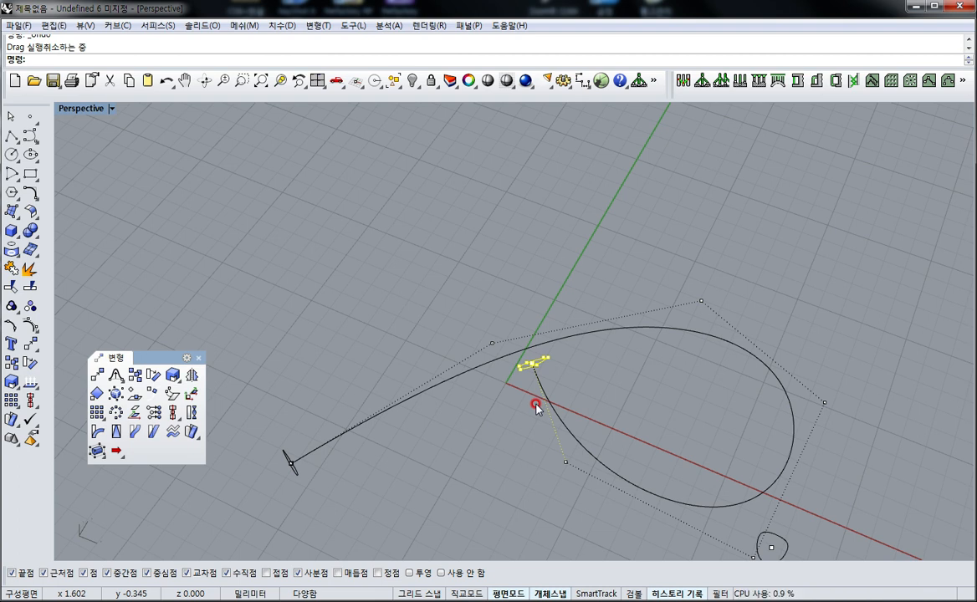
key("Escape")
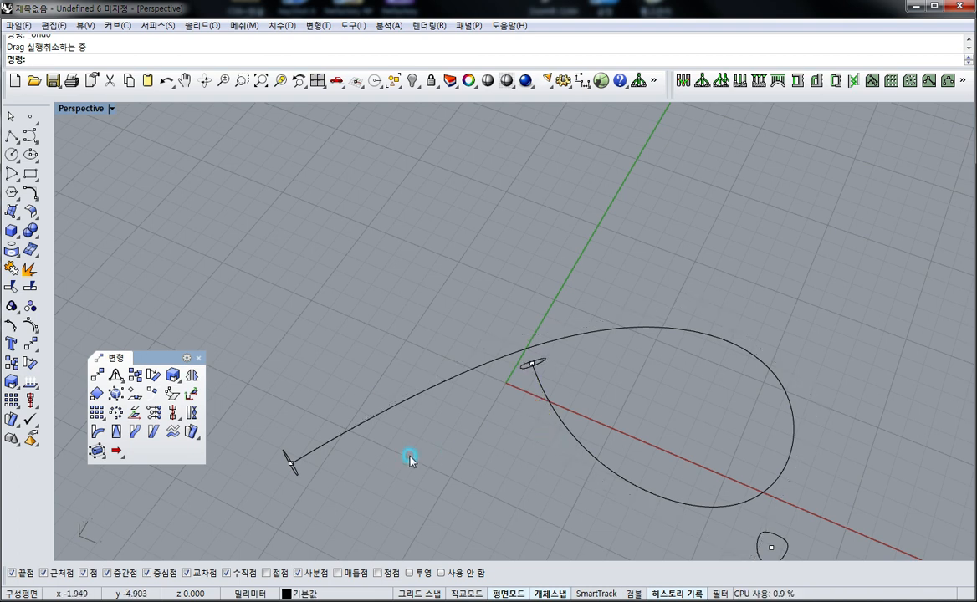
Sweep both end profiles along the loop curve with Sweep 1, moving the two seam points to the profiles' upper tips
left_click(268, 461)
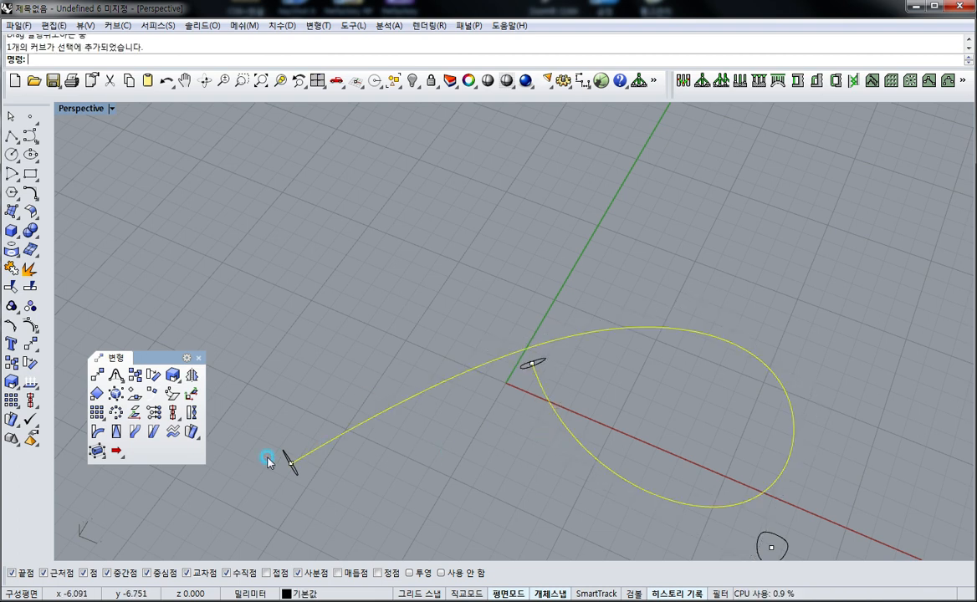
left_click(11, 211)
left_click(42, 258)
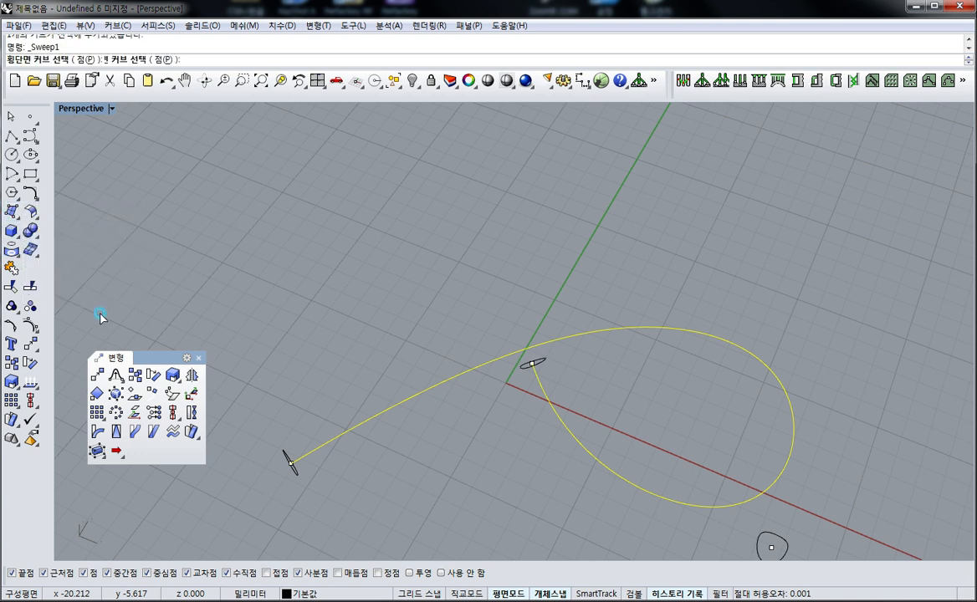
left_click(298, 484)
left_click(522, 373)
right_click(390, 484)
right_click_drag(390, 484, 410, 384)
left_click_drag(311, 365, 309, 364)
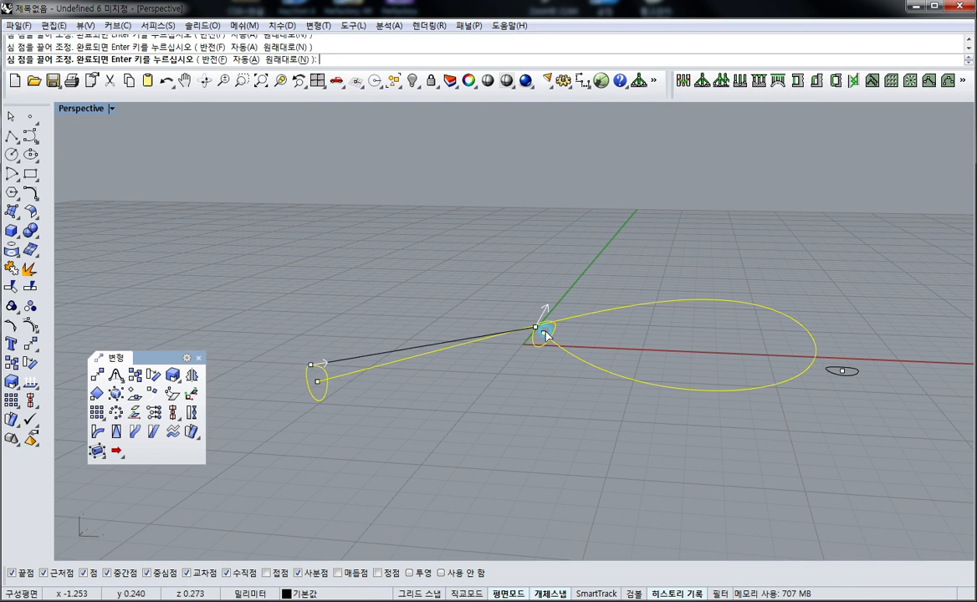
scroll(554, 327, "up", 2)
scroll(556, 326, "up", 1)
left_click_drag(526, 328, 533, 321)
right_click(444, 405)
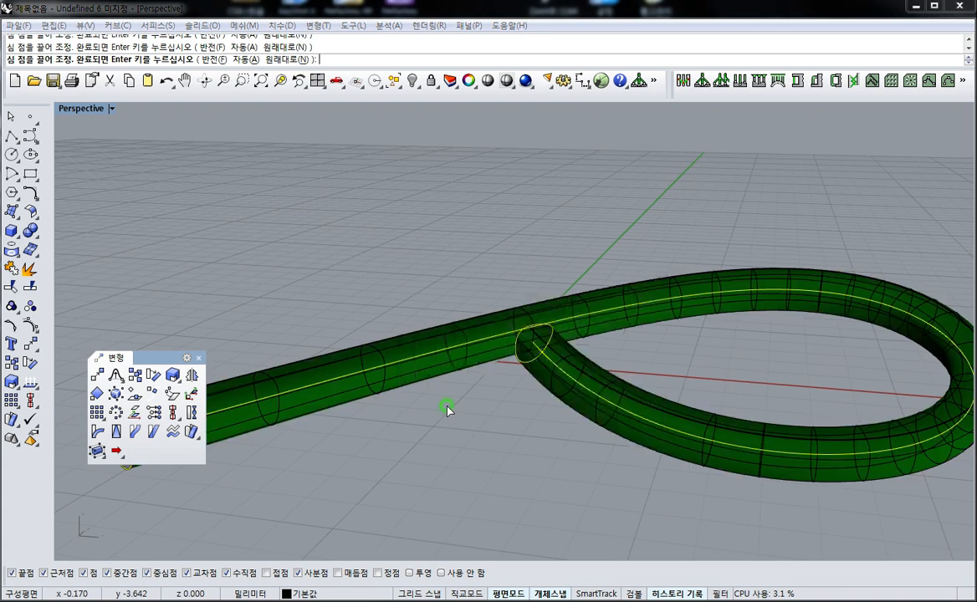
left_click(522, 437)
Turn on the swept surface's control points, select one ring near the tail end, and examine the point density along the loop
right_click_drag(410, 415, 595, 452)
left_click(595, 452)
right_click_drag(582, 407, 494, 412)
left_click(519, 370)
key("F10")
scroll(432, 457, "up", 2)
right_click_drag(432, 452, 403, 368)
scroll(432, 416, "up", 5)
left_click_drag(417, 275, 460, 386)
right_click_drag(459, 386, 502, 377)
right_click_drag(468, 280, 417, 343)
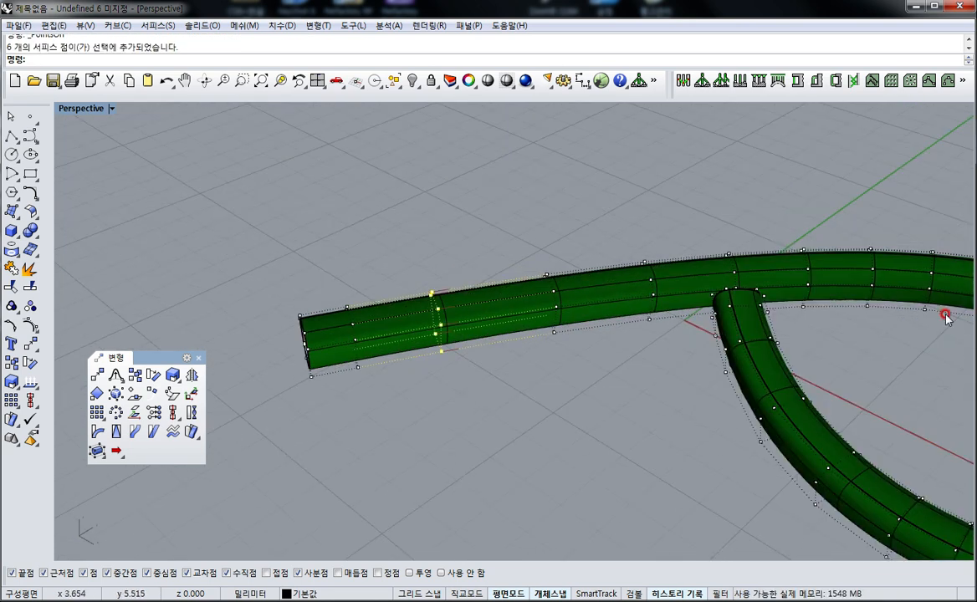
scroll(561, 339, "down", 4)
right_click_drag(687, 388, 383, 360, "shift")
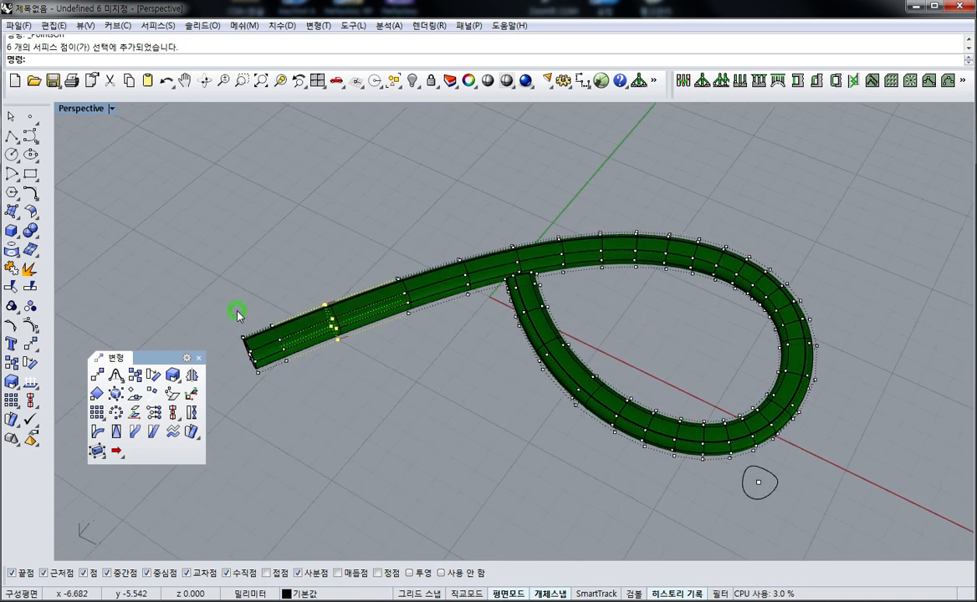
Try rebuilding the swept surface with RebuildUV in the U direction at 8 points, and undo it
left_click(33, 211)
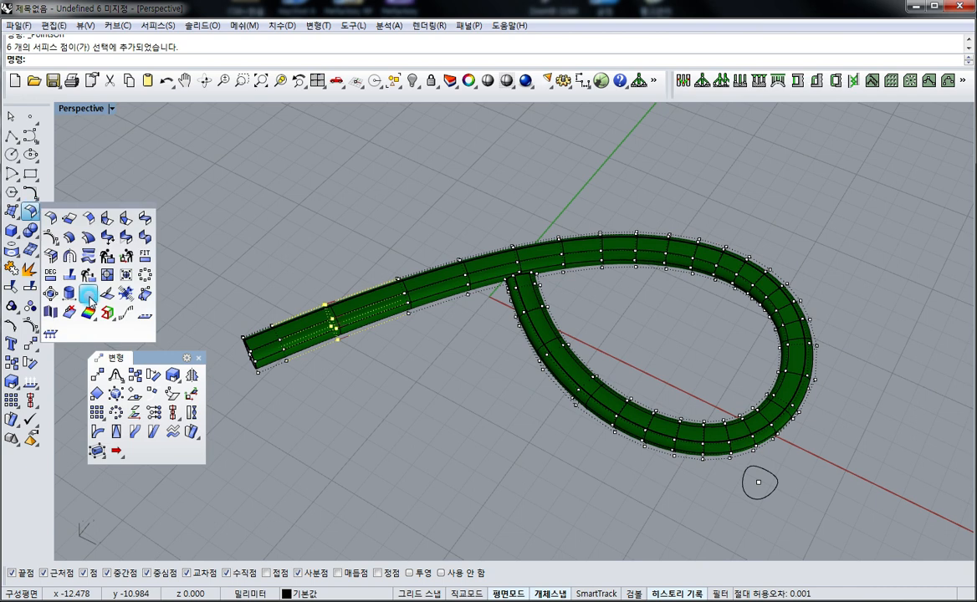
left_click(126, 257)
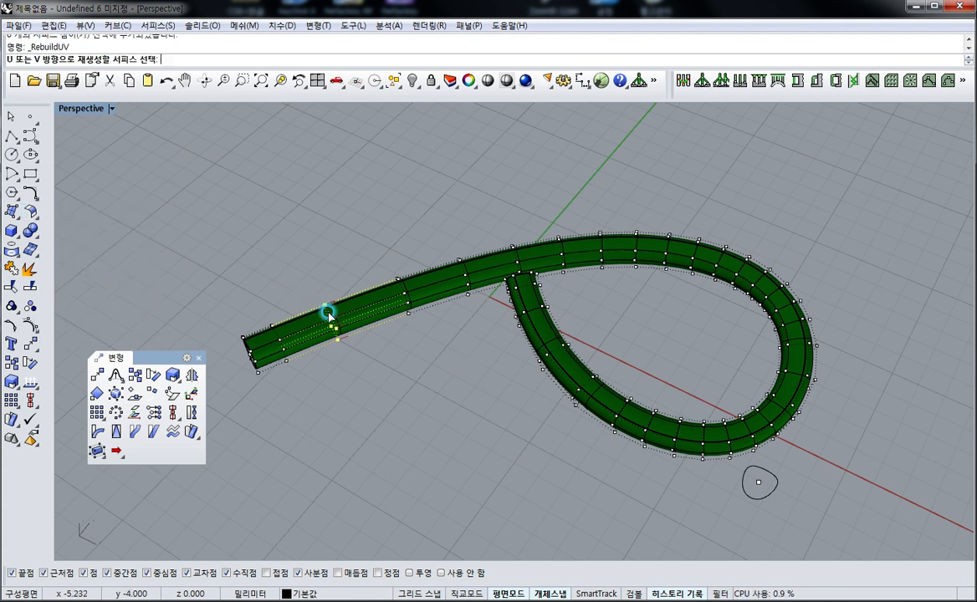
left_click(35, 214)
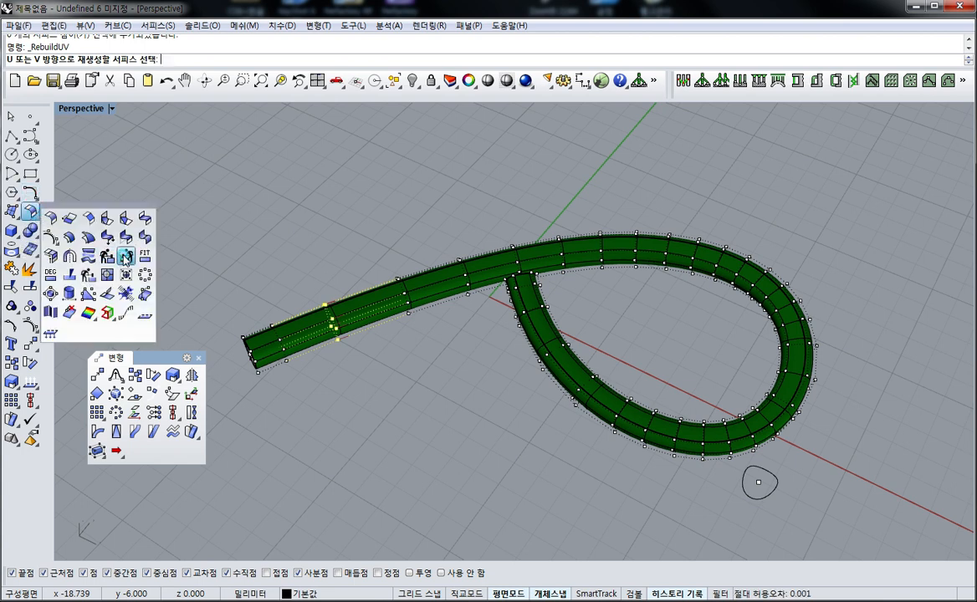
left_click(124, 256)
left_click(277, 336)
right_click(277, 335)
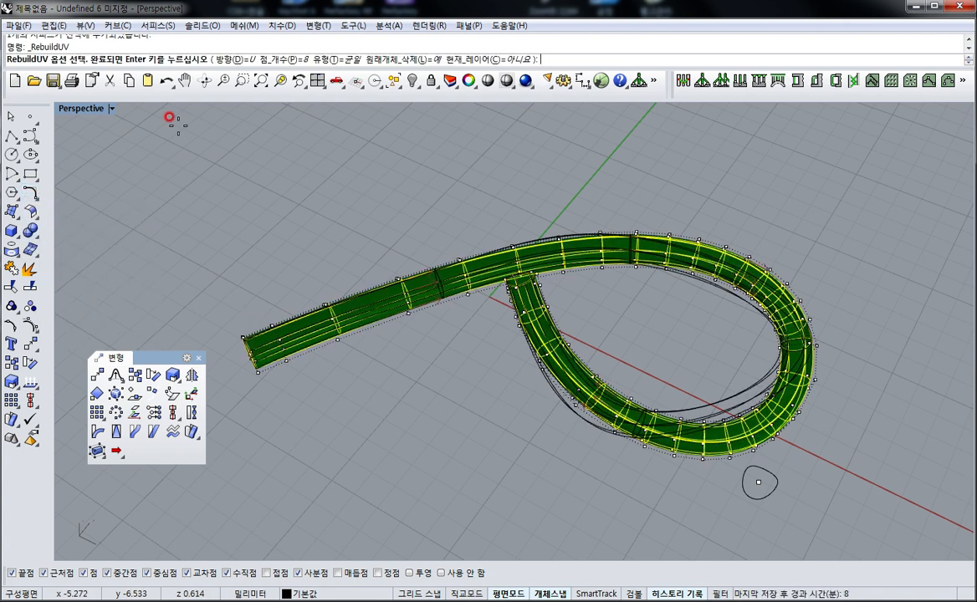
left_click(390, 61)
right_click(370, 175)
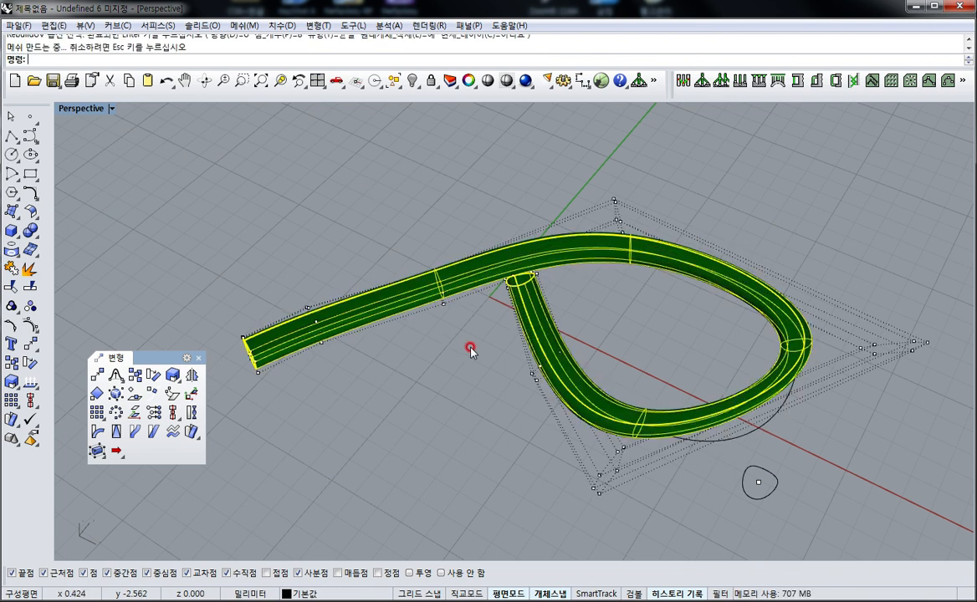
key("ctrl+z")
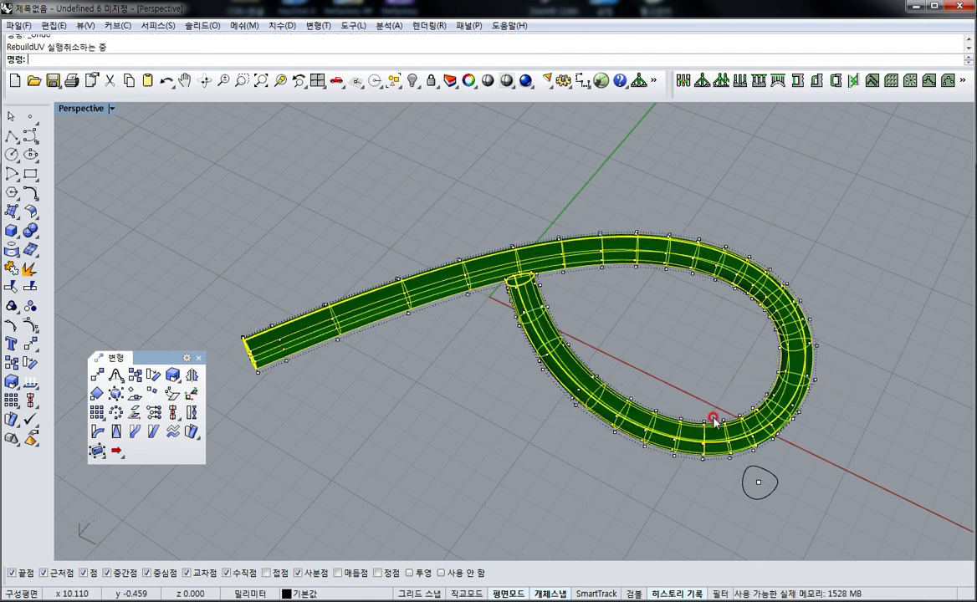
Try RebuildUV on the swept surface again with a point count of 12, and undo it
right_click(505, 345)
left_click(293, 61)
type("12")
key("Return")
right_click(640, 284)
right_click_drag(809, 398, 653, 457)
key("ctrl+z")
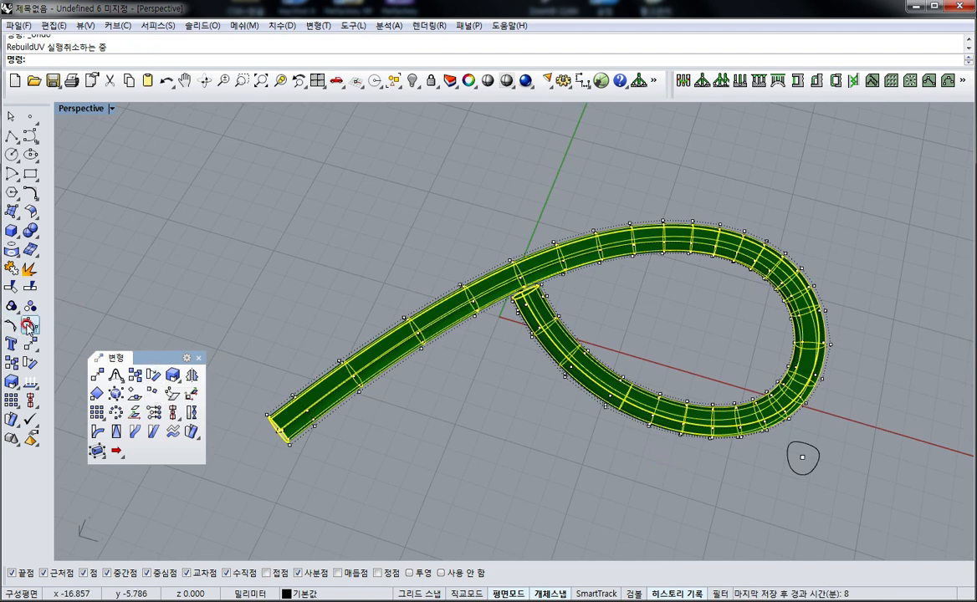
Remove surplus V-direction knots from the swept surface along the tail and the loop's upper outer bend with the Remove Knot tool
left_click(34, 330)
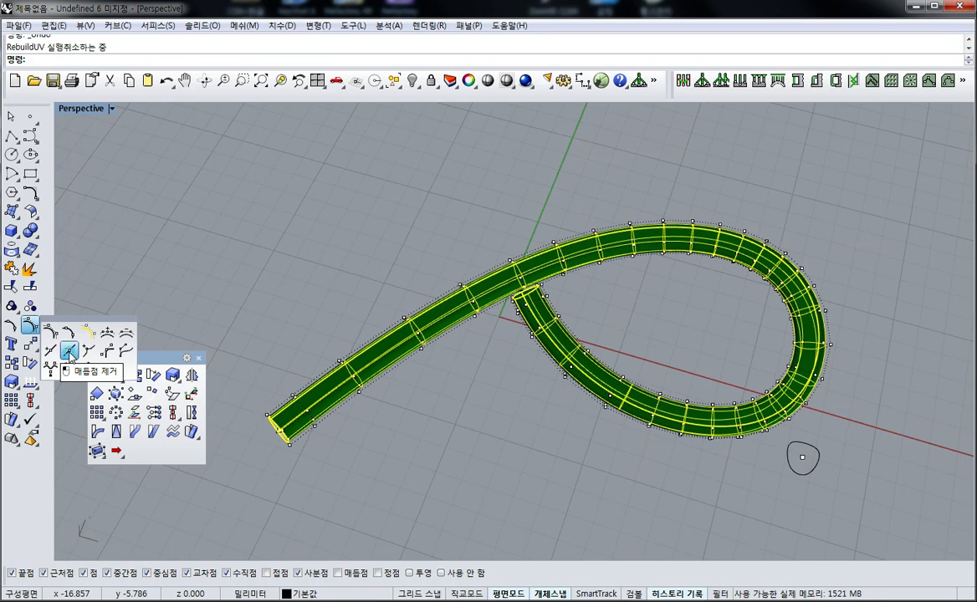
left_click(69, 354)
left_click(355, 374)
left_click(479, 308)
left_click(777, 266)
left_click(757, 256)
left_click(785, 290)
left_click(795, 298)
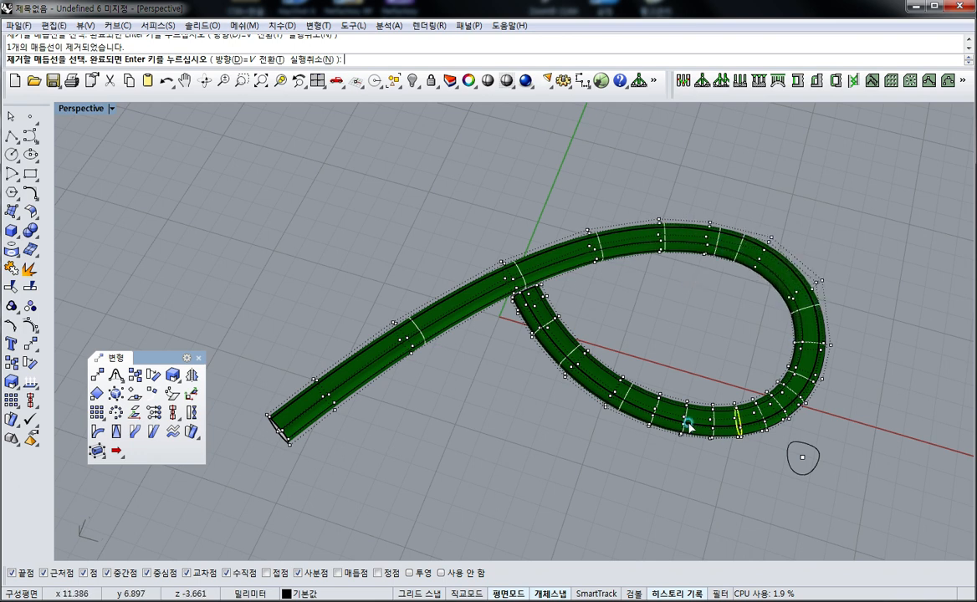
Thin out the knots along the loop's lower bend, undo the excess removals, and return the knot direction to V
left_click(756, 419)
left_click(772, 414)
left_click(786, 393)
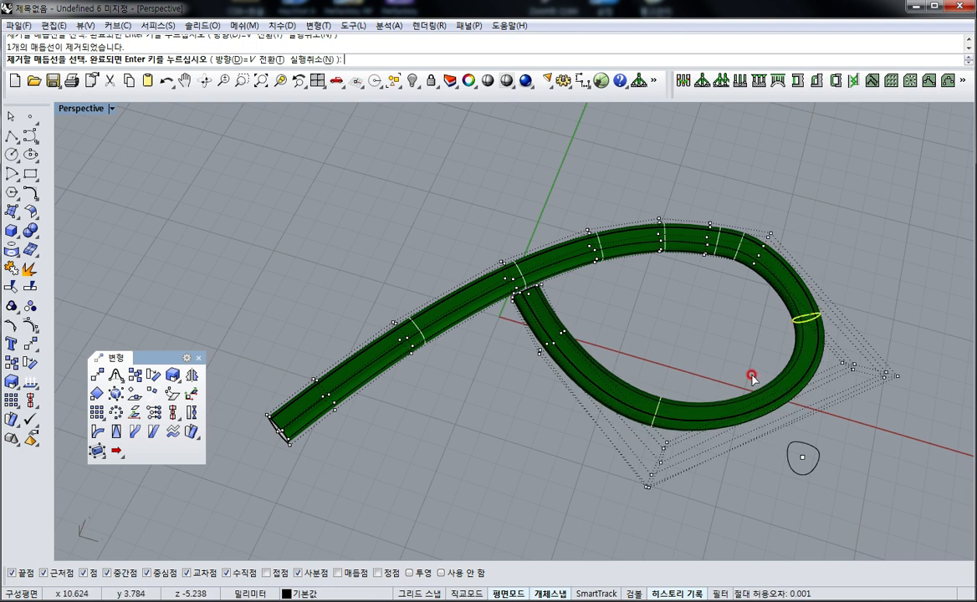
key("Return")
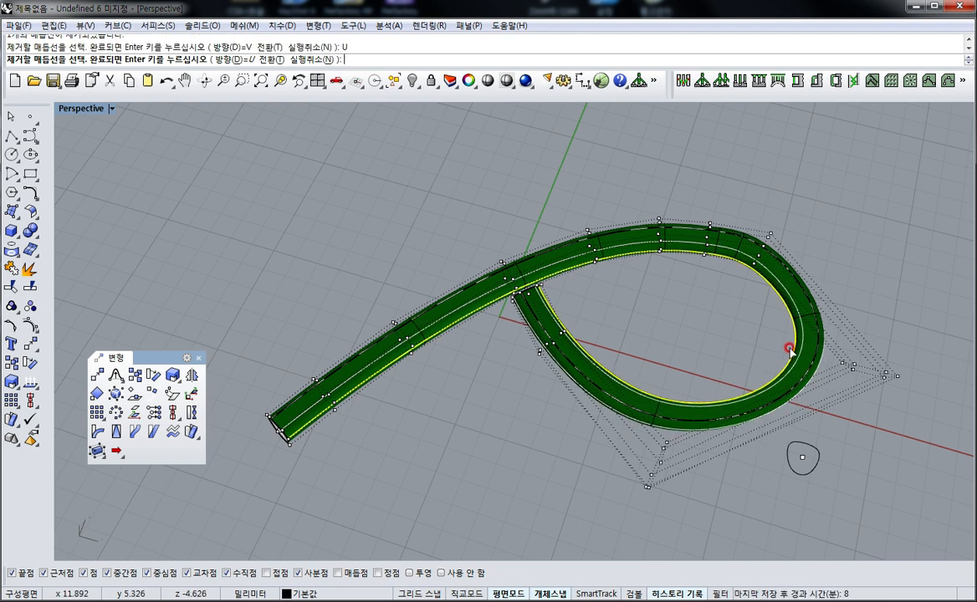
key("ctrl+z")
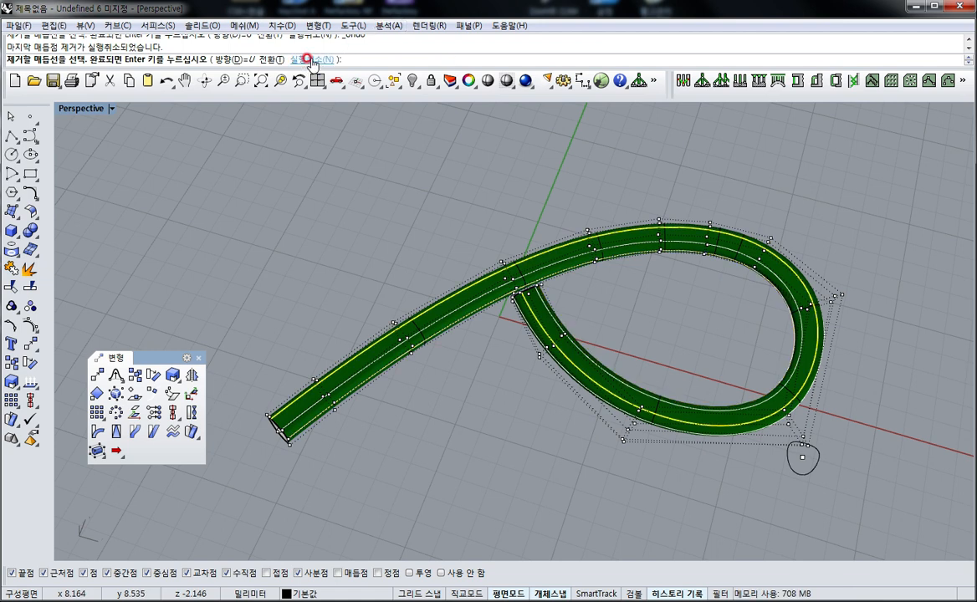
left_click(266, 59)
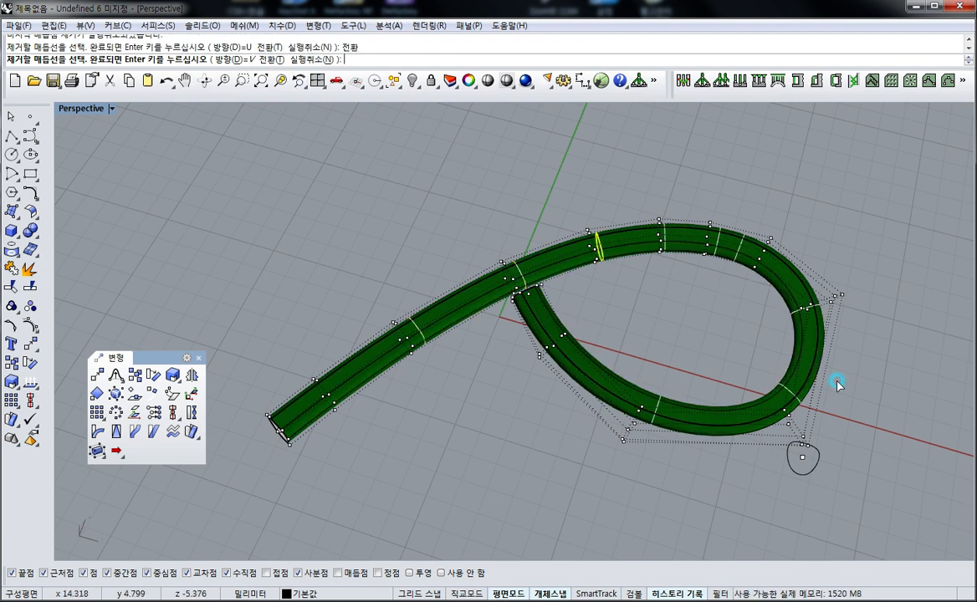
Remove three more V-direction knots between the loop's upper bend and the crossing, and finish removing knots
left_click(725, 256)
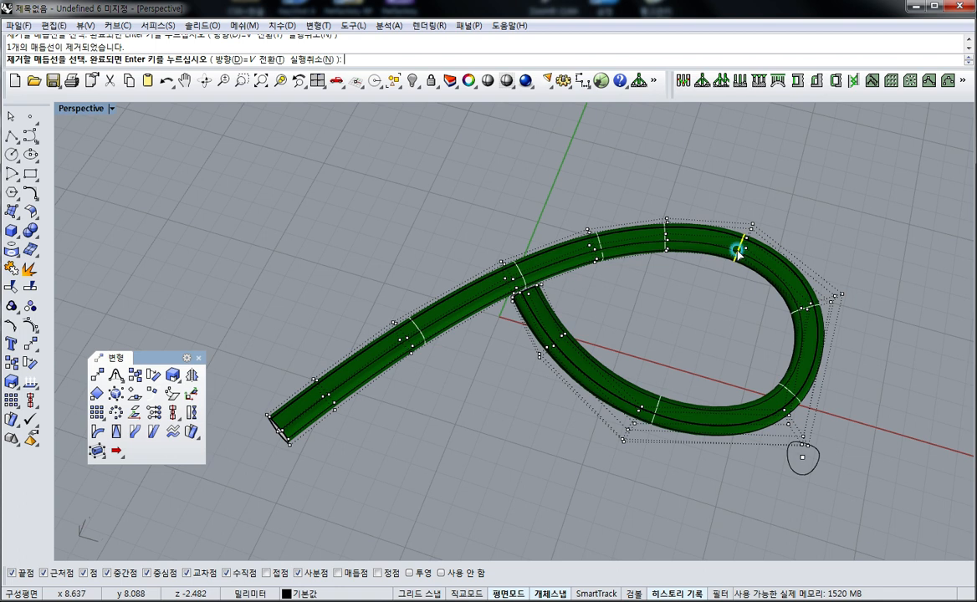
left_click(665, 240)
left_click(516, 272)
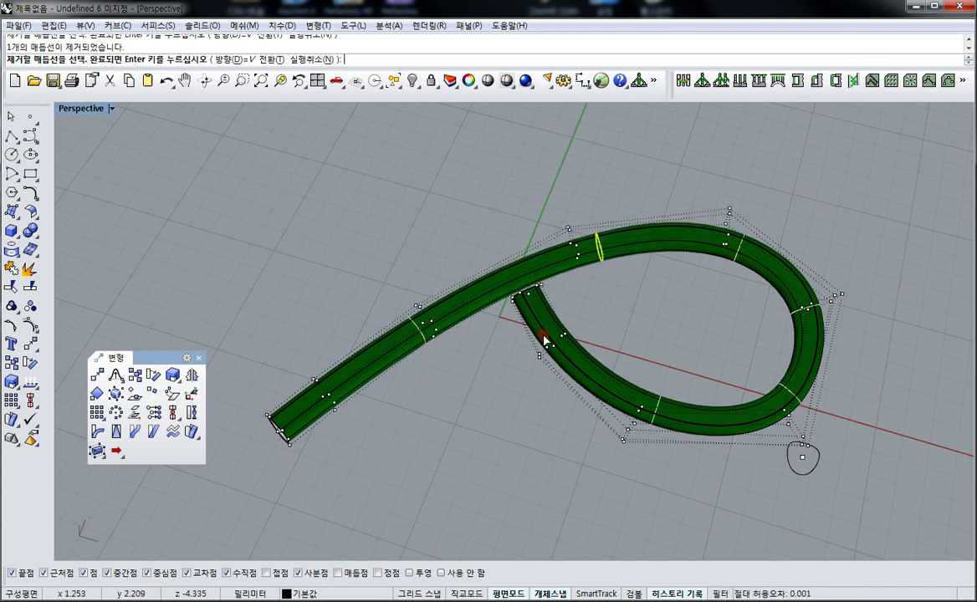
right_click_drag(547, 369, 464, 334)
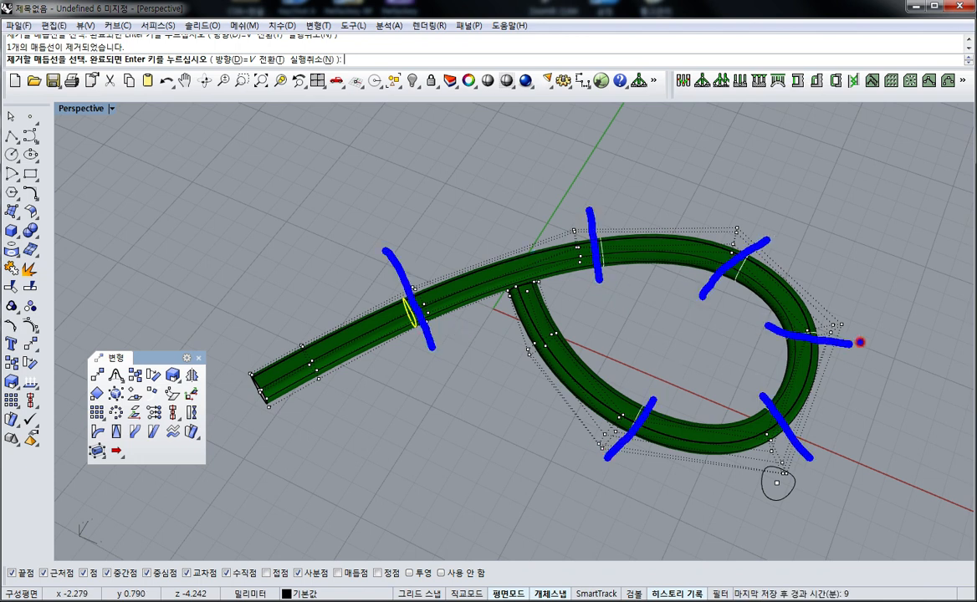
key("Escape")
key("Return")
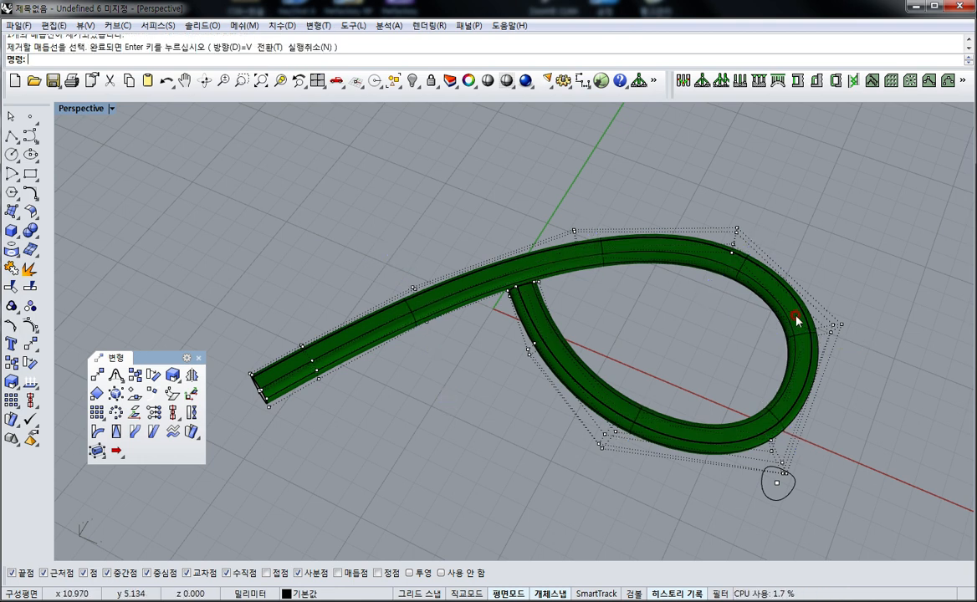
Try moving the ring of control points at the loop's outer bend, and undo the move
left_click(649, 263)
key("F10")
left_click_drag(739, 311, 851, 343)
key("ctrl+z")
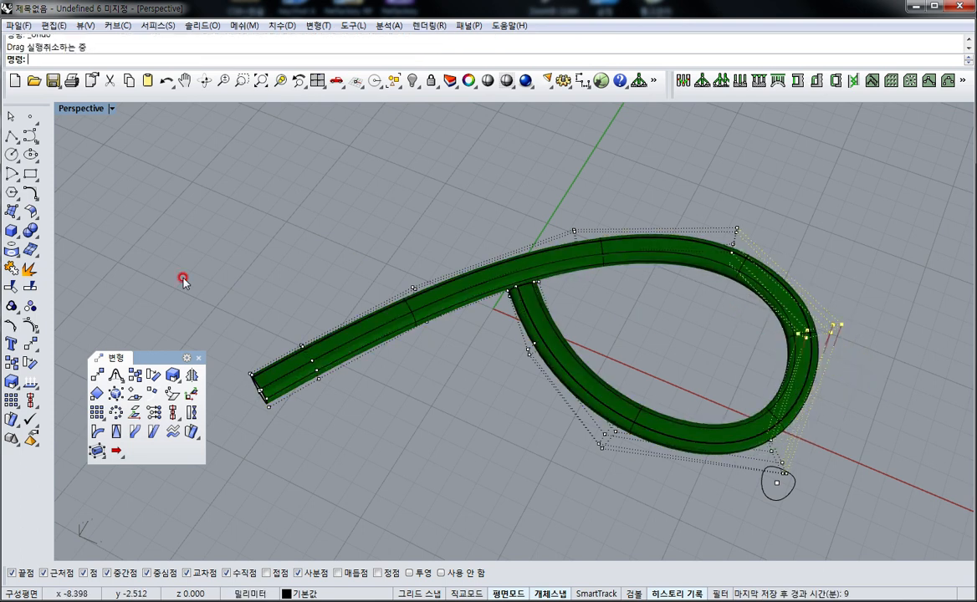
Make the simplified swept surface's knot spacing uniform with MakeUniform
left_click(30, 193)
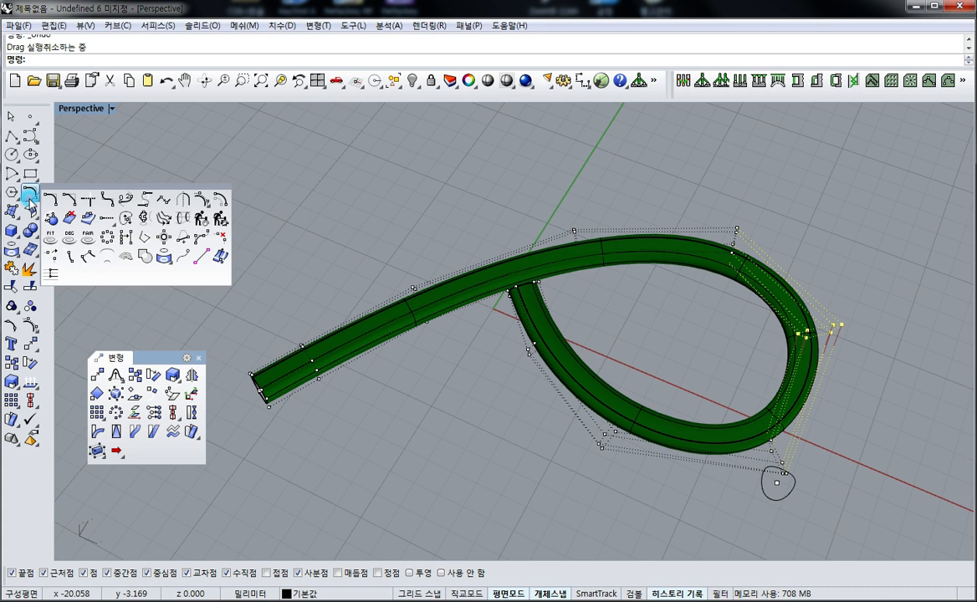
left_click(110, 239)
left_click(327, 328)
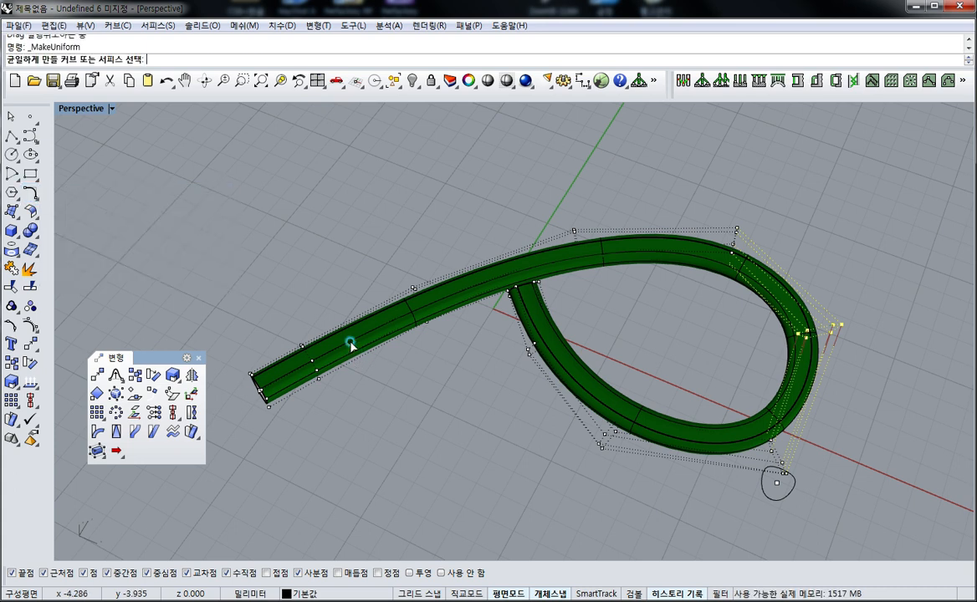
right_click(361, 386)
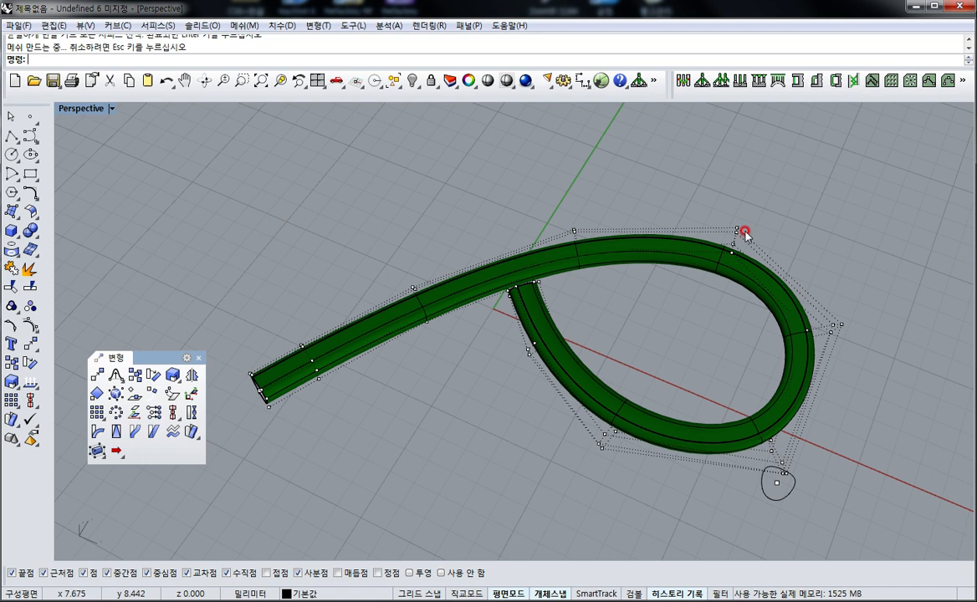
Delete the spare profile curve beside the loop and switch to the four-viewport layout
right_click_drag(672, 333, 748, 279)
scroll(748, 279, "up", 4)
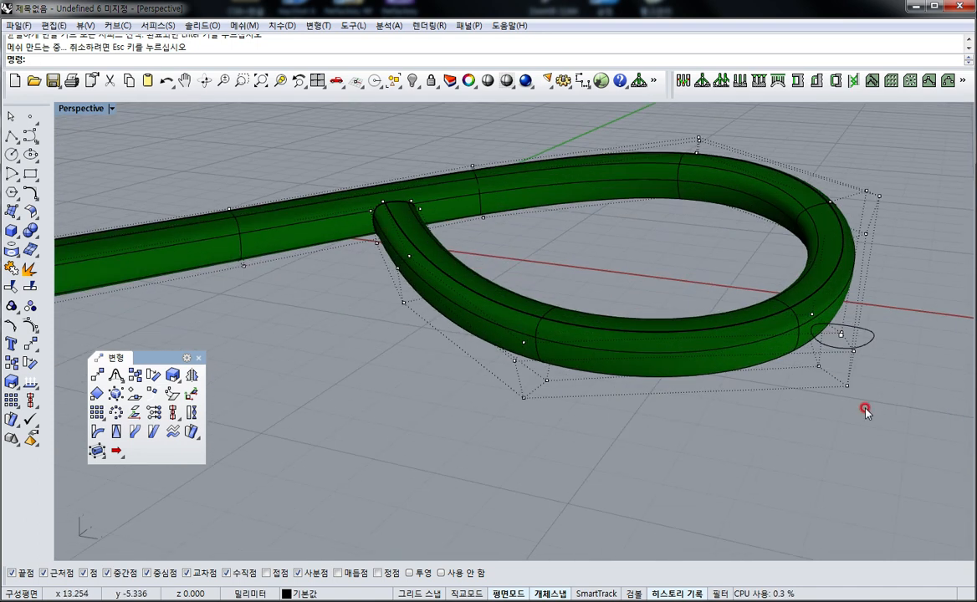
left_click(875, 340)
key("Delete")
right_click_drag(814, 351, 631, 334)
type("4")
right_click(610, 254)
Select the control points at the loop's outer bend, scale them in one direction, and shade the Top viewport
scroll(752, 457, "up", 5)
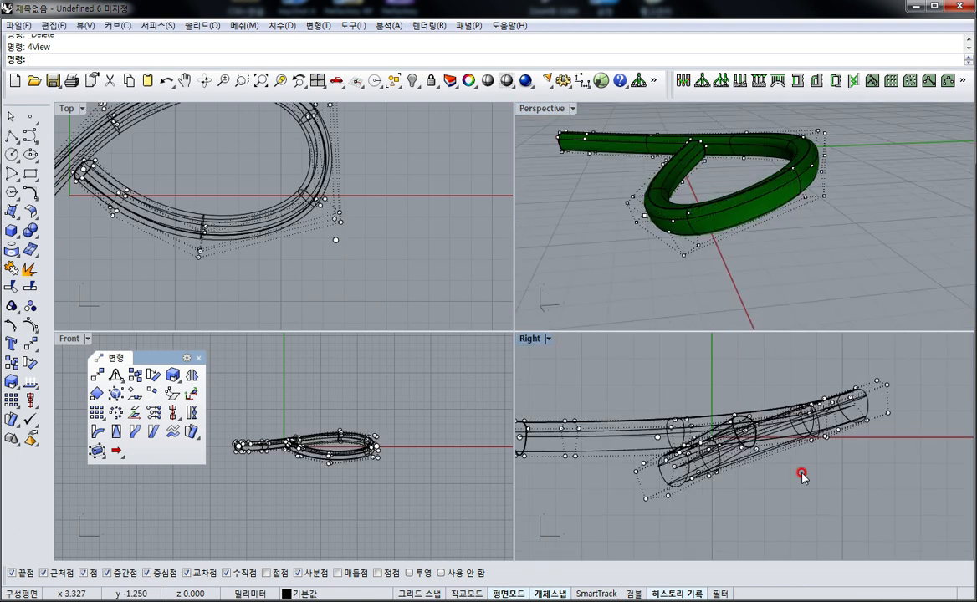
right_click_drag(867, 452, 792, 454)
left_click_drag(945, 543, 831, 490)
right_click_drag(798, 276, 787, 236)
scroll(751, 272, "up", 7)
left_click_drag(752, 272, 617, 231)
scroll(618, 199, "down", 9)
left_click(643, 183, "ctrl")
right_click_drag(903, 195, 719, 248)
right_click_drag(245, 188, 260, 275)
key("space")
left_click(294, 220)
left_click(407, 142)
left_click(385, 153)
key("ctrl+alt+s")
Scale the ring of control points at the loop's upper stretch in one direction across the band in the Top view
right_click_drag(251, 189, 316, 187)
scroll(308, 149, "up", 4)
left_click_drag(284, 113, 322, 181)
right_click_drag(323, 216, 312, 280)
key("space")
left_click(303, 251)
left_click(309, 178)
left_click(309, 149)
Scale the ring of control points at the loop's upper outer bend in one direction twice in the Top view
right_click_drag(383, 212, 340, 140)
left_click_drag(356, 134, 427, 243)
key("space")
left_click(367, 227)
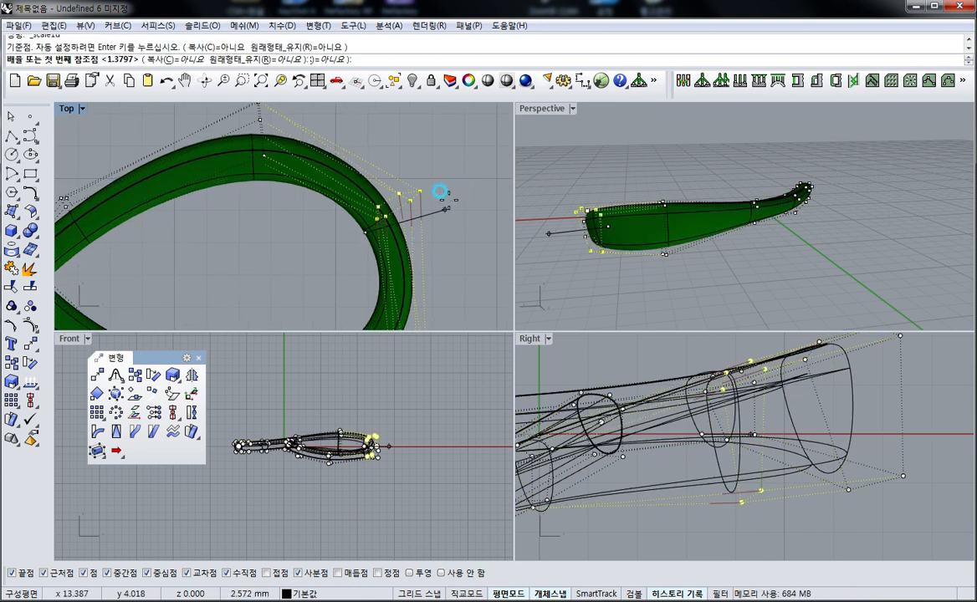
left_click(447, 197)
key("space")
left_click(438, 204)
left_click(366, 227)
left_click(317, 253)
Scale the ring of control points at the loop's lower outer bend in one direction across the band
right_click_drag(305, 294, 349, 179)
scroll(351, 181, "down", 6)
left_click_drag(310, 189, 426, 256)
key("space")
left_click(424, 261)
left_click(303, 169)
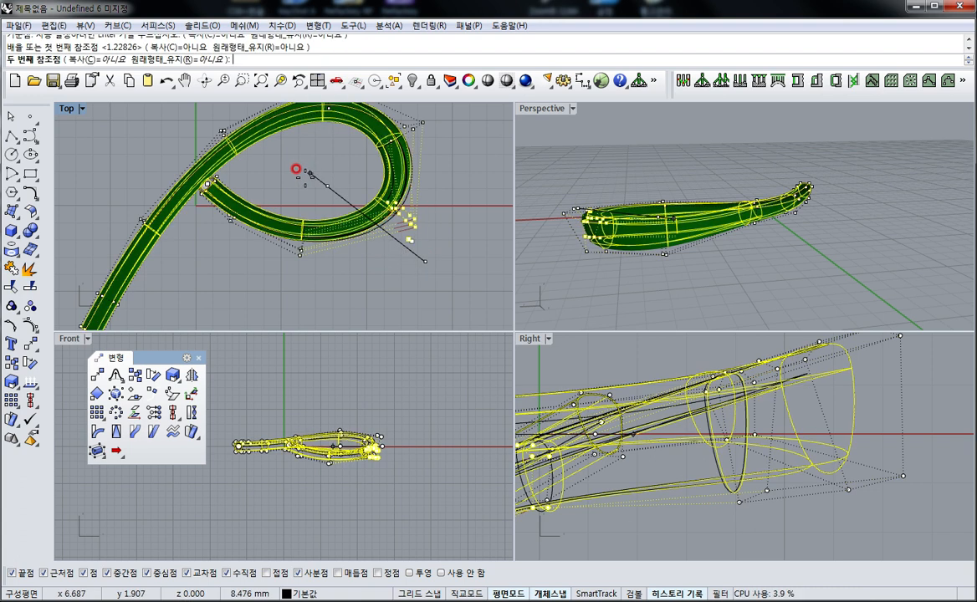
left_click(192, 196)
Select the control points at the tail's end and widen the tail there with repeated one-directional scaling
right_click_drag(95, 239, 257, 202)
scroll(257, 201, "up", 4)
scroll(259, 179, "down", 6)
left_click(224, 234)
left_click_drag(205, 183, 281, 286)
key("space")
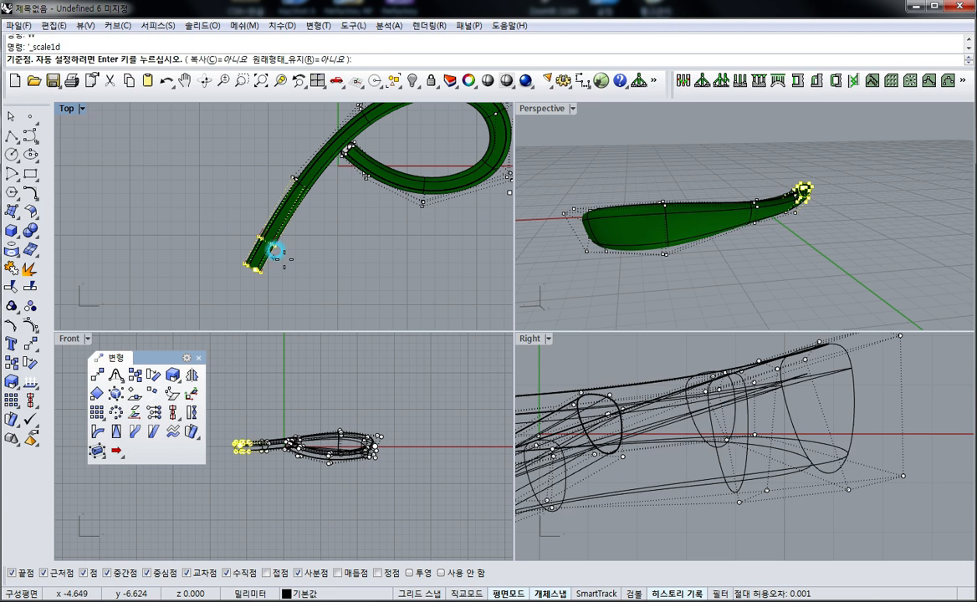
left_click(193, 218)
left_click(202, 222)
left_click(184, 213)
key("space")
left_click(176, 226)
left_click(295, 268)
left_click(310, 276)
Scale the tail-end control points along the tail's direction and rotate them slightly to angle the ribbon's end
key("space")
left_click(224, 282)
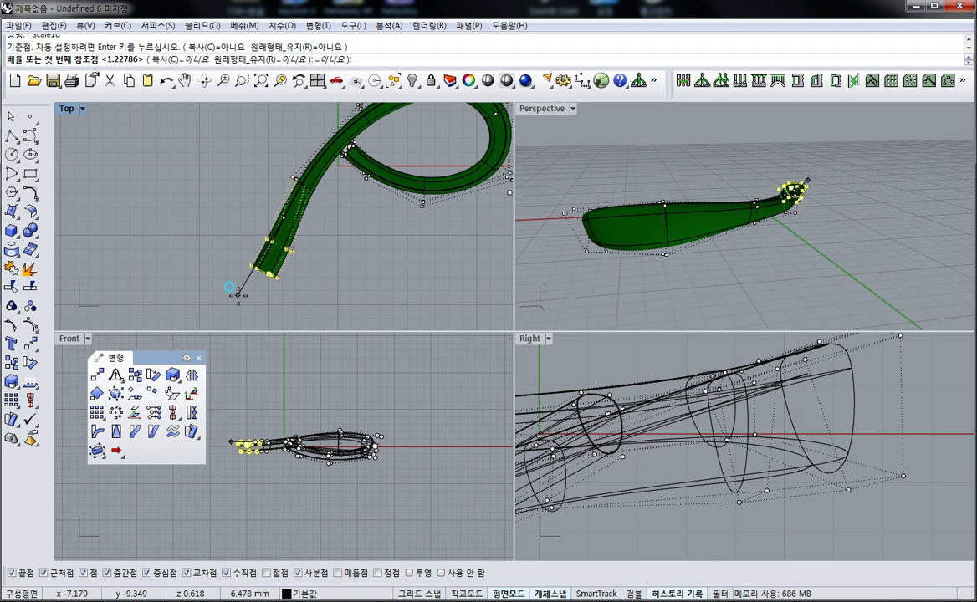
left_click(224, 293)
left_click(246, 279)
type("r")
key("space")
left_click(258, 283)
left_click(372, 279)
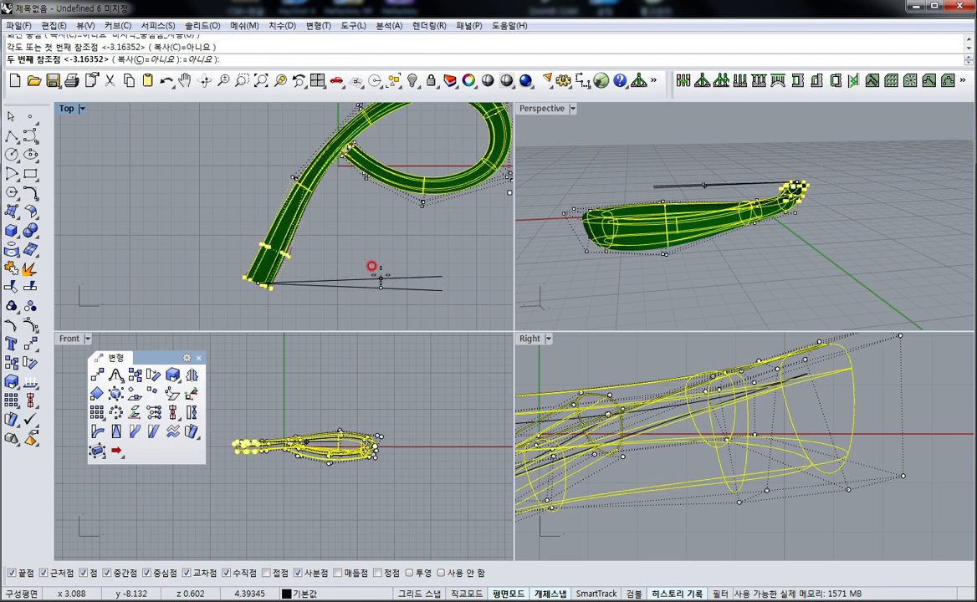
left_click(375, 272)
Select the ring of control points midway along the tail and scale it in one direction across the ribbon in the Top view
left_click_drag(266, 160, 314, 203)
key("space")
left_click(273, 188)
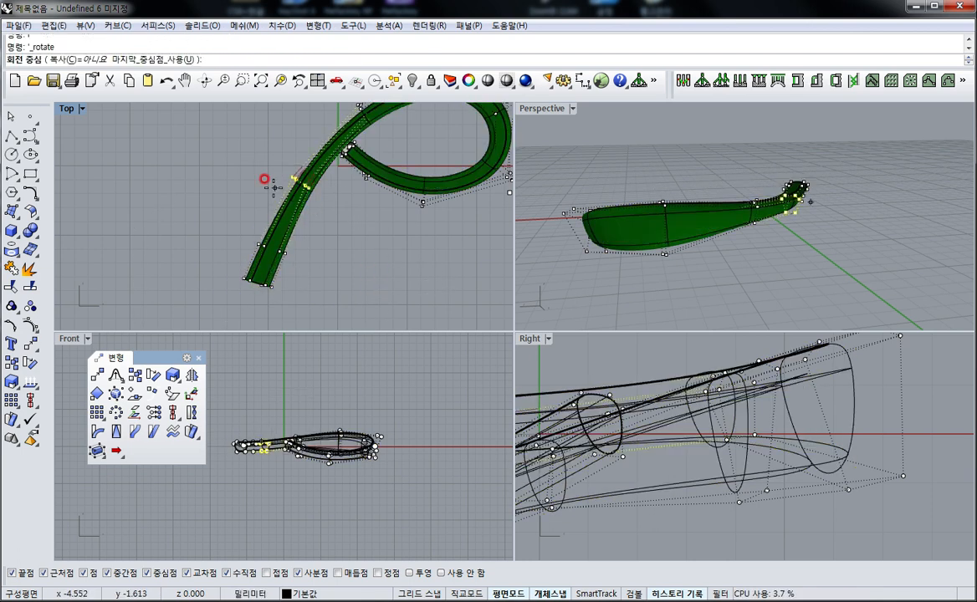
left_click(334, 234)
key("Escape")
type("s")
key("space")
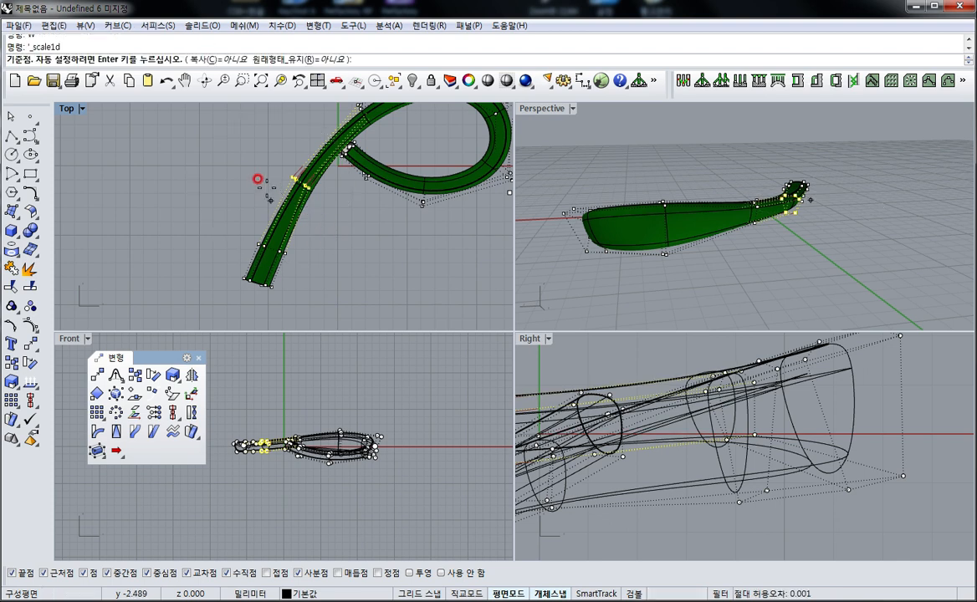
left_click(267, 188)
left_click(334, 238)
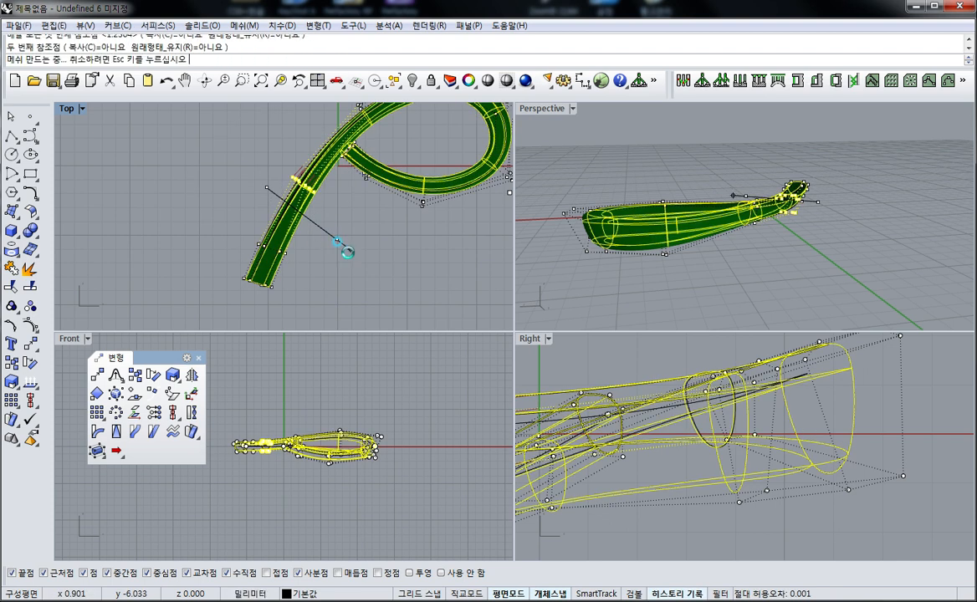
left_click(337, 231)
scroll(336, 229, "down", 3)
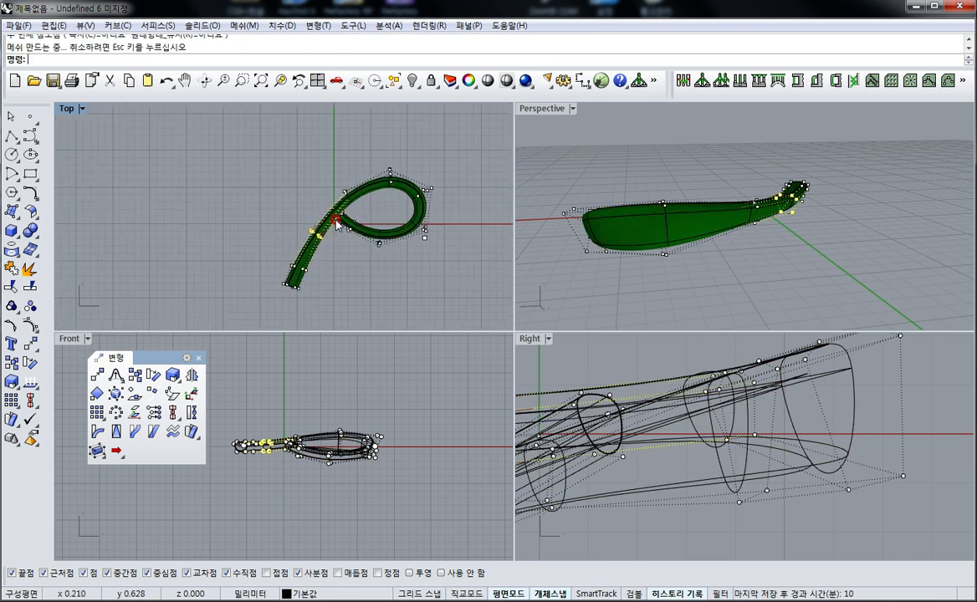
Select the lower pair of control points on the band near the crossing and move it downward in the Perspective view
right_click_drag(827, 212, 639, 278)
scroll(798, 262, "up", 5)
left_click_drag(864, 270, 798, 184)
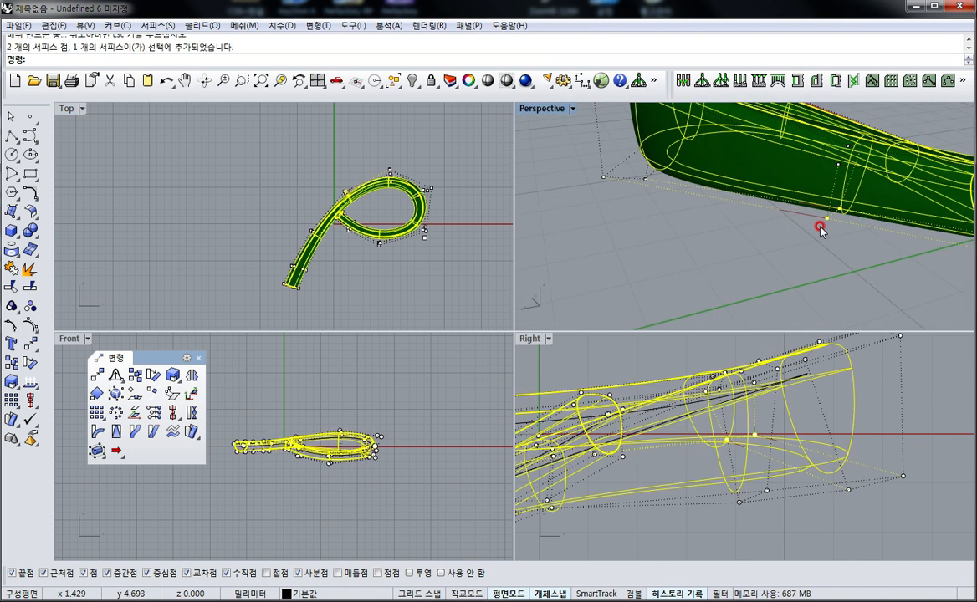
left_click(908, 179, "ctrl")
left_click_drag(843, 216, 847, 243)
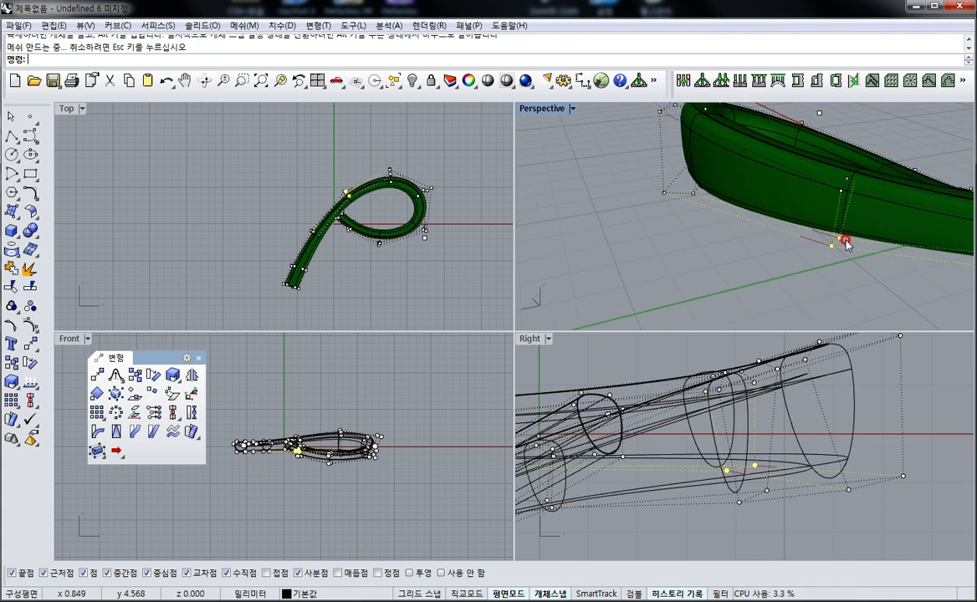
scroll(847, 243, "down", 4)
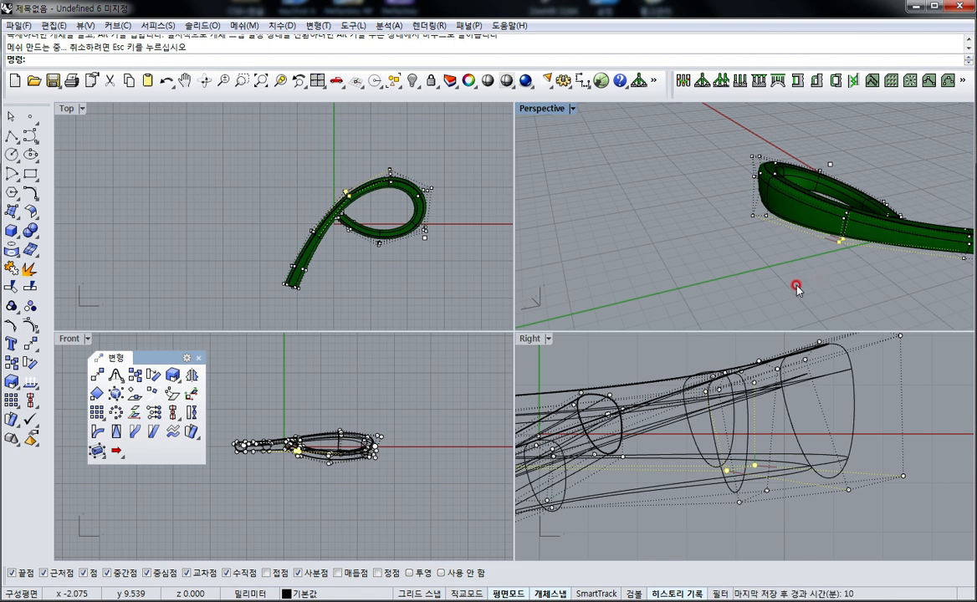
Check the tail and loop shape in the Top and Perspective views, and turn off the ribbon's control points
scroll(315, 248, "up", 3)
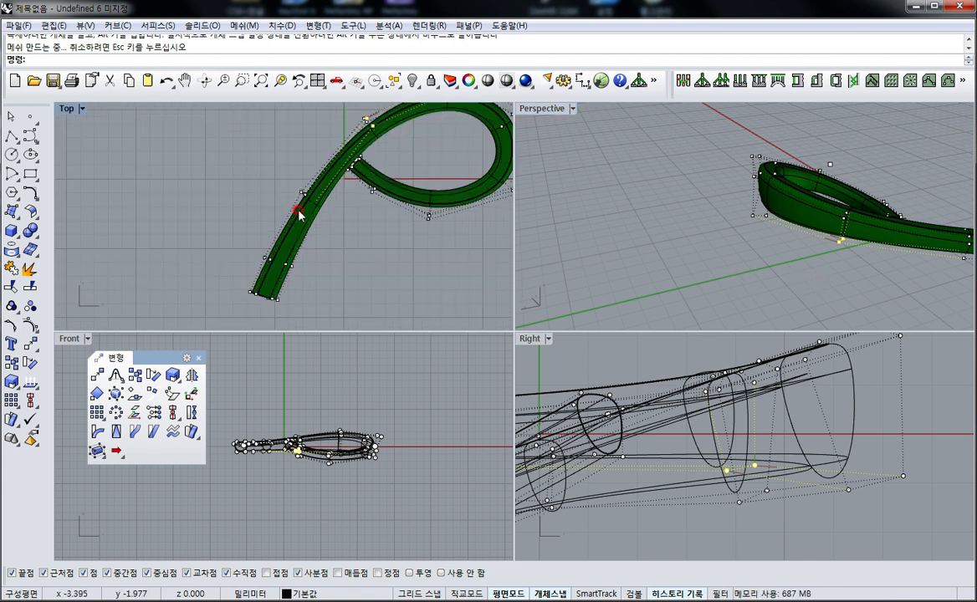
scroll(373, 220, "up", 5)
left_click_drag(374, 220, 321, 159)
scroll(357, 209, "up", 2)
key("alt")
right_click_drag(385, 244, 309, 234)
scroll(292, 223, "down", 6)
right_click_drag(239, 214, 259, 198)
scroll(261, 203, "down", 6)
right_click_drag(798, 270, 781, 301)
key("Escape")
key("Escape")
right_click_drag(702, 261, 740, 254)
scroll(696, 212, "down", 8)
Mirror a copy of the ribbon across the vertical axis through the origin (0) in the Top view to complete the bow
left_click(787, 219)
type("mi")
key("Return")
type("0")
key("Return")
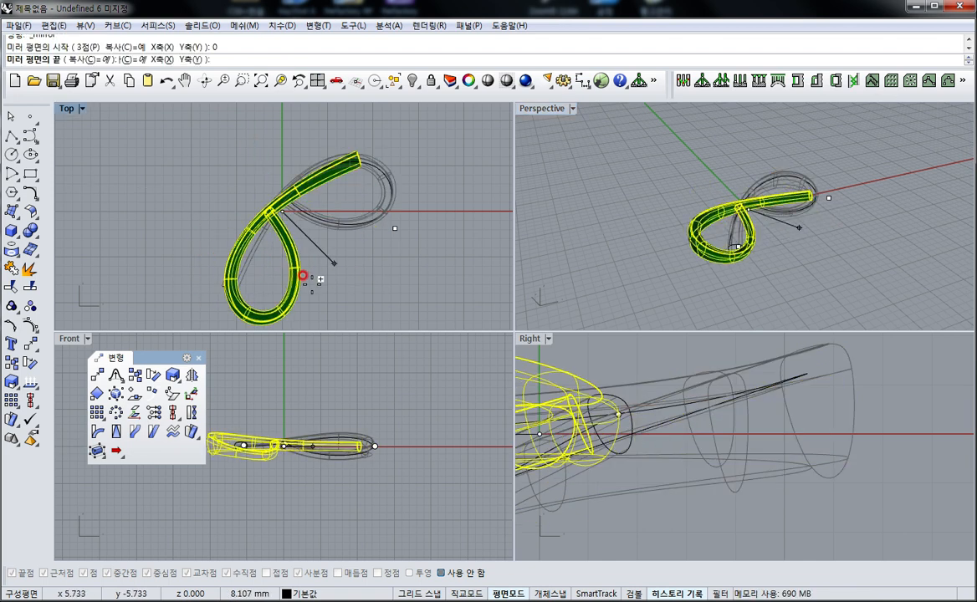
left_click(302, 287, "shift")
left_click(273, 302)
Fit the whole bow in all views and set the Perspective view to Rendered display
right_click_drag(799, 234, 733, 270)
middle_click(762, 197)
right_click_drag(762, 199, 585, 135)
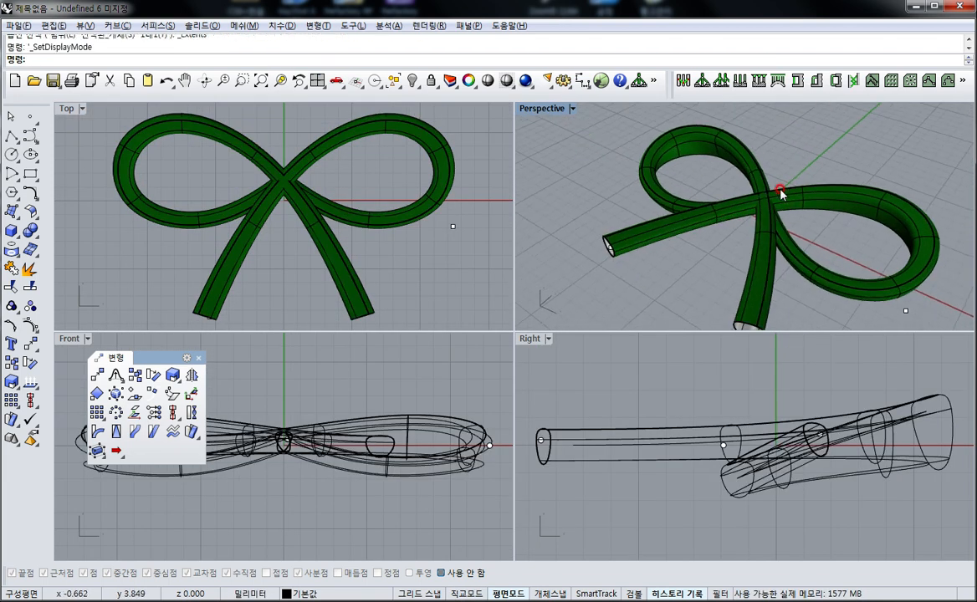
key("ctrl+alt+r")
right_click_drag(683, 229, 841, 283)
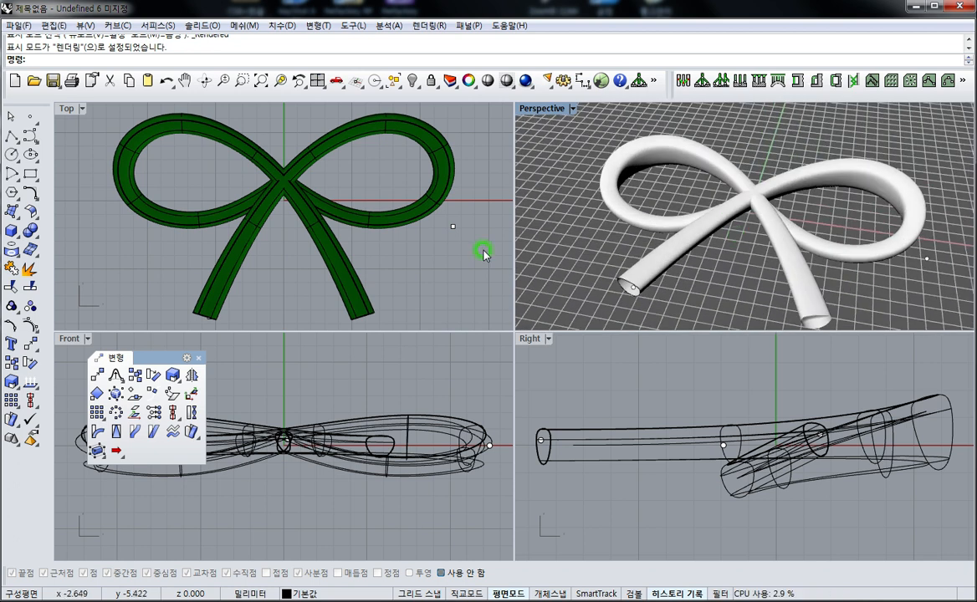
Show the original ribbon's control points and scale the ring at the loop's lower bend in one direction in the Top view
left_click(424, 218)
key("F10")
scroll(398, 202, "up", 4)
left_click_drag(306, 174, 368, 270)
type("w")
key("Return")
left_click(361, 192)
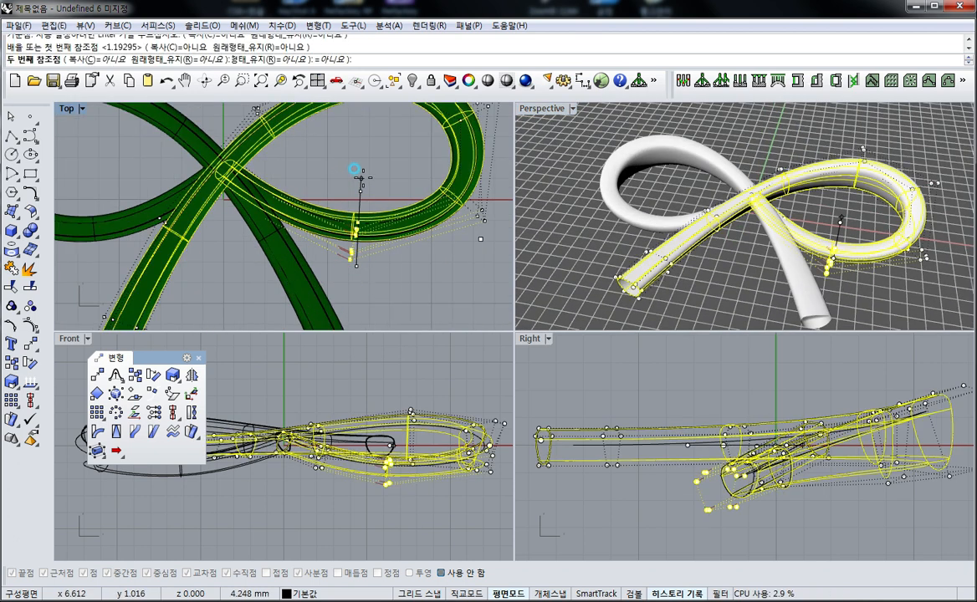
left_click(365, 179)
Lower the pairs of control points at the original loop's outer bend and upper bend in the Perspective view
right_click_drag(789, 237, 820, 140)
left_click_drag(820, 143, 836, 189)
right_click_drag(881, 186, 868, 257)
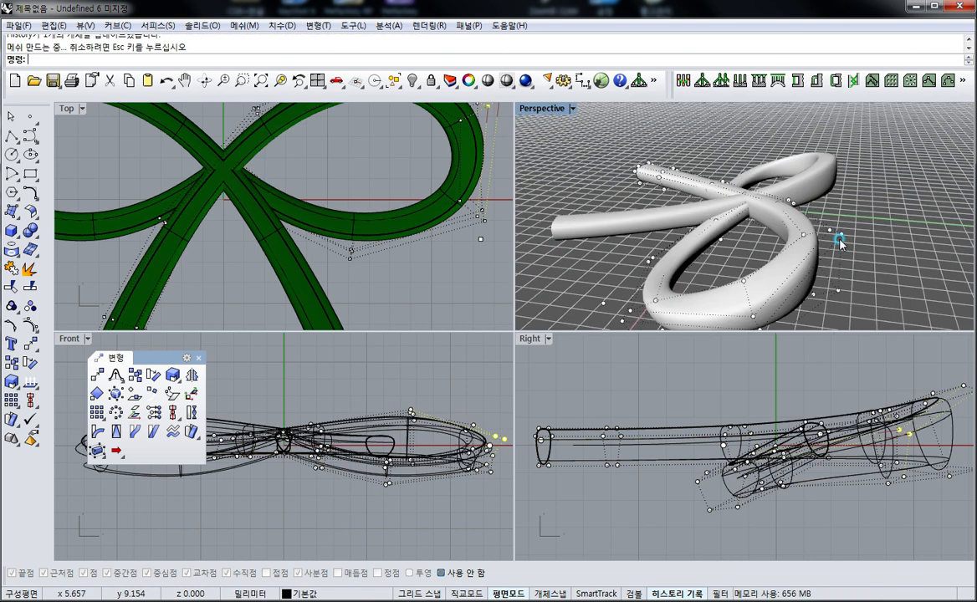
left_click_drag(823, 220, 832, 245)
right_click_drag(716, 256, 817, 252)
Maximize the Perspective view and inspect the bow's loops, crossing and open tail ends from several angles
left_click(545, 110)
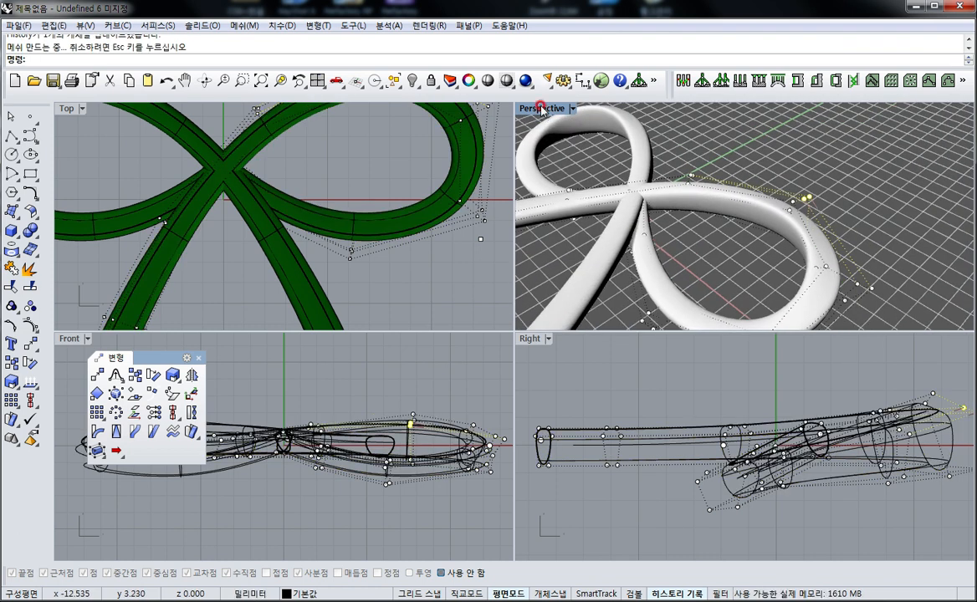
double_click(545, 109)
right_click_drag(424, 269, 343, 356)
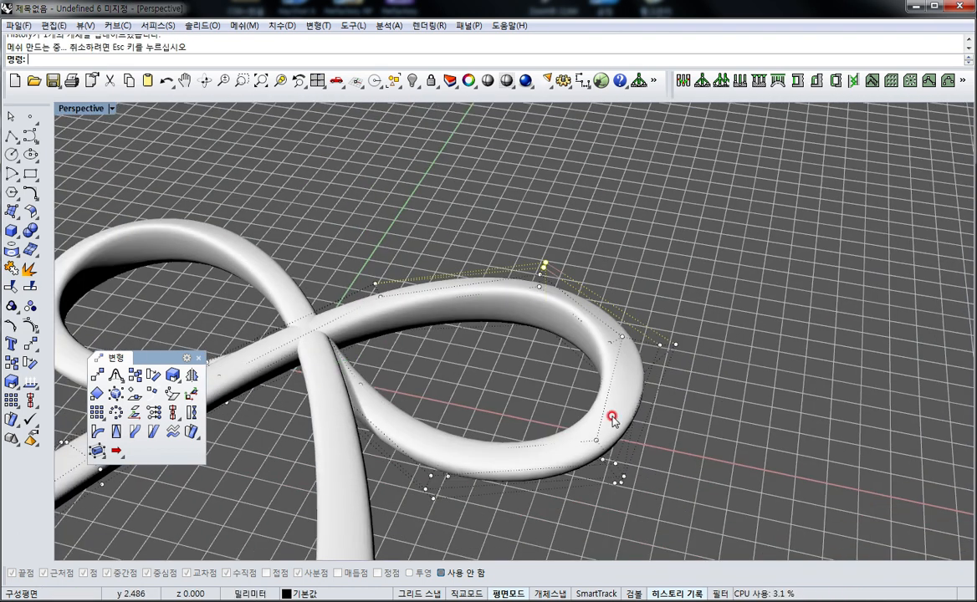
right_click_drag(539, 414, 672, 293)
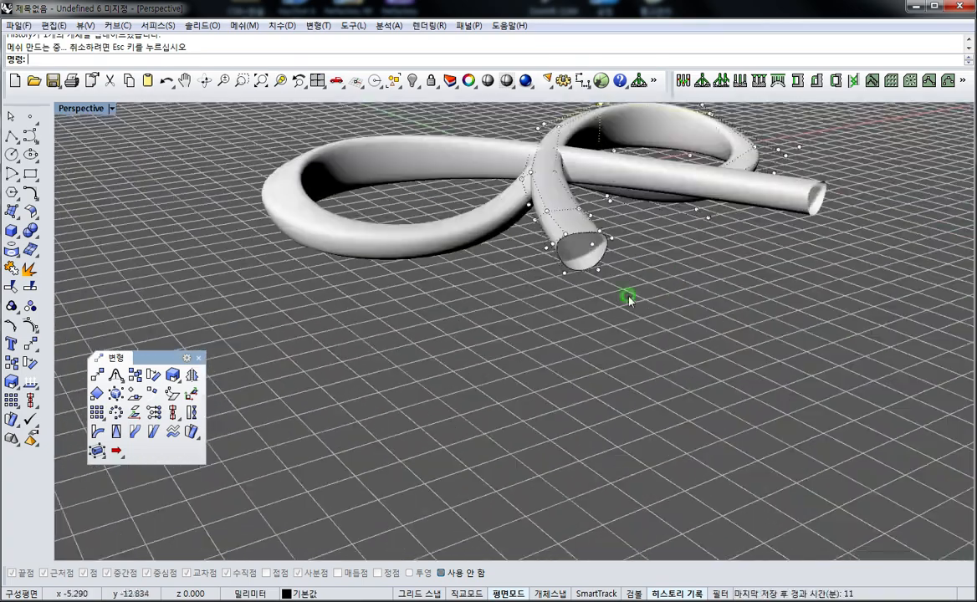
right_click_drag(557, 226, 519, 297)
Try capping the original ribbon's open ends with Cap, and undo the cap
left_click(572, 267)
key("Return")
key("ctrl+z")
mouse_move(645, 216)
right_mouse_down()
mouse_move(604, 358)
mouse_move(642, 228)
right_mouse_up()
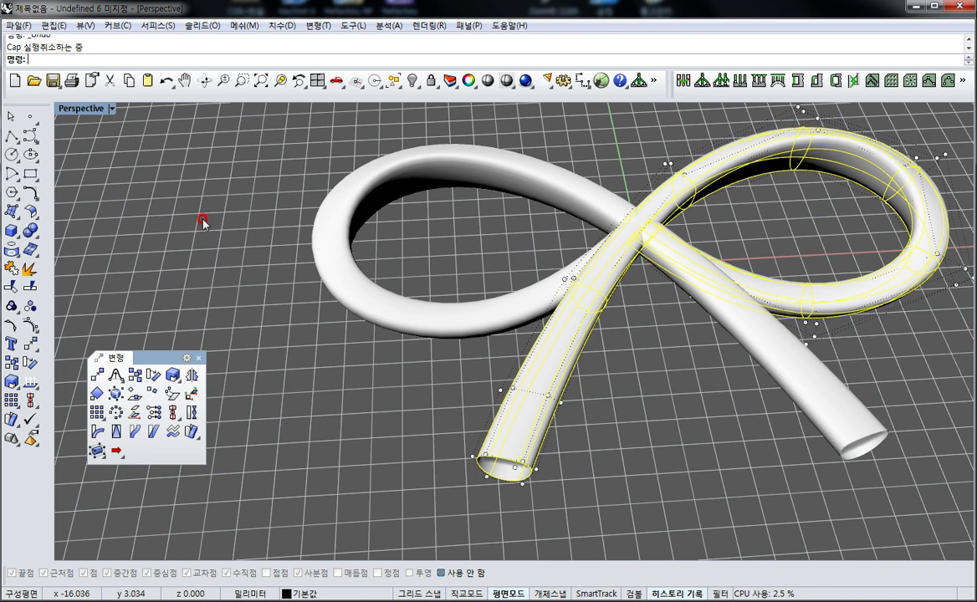
Cap the ribbon's planar openings again, try to turn on control points on the capped solid, and undo the cap
left_click(17, 211)
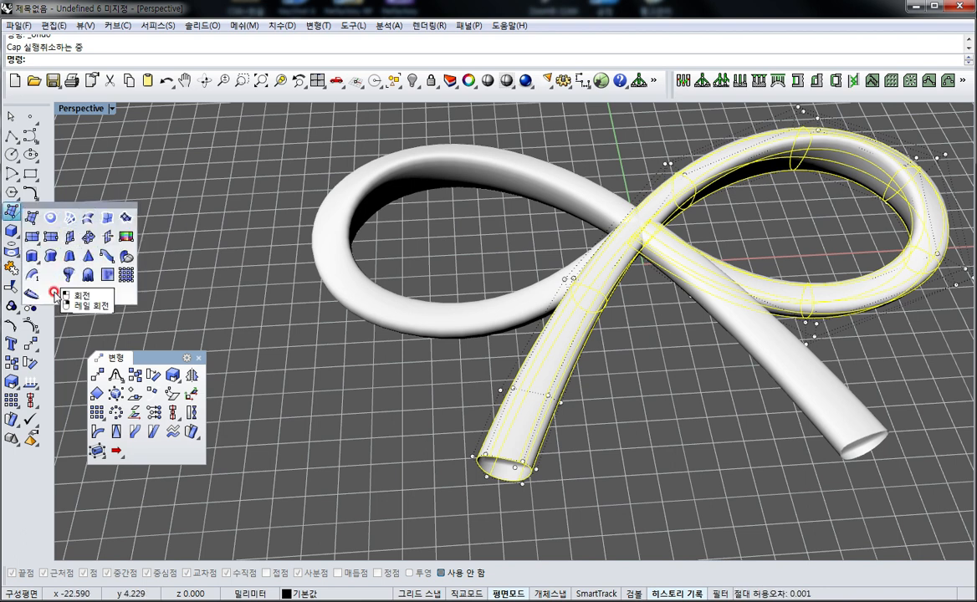
left_click(32, 234)
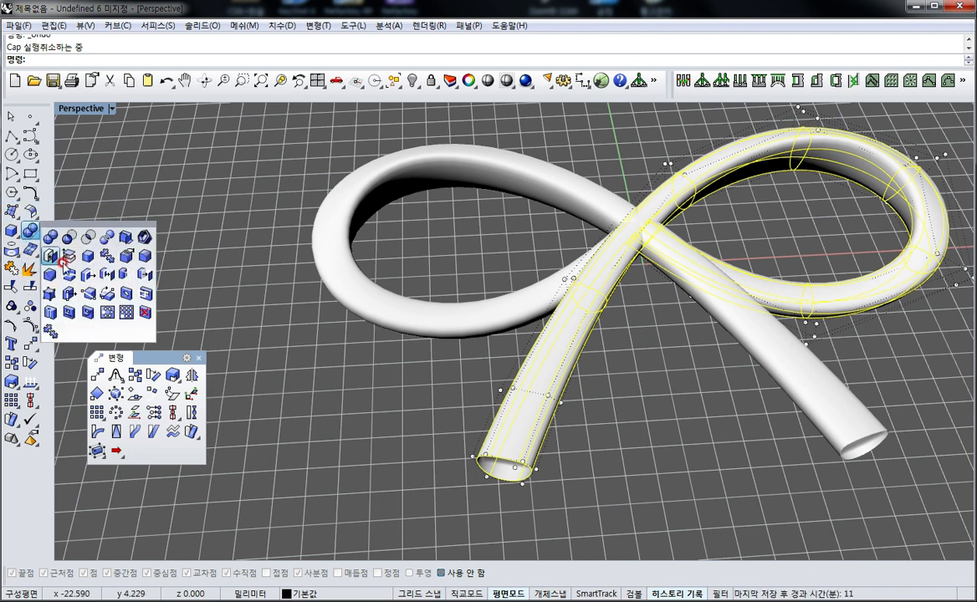
left_click(53, 256)
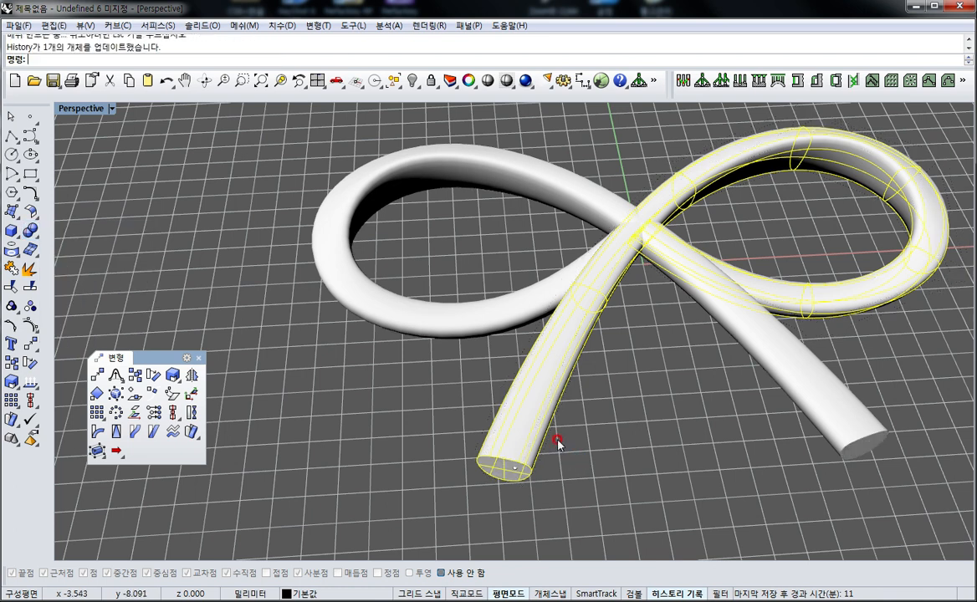
left_click(32, 325)
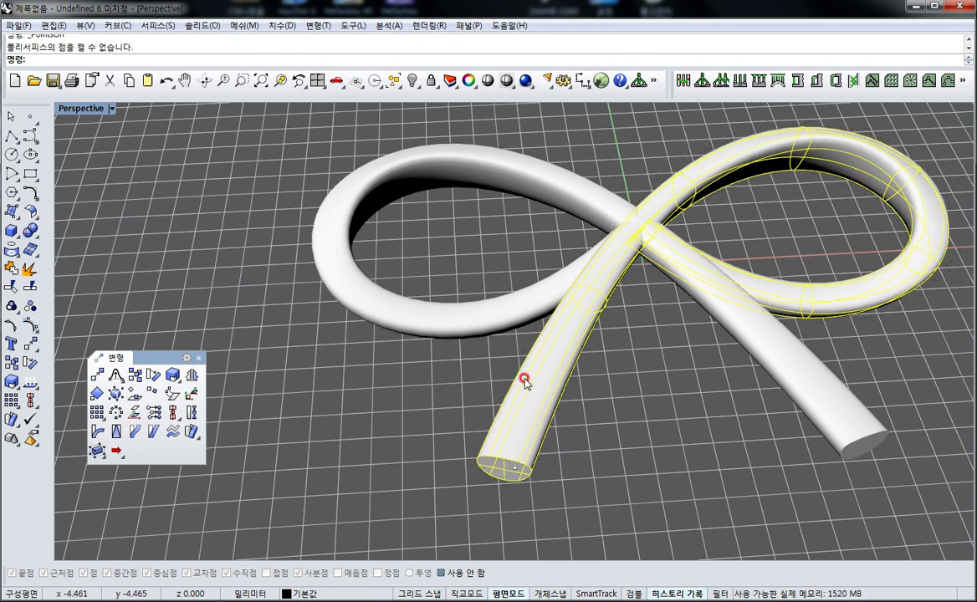
key("ctrl+z")
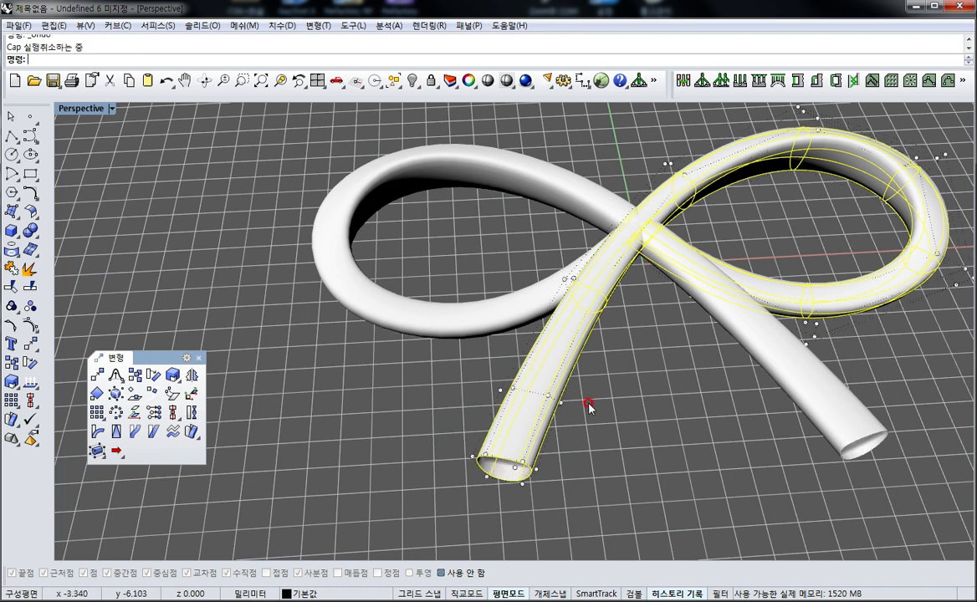
Detach the point-editing tools as a floating palette and place it beside the transform palette
right_click_drag(575, 418, 327, 413)
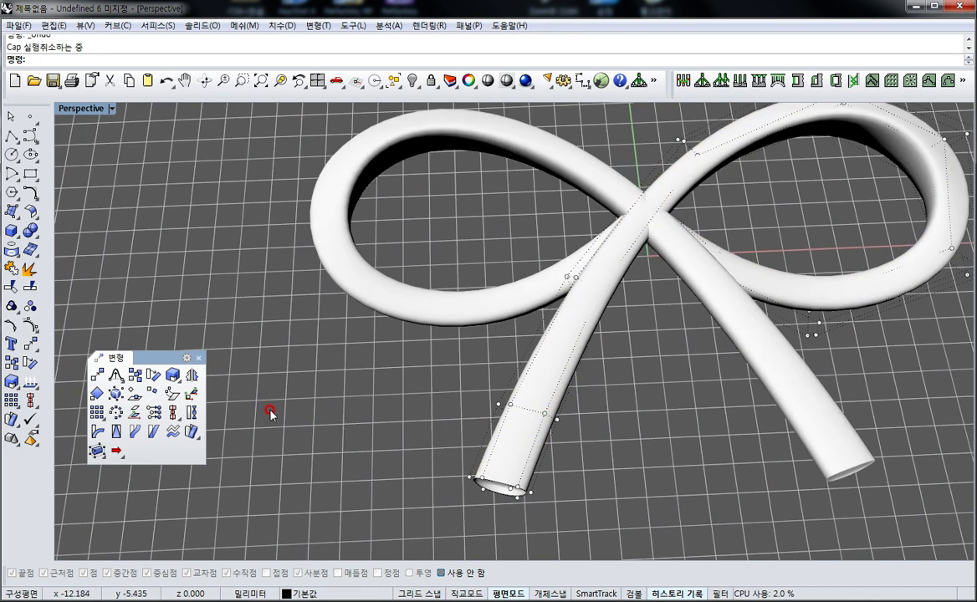
left_click(30, 327)
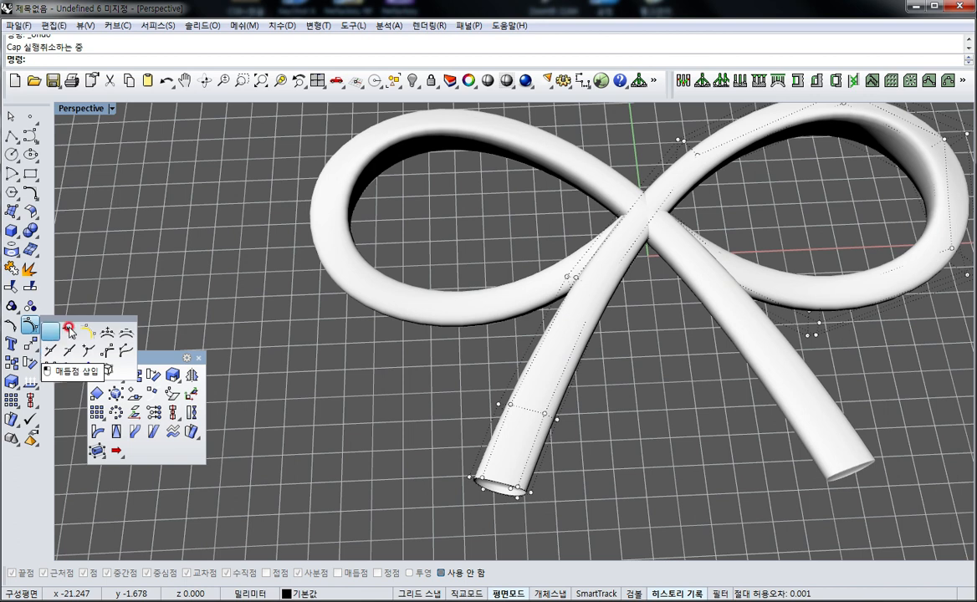
left_click(138, 328)
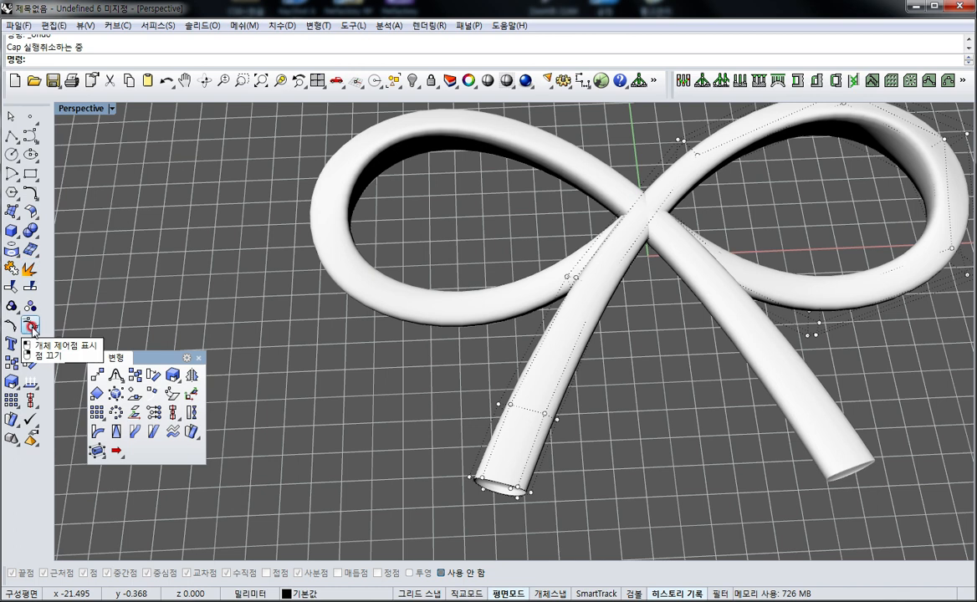
left_click(31, 326)
left_click_drag(96, 317, 112, 311)
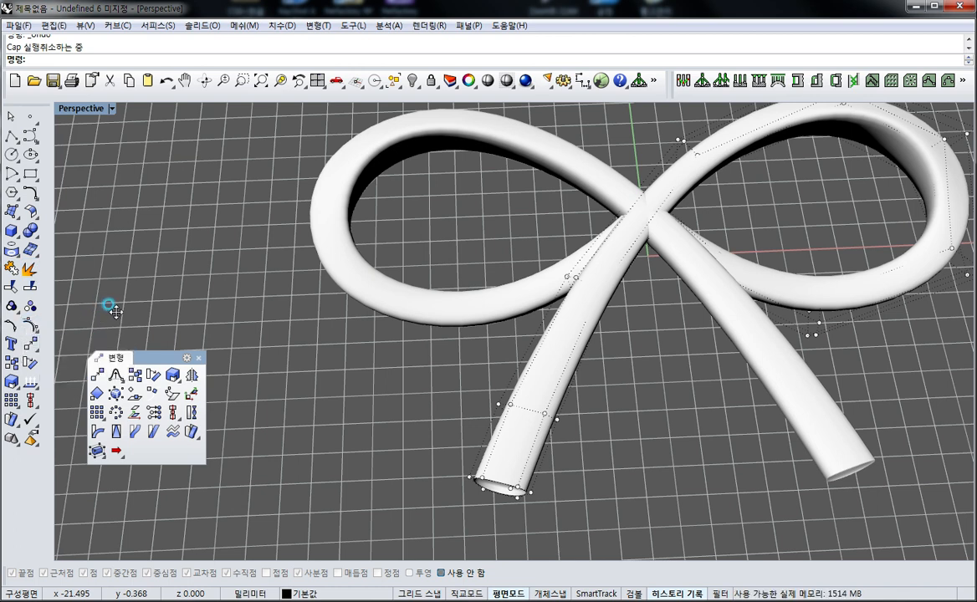
left_click_drag(270, 394, 245, 409)
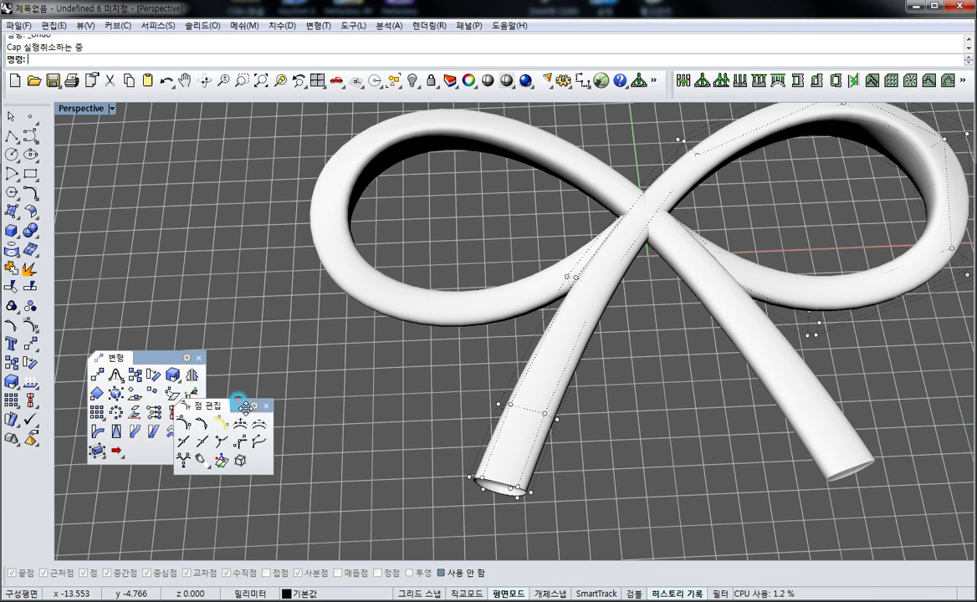
Insert a kink in the V direction across the original ribbon, just short of the tail's open end
left_click(221, 443)
scroll(515, 522, "up", 2)
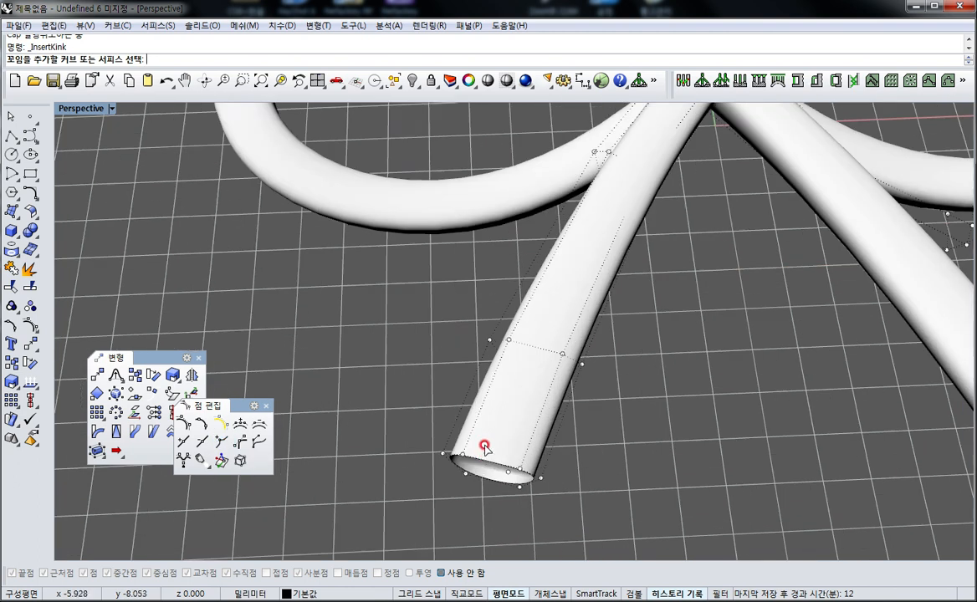
left_click(461, 450)
scroll(468, 444, "up", 3)
left_click(475, 447)
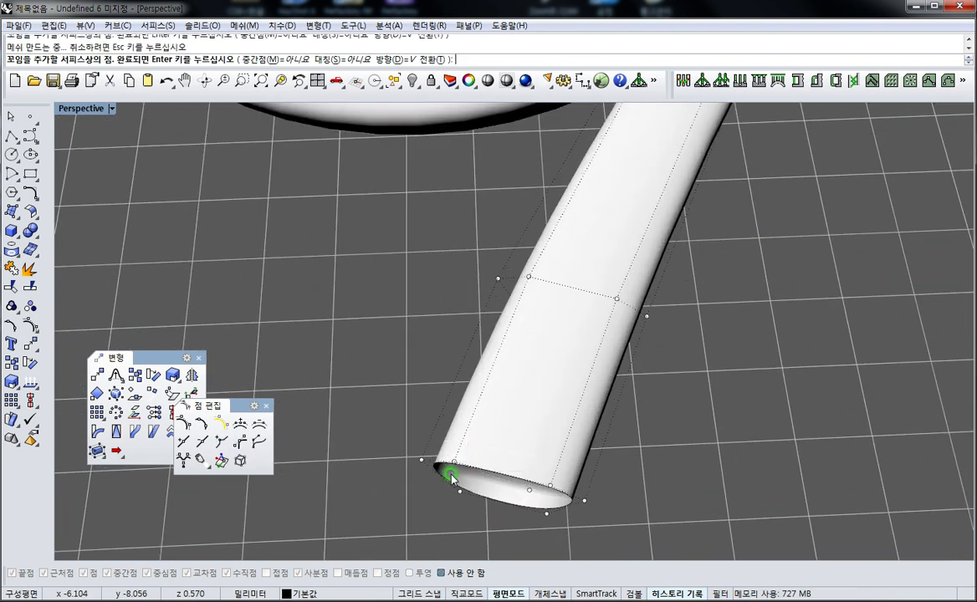
key("Return")
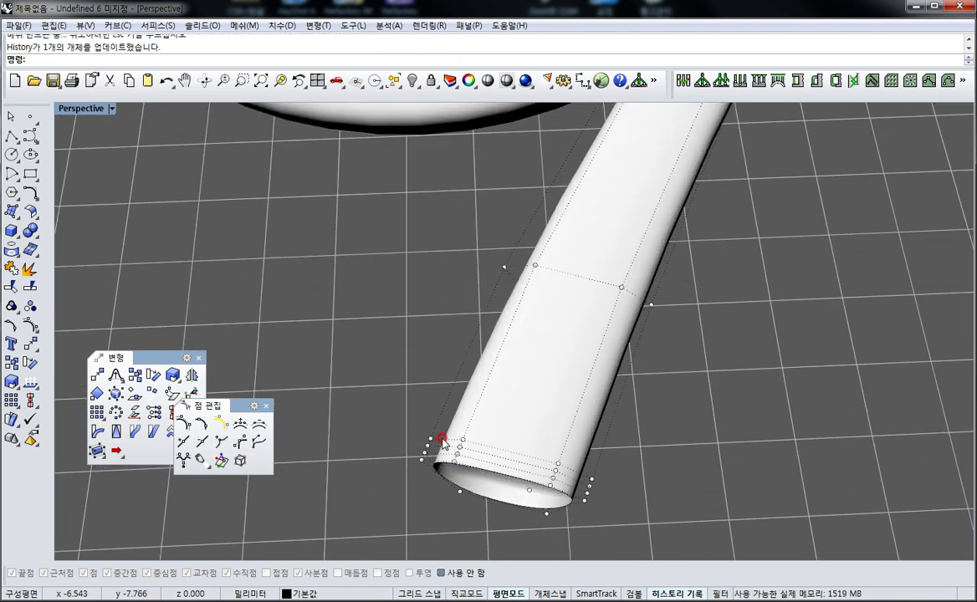
Try pulling a single side control point of the added rows outward from the tail, and undo the move
left_click(465, 439)
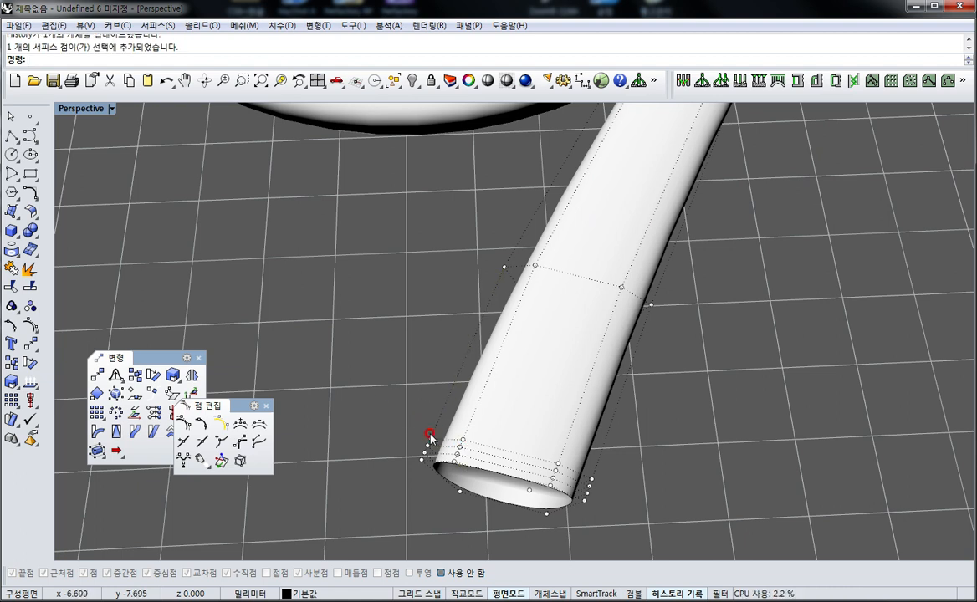
left_click_drag(430, 439, 358, 418)
scroll(409, 448, "up", 2)
scroll(393, 421, "up", 1)
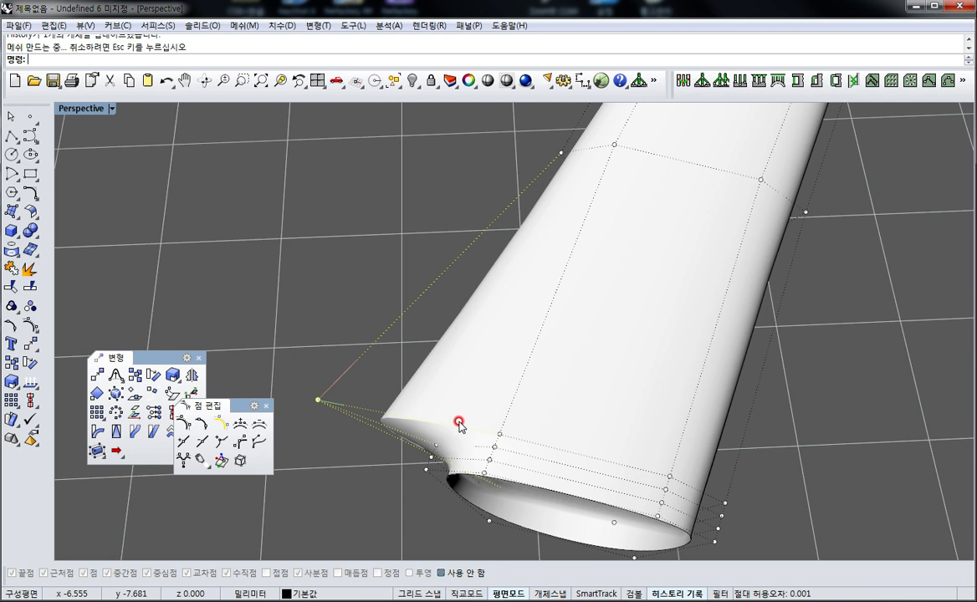
key("ctrl+z")
scroll(443, 479, "down", 3)
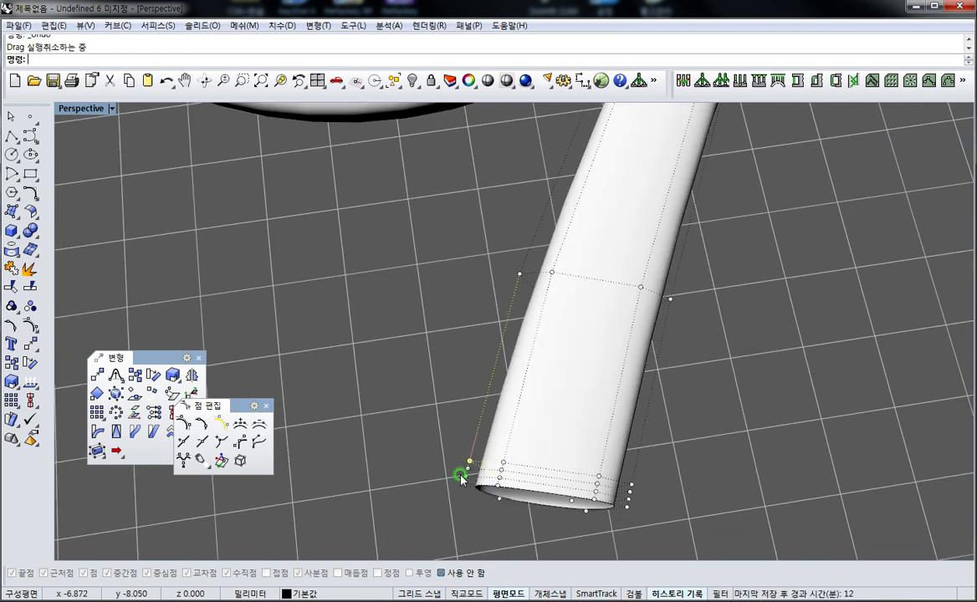
Try selecting the tail's end row of control points with the U-direction selection, and clear the selection
left_click(467, 483)
middle_click(444, 462)
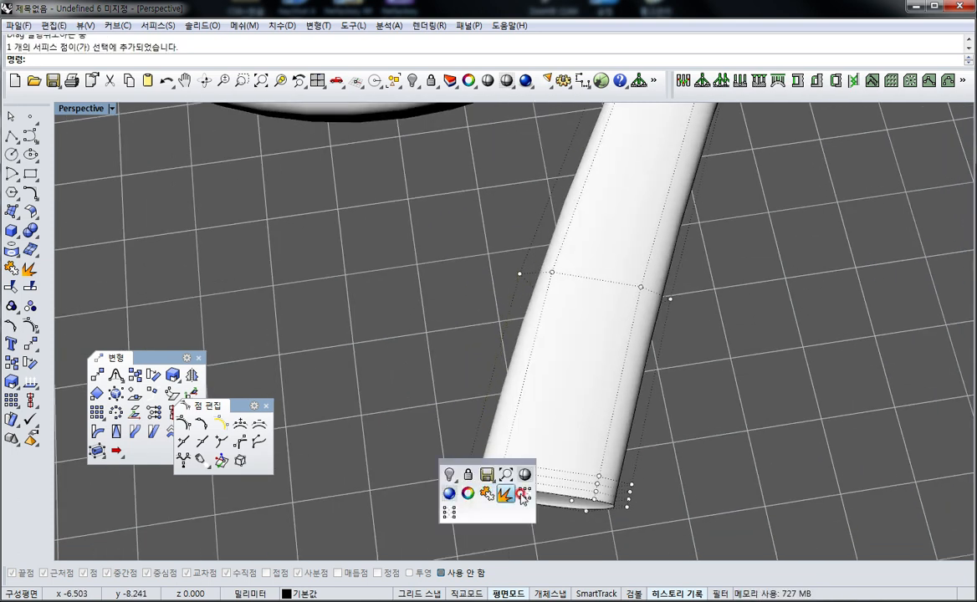
left_click(483, 459)
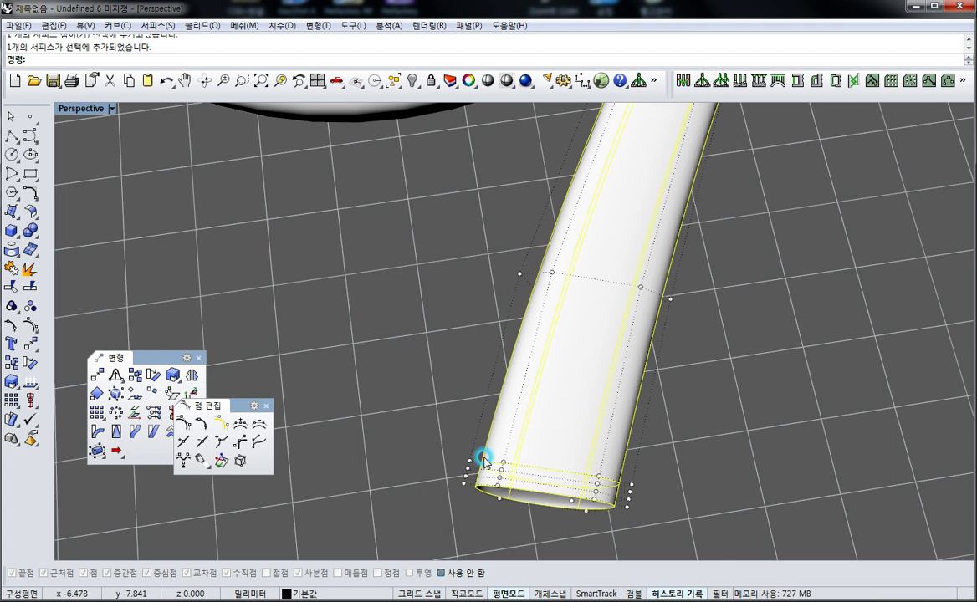
left_click_drag(448, 480, 472, 493)
middle_click(473, 493)
left_click(506, 504)
left_click(367, 243)
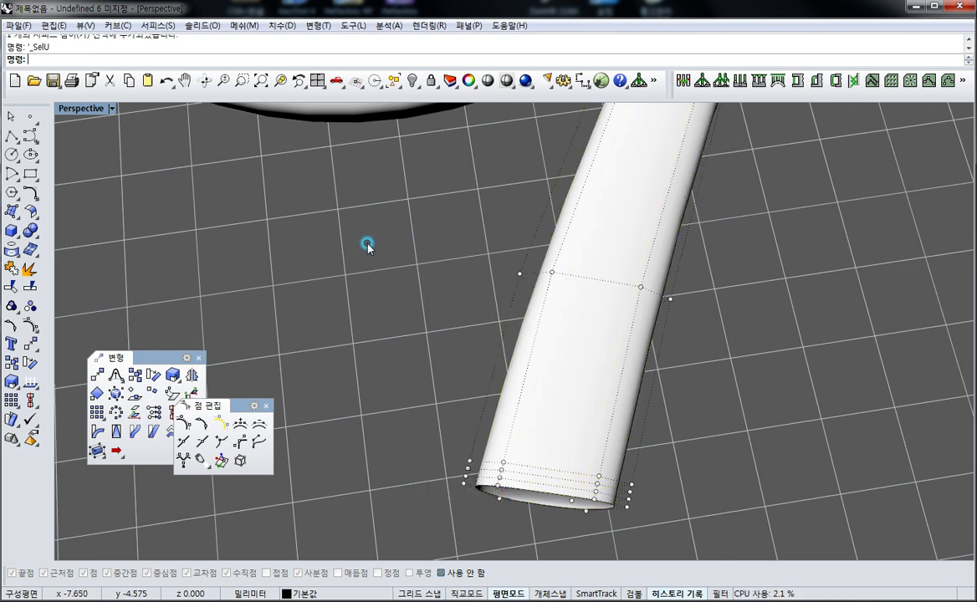
Detach the point-selection tools as a floating palette beside the ribbon tail
left_click(393, 86)
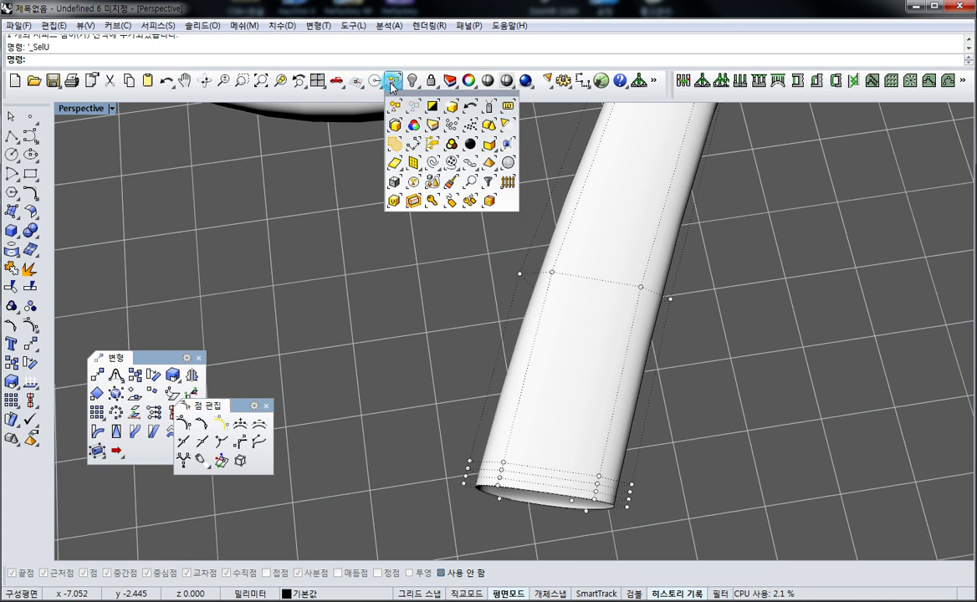
left_click(450, 163)
left_click_drag(493, 176, 410, 205)
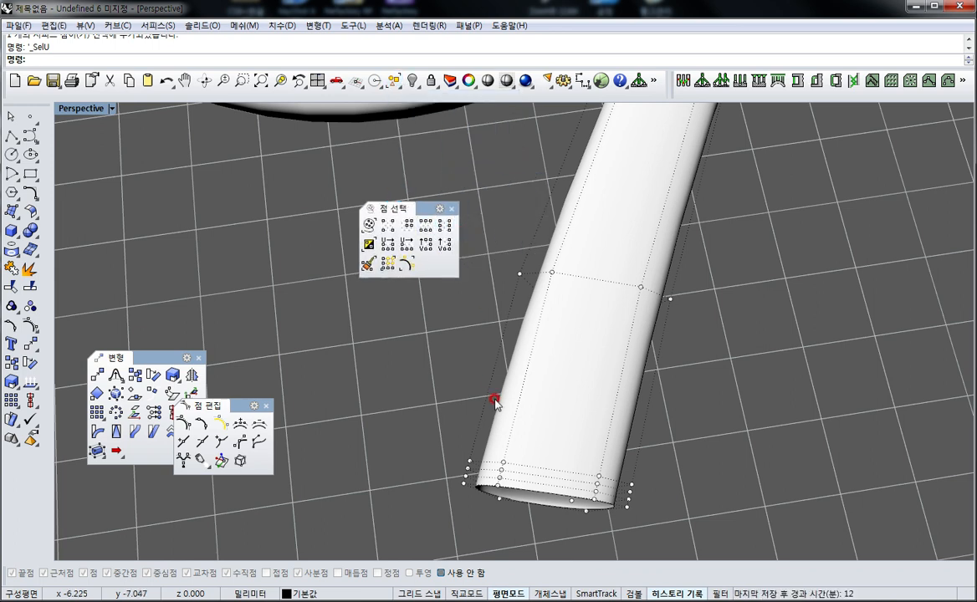
Select the outermost row of control points around the tail's open end in the V direction
left_click(460, 486)
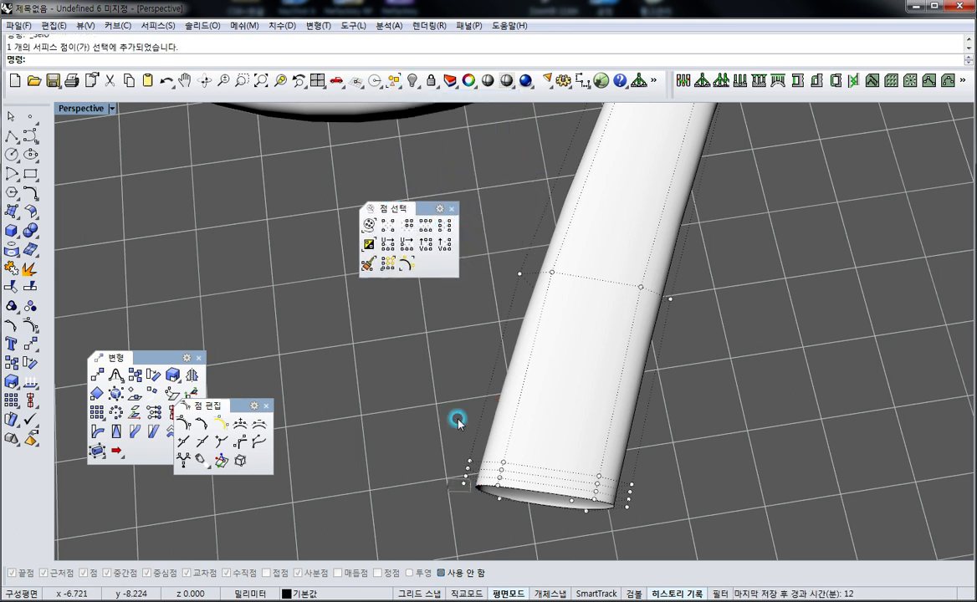
left_click(446, 226)
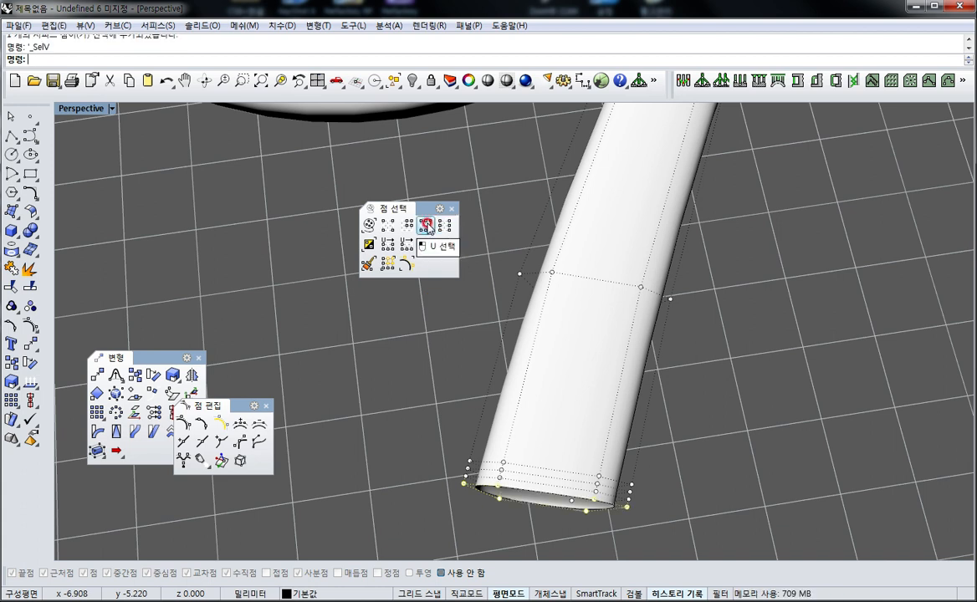
left_click(461, 483)
left_click(441, 226)
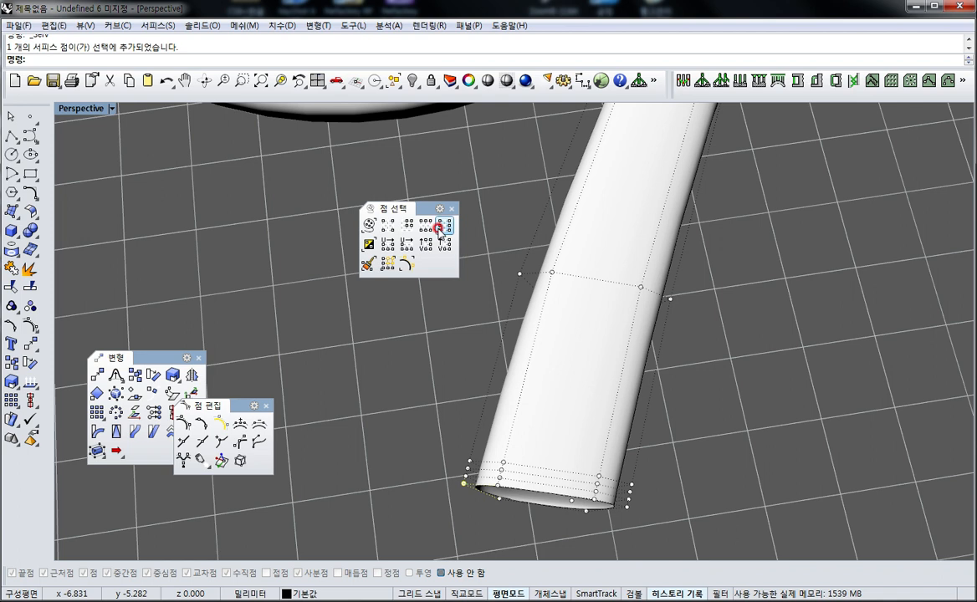
Collapse the selected end row with Set Points in X, Y and Z onto the quadrant point of the tail's end curve
right_click_drag(515, 494, 465, 398)
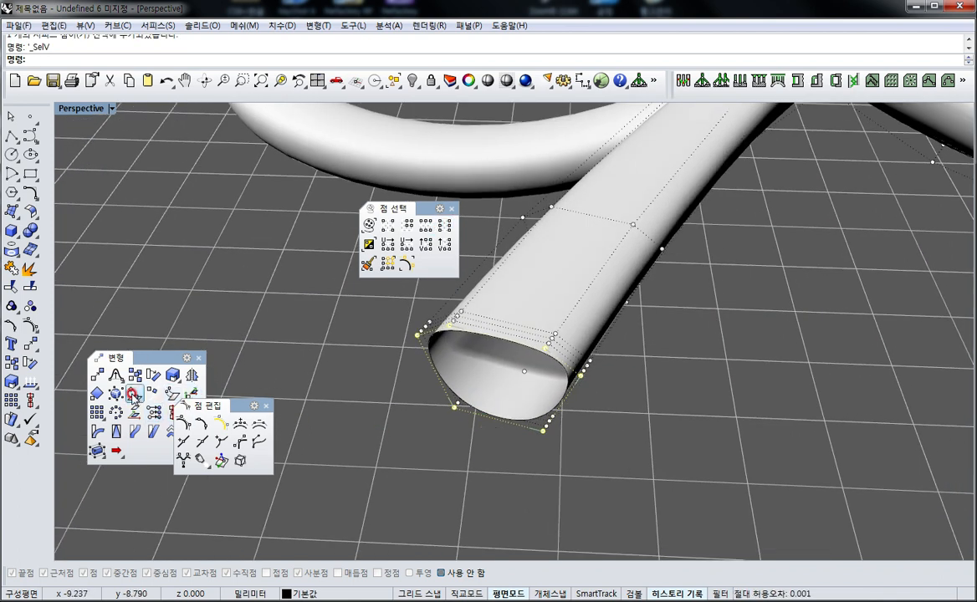
left_click_drag(209, 405, 211, 444)
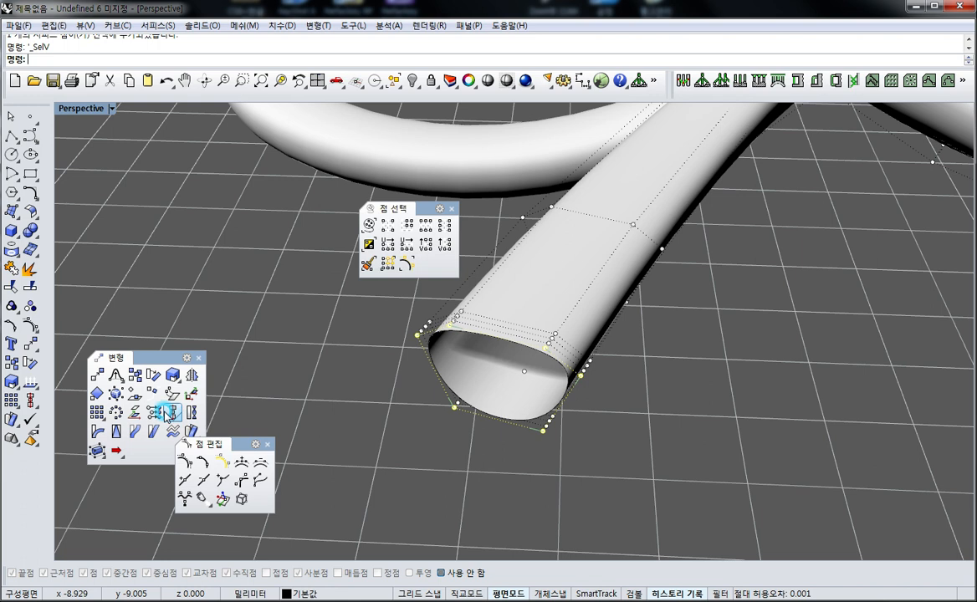
left_click(154, 413)
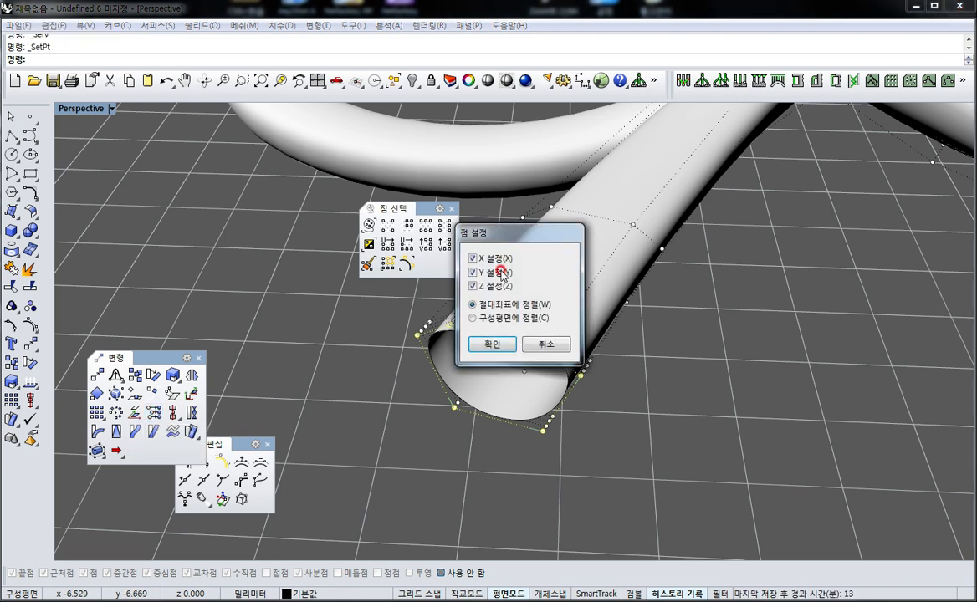
left_click(491, 342)
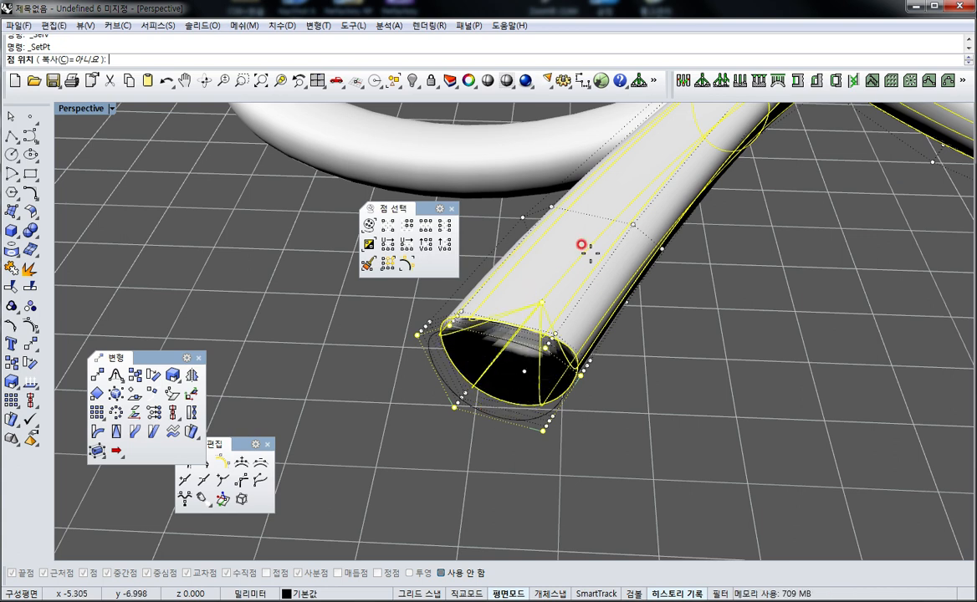
left_click(440, 573)
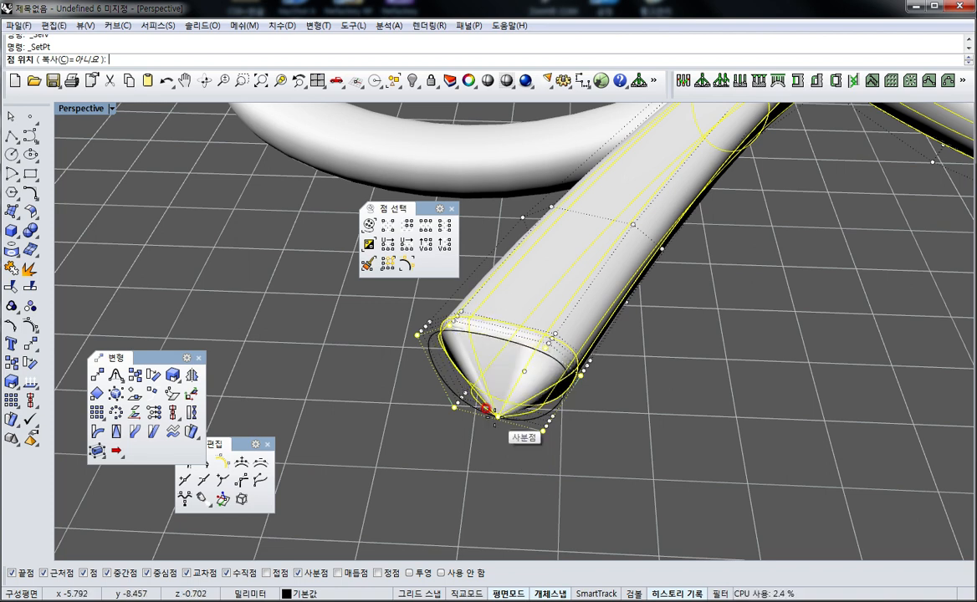
left_click(490, 411)
scroll(493, 420, "up", 2)
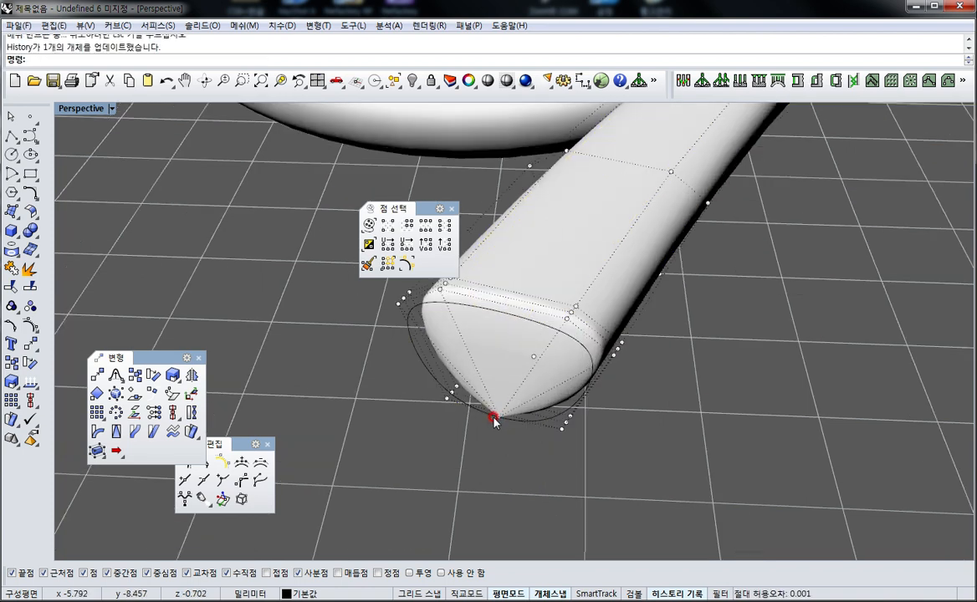
scroll(495, 420, "up", 2)
Move the collapsed tip points up to the middle of the tail's end and nudge them three times by 0.03 mm
left_click(497, 416)
left_click_drag(497, 415, 499, 312)
right_click_drag(567, 316, 584, 459)
key("alt+Right")
key("alt+Right")
key("alt+Right")
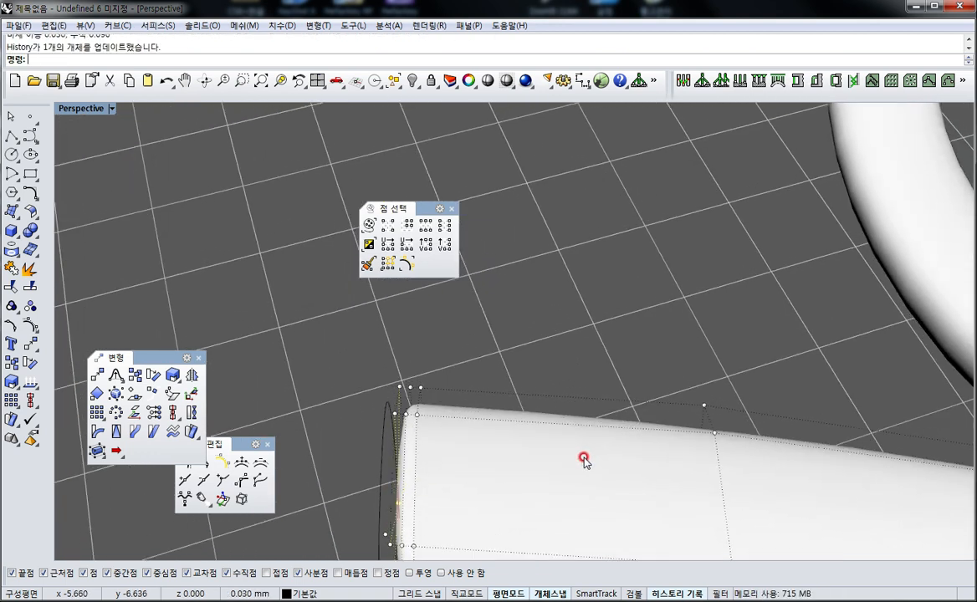
Select the two control-point rows next to the collapsed tip in the V direction
scroll(475, 403, "down", 5)
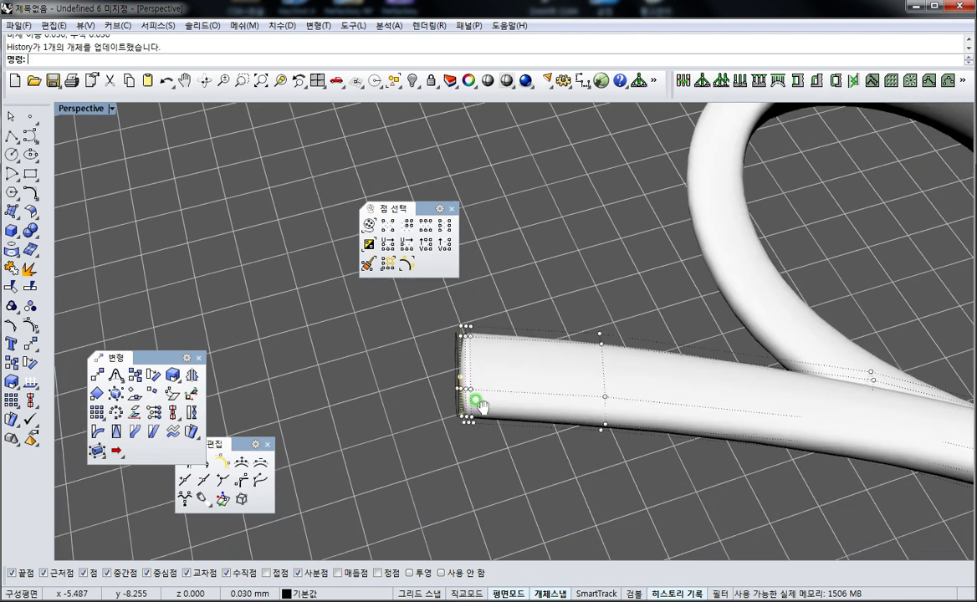
scroll(453, 363, "up", 5)
right_click_drag(451, 338, 559, 378, "shift")
left_click_drag(524, 306, 583, 359)
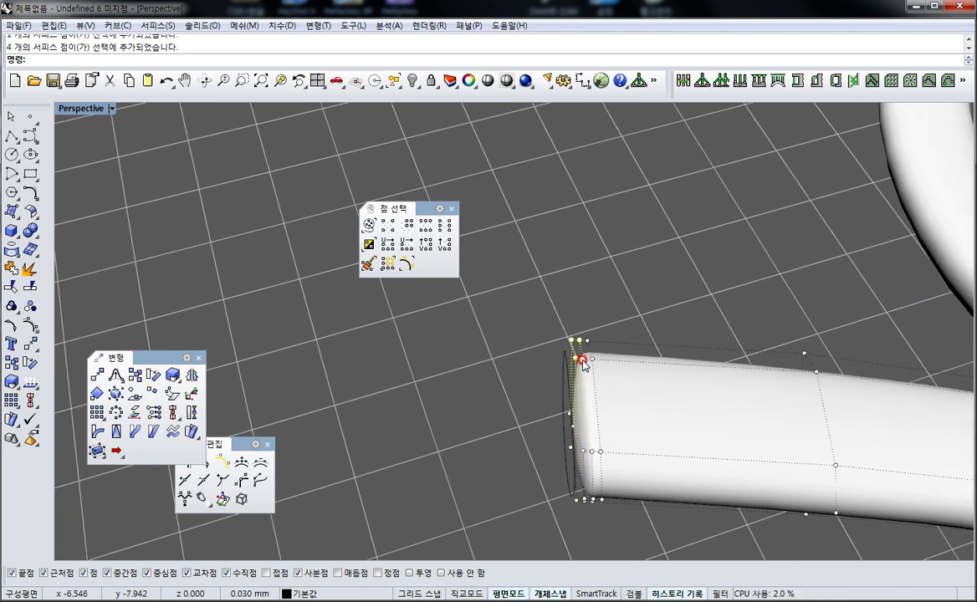
scroll(582, 360, "up", 6)
left_click(444, 225)
Scale the two selected rows down in 3D about the collapsed tip point to round off the tail's end
right_click_drag(582, 436, 552, 259, "shift")
right_click_drag(485, 409, 319, 447)
left_click(398, 253)
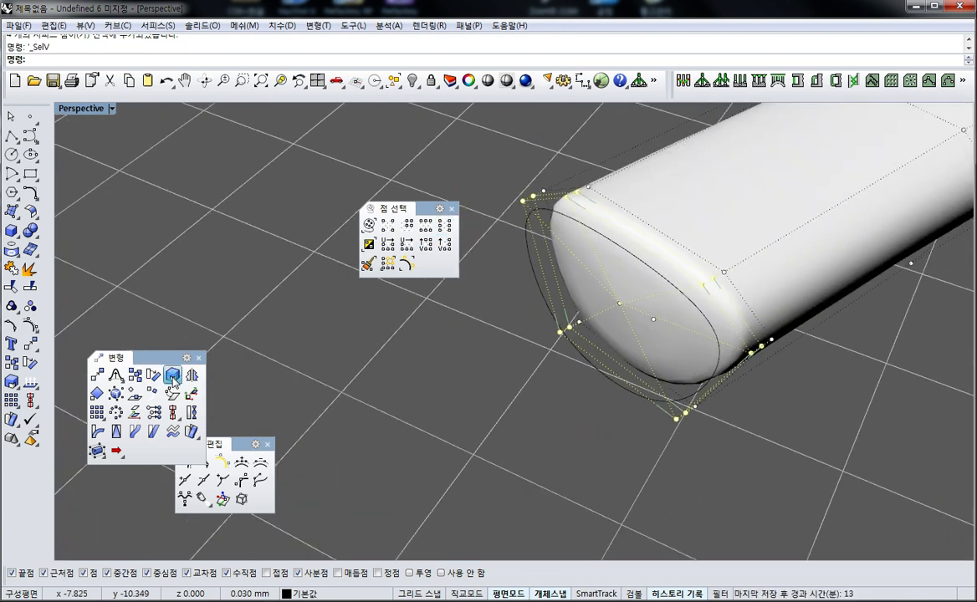
left_click(619, 303)
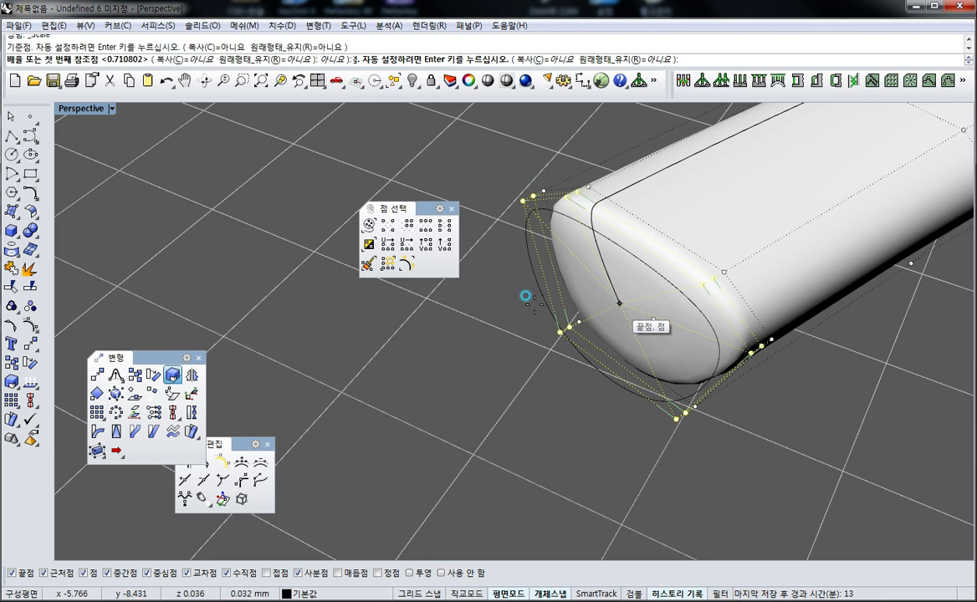
left_click(390, 327)
left_click(484, 323)
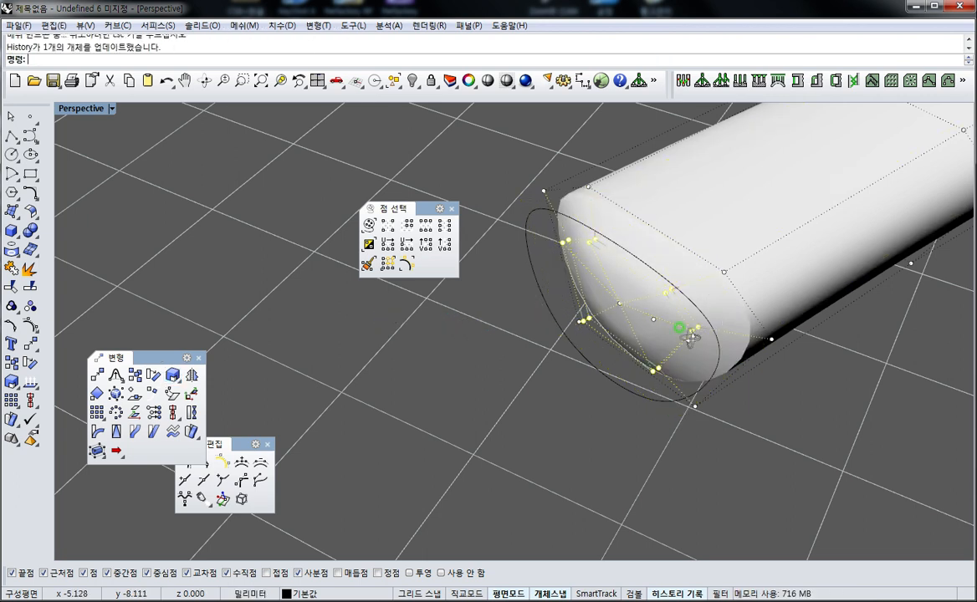
right_click_drag(719, 316, 561, 303)
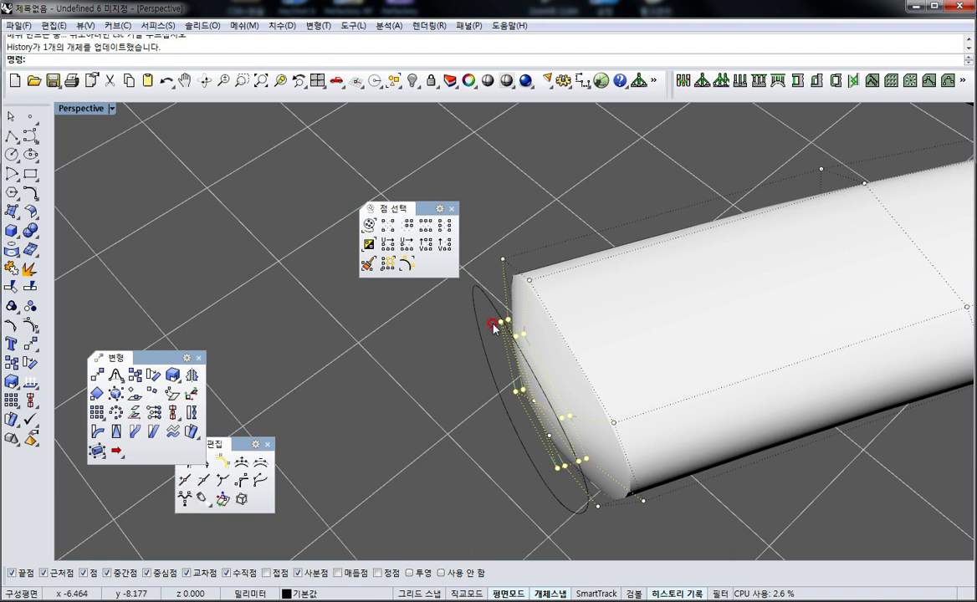
right_click_drag(574, 364, 633, 308)
Select the original ribbon surface near the bow's centre and switch the perspective view to wireframe display
scroll(634, 308, "down", 6)
right_click_drag(892, 375, 597, 395, "shift")
scroll(687, 391, "down", 5)
left_click(543, 450)
key("ctrl+alt+w")
scroll(545, 371, "up", 3)
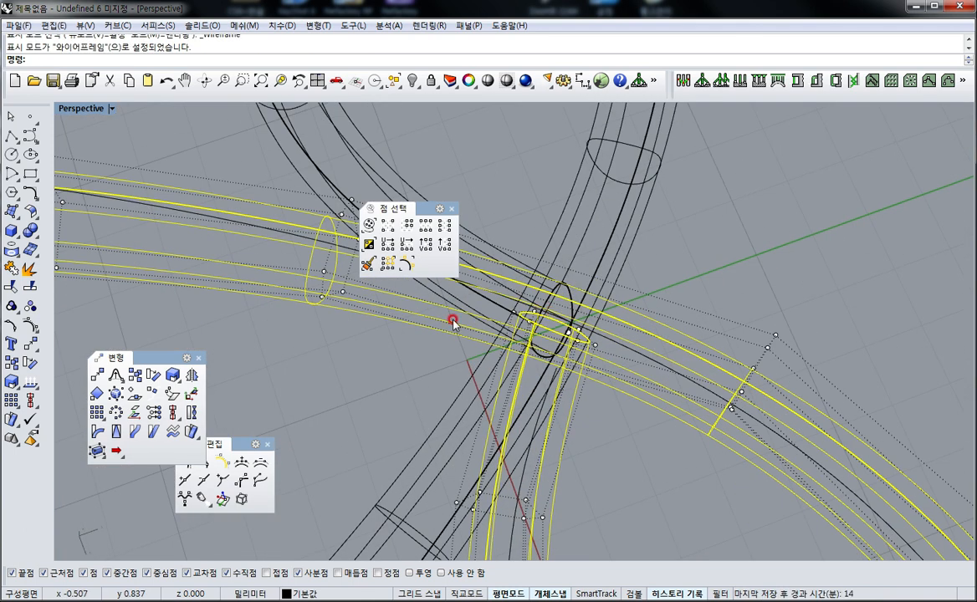
Insert two V-direction knots across the ribbon just inside its other open end at the bow's centre
left_click(181, 481)
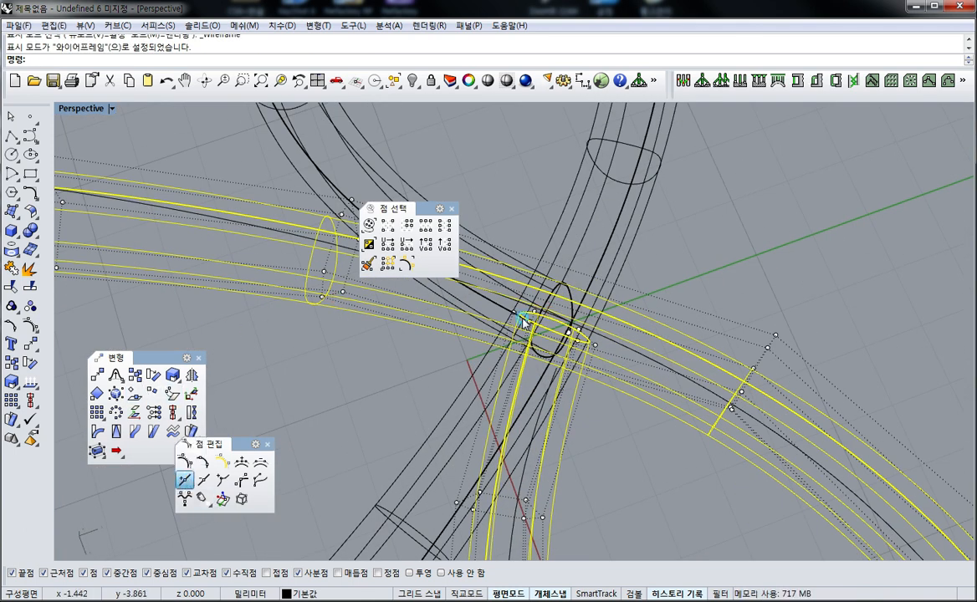
scroll(502, 327, "up", 5)
scroll(494, 320, "up", 2)
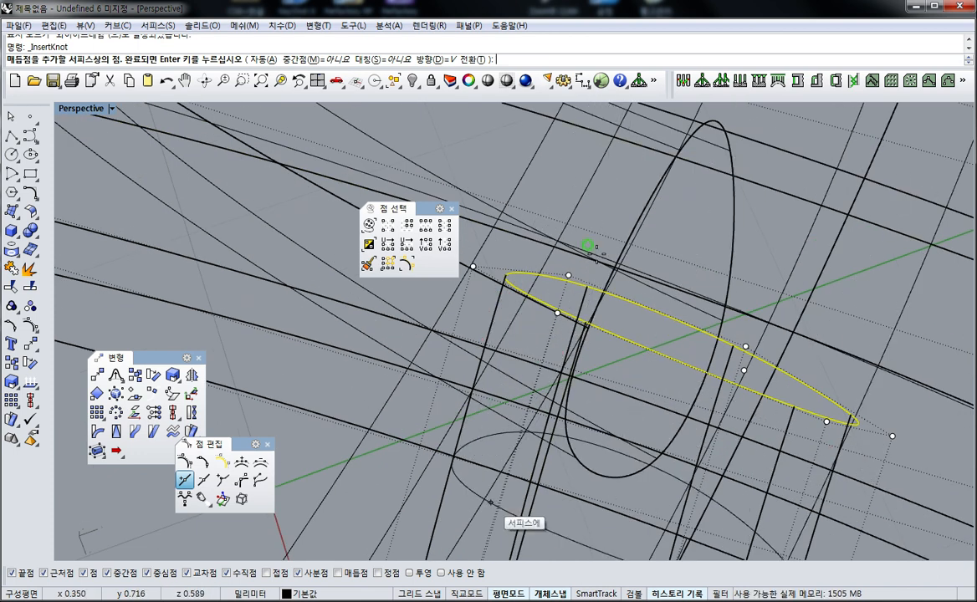
right_click_drag(575, 487, 585, 310)
scroll(581, 325, "down", 5)
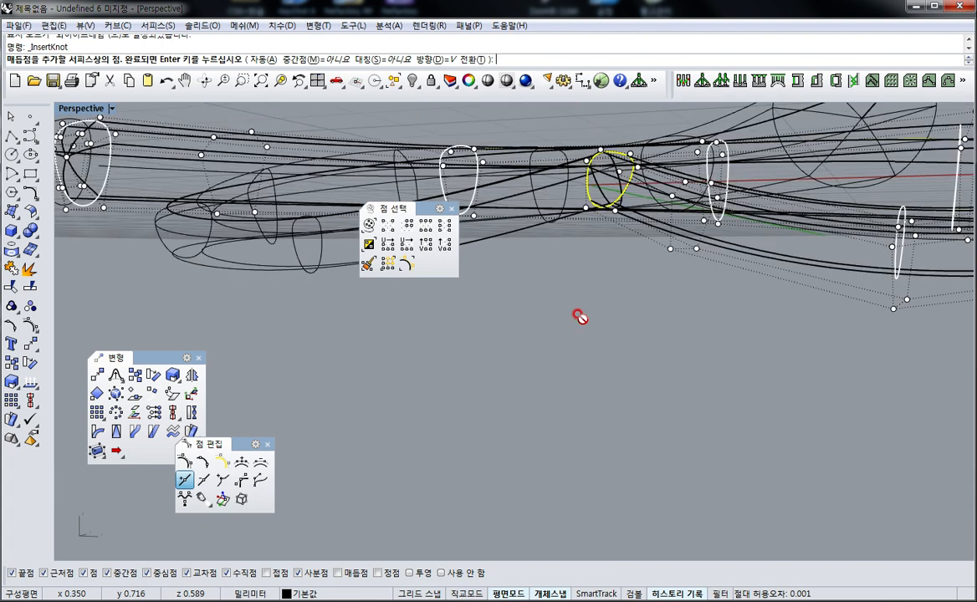
right_click_drag(631, 358, 601, 408)
scroll(600, 359, "up", 6)
scroll(588, 326, "up", 8)
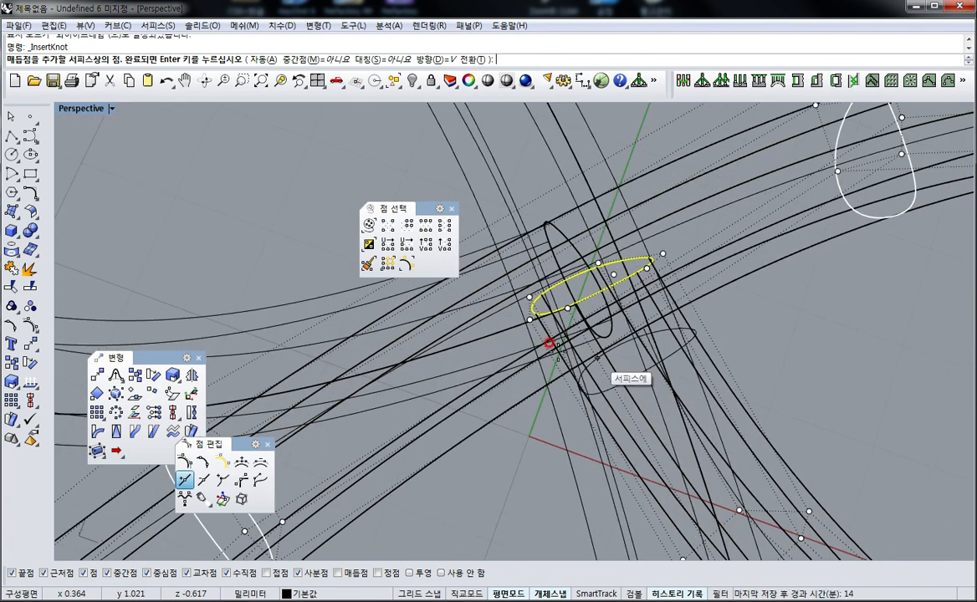
scroll(556, 345, "up", 3)
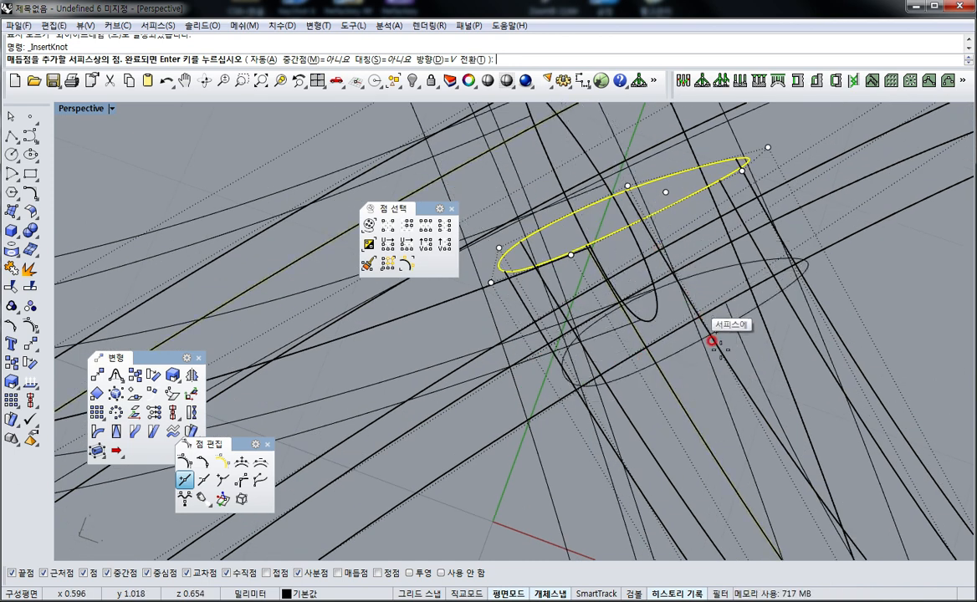
left_click(704, 332)
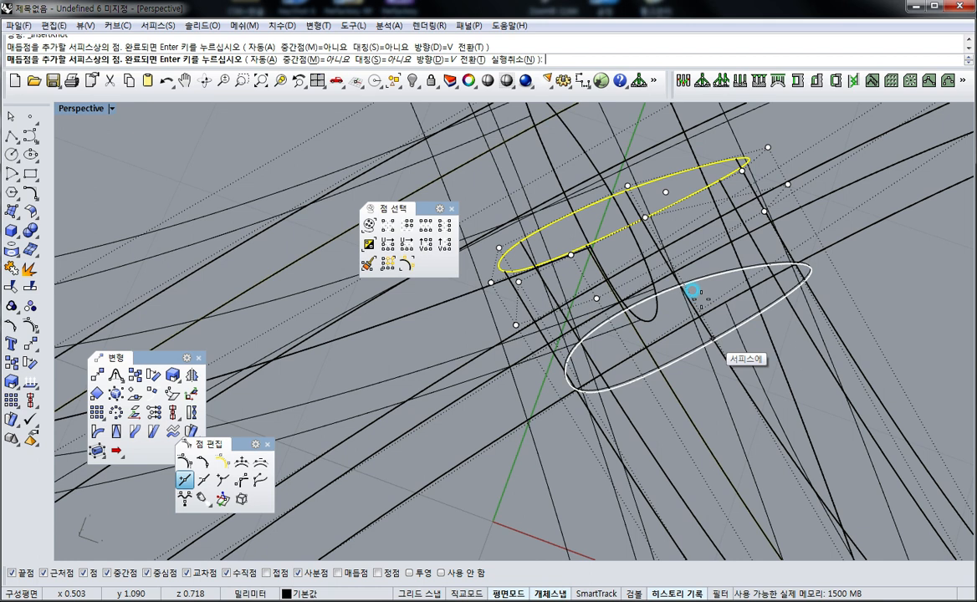
left_click(724, 361)
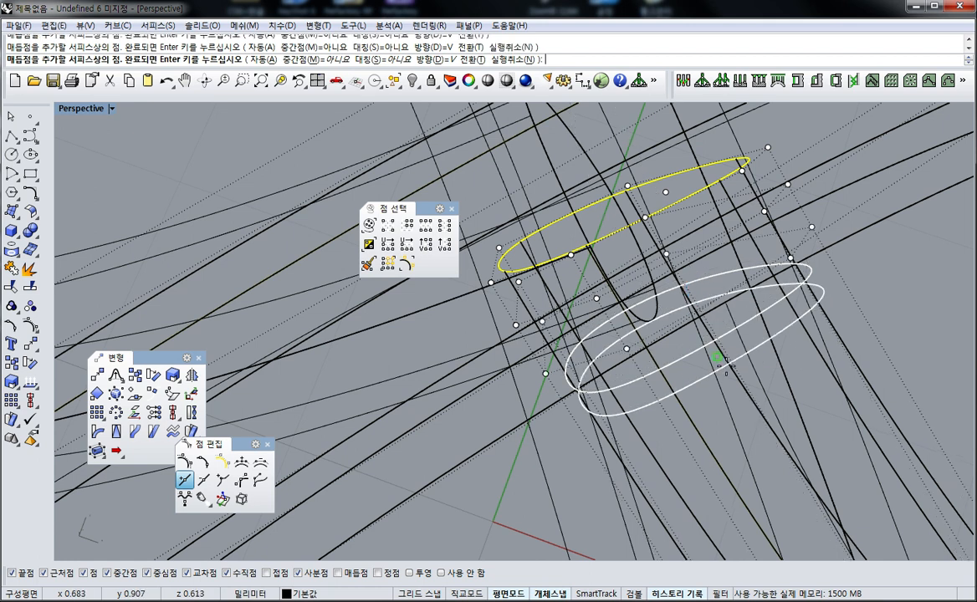
key("Return")
Select the control-point rows around the ribbon's central open end and hide all other control points
right_click_drag(761, 395, 822, 363)
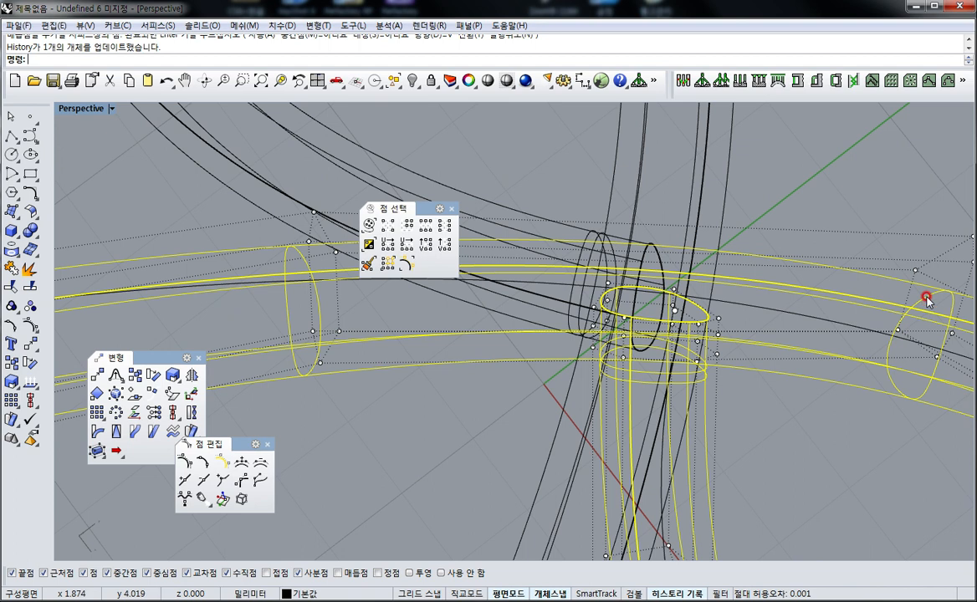
right_click_drag(639, 339, 653, 291)
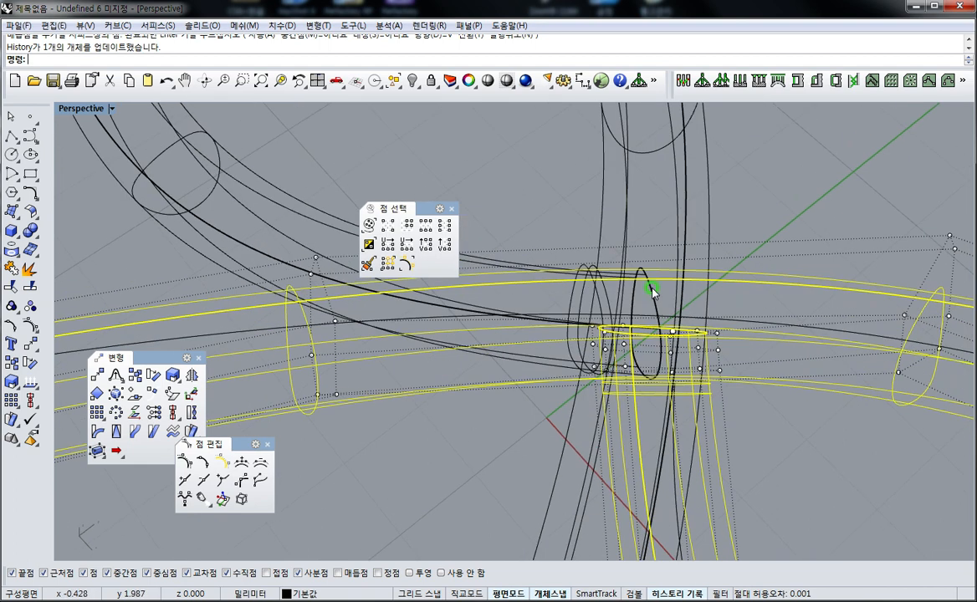
left_click_drag(535, 193, 728, 365)
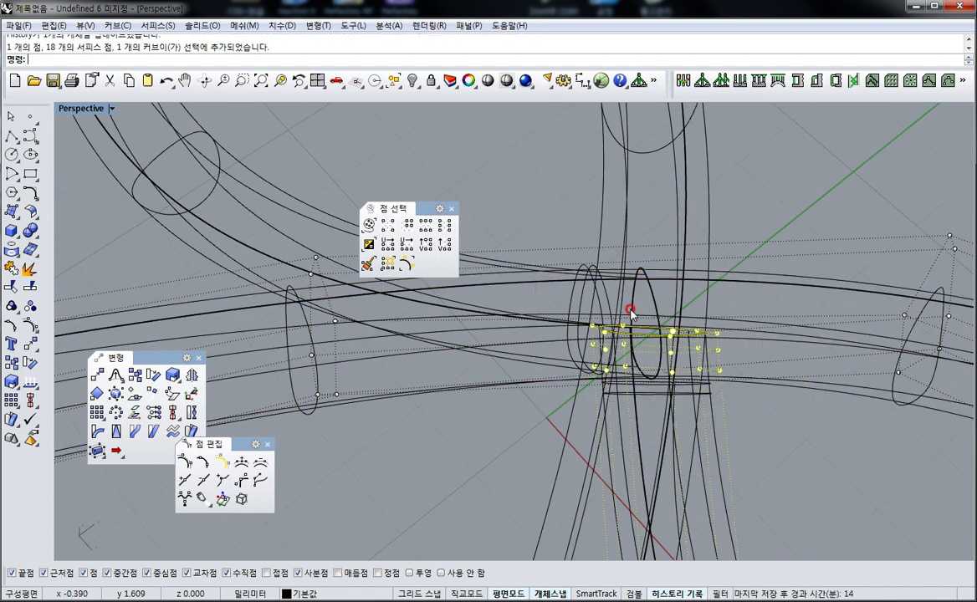
left_click(408, 84)
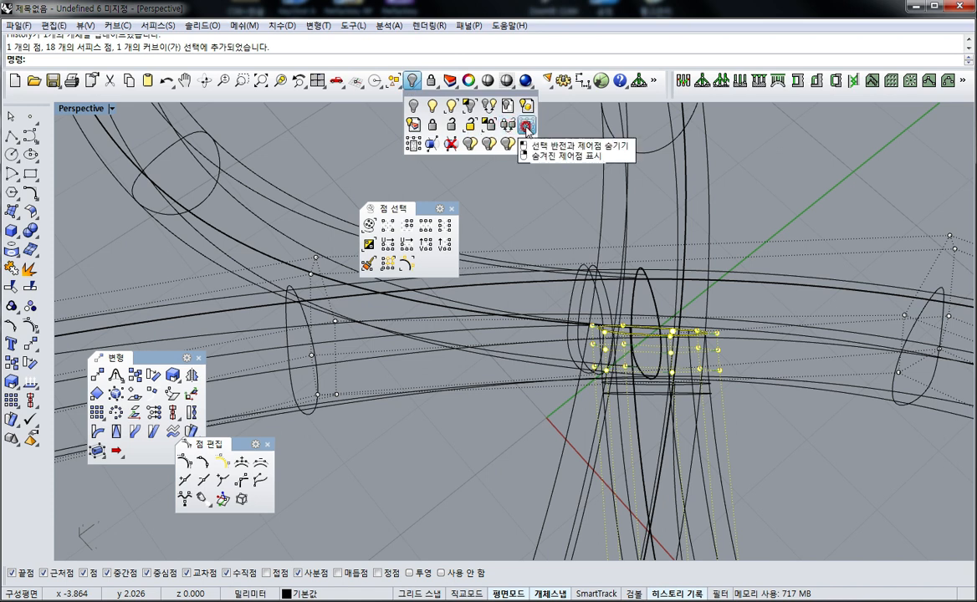
left_click(527, 127)
Select the outermost V-direction ring of control points around the ribbon's open end at the bow's centre
right_click_drag(650, 360, 603, 240)
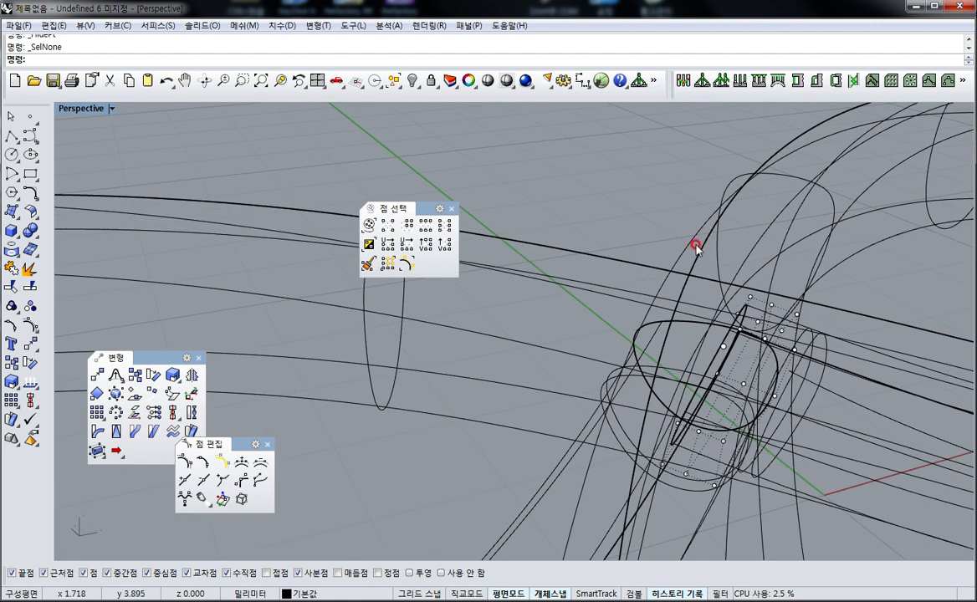
scroll(753, 299, "up", 2)
left_click(749, 301)
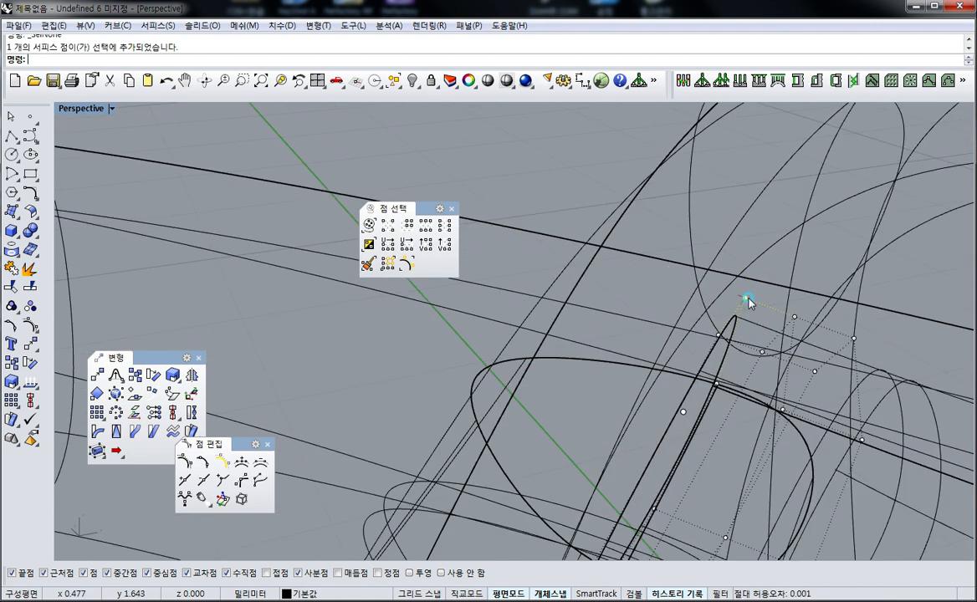
left_click(429, 225)
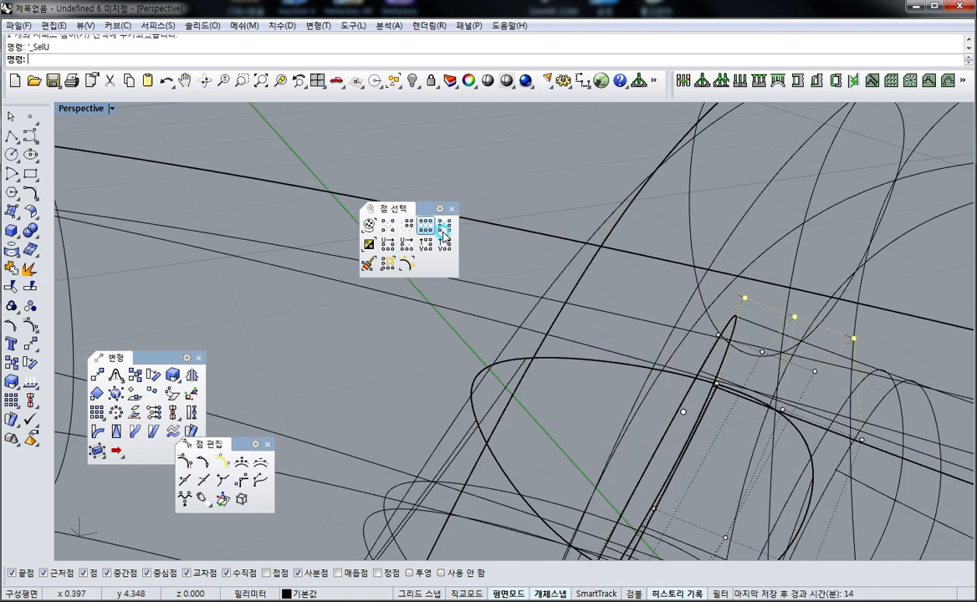
left_click(744, 299)
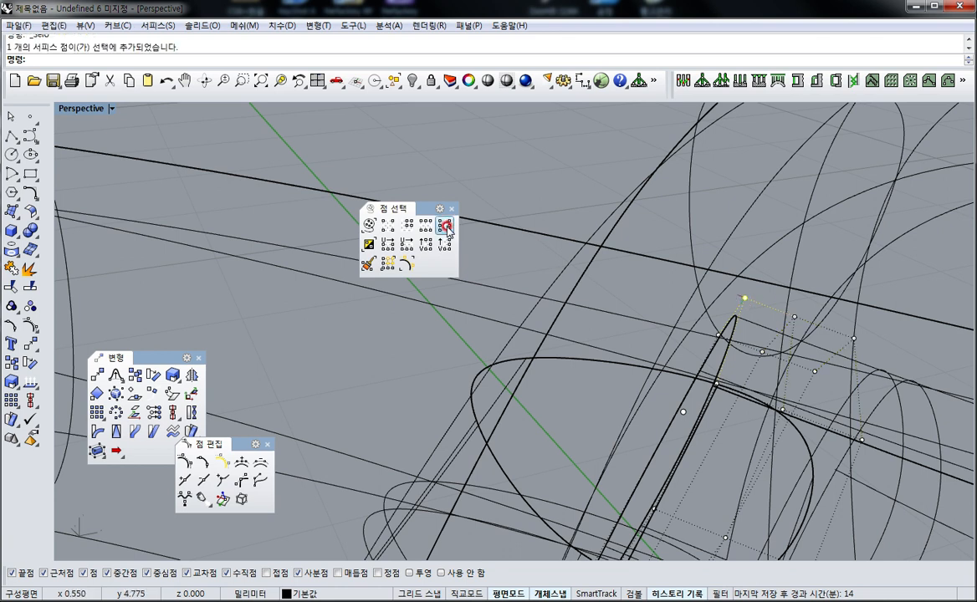
left_click(445, 226)
right_click_drag(711, 414, 620, 364)
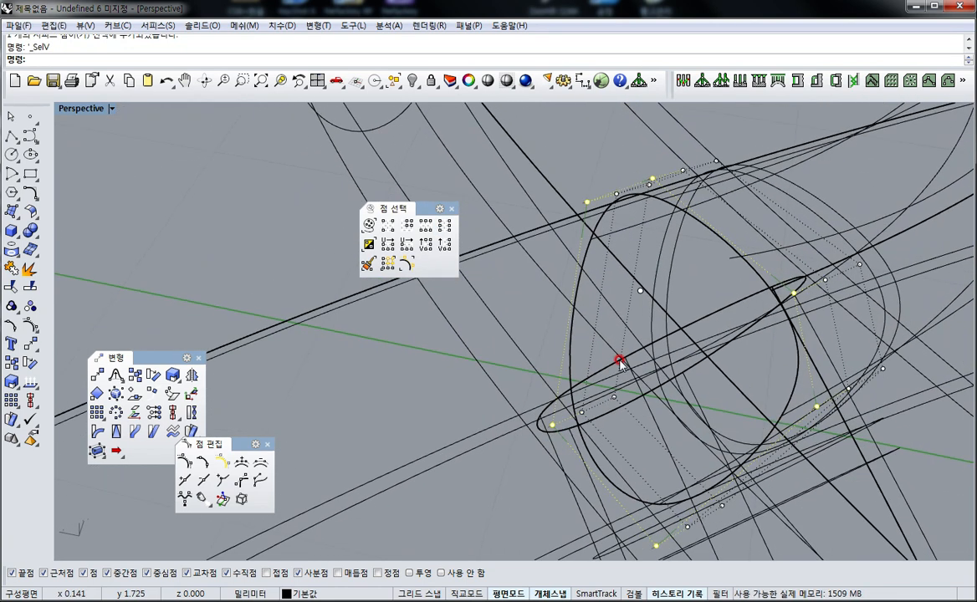
Set the selected ring's points to one common X, Y and Z location to collapse the end, and return to shaded display
left_click(154, 413)
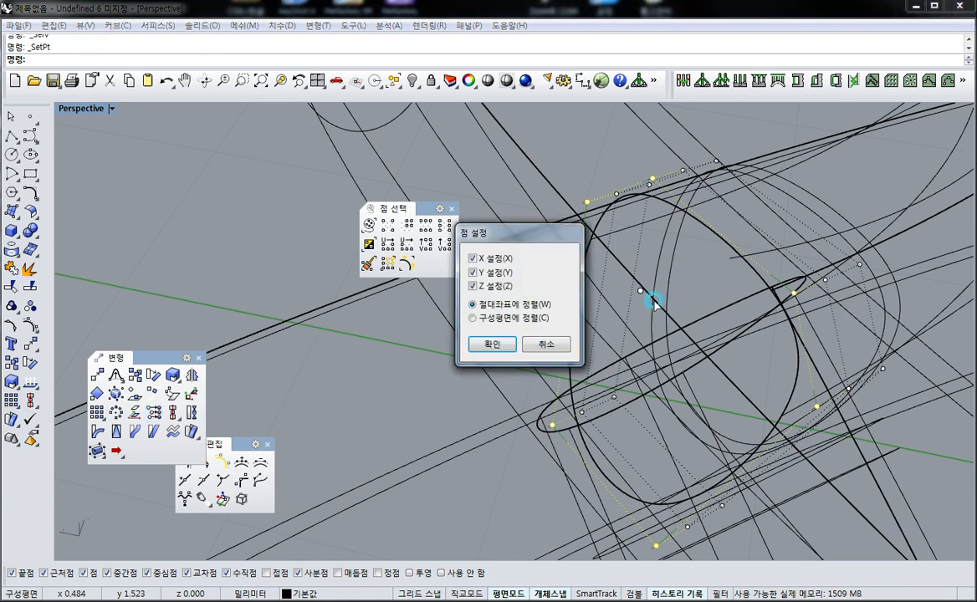
left_click(506, 341)
left_click(715, 236)
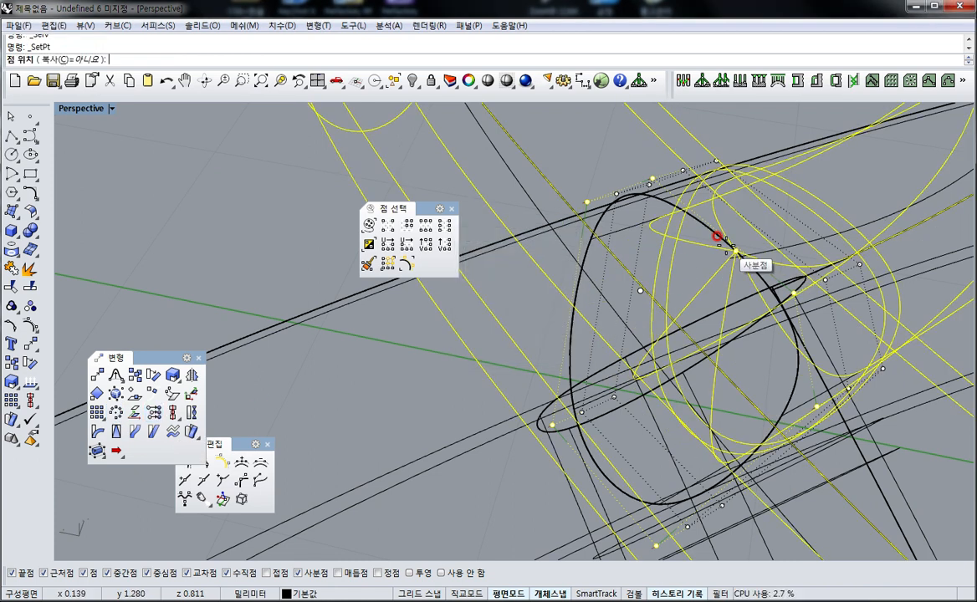
left_click_drag(728, 250, 725, 321)
key("ctrl+alt+s")
right_click_drag(726, 321, 640, 319)
mouse_move(589, 340)
right_mouse_down()
mouse_move(485, 232)
mouse_move(536, 414)
mouse_move(506, 201)
mouse_move(586, 425)
mouse_move(560, 314)
mouse_move(593, 261)
mouse_move(613, 561)
mouse_move(526, 330)
mouse_move(532, 335)
mouse_move(504, 362)
mouse_move(508, 374)
right_mouse_up()
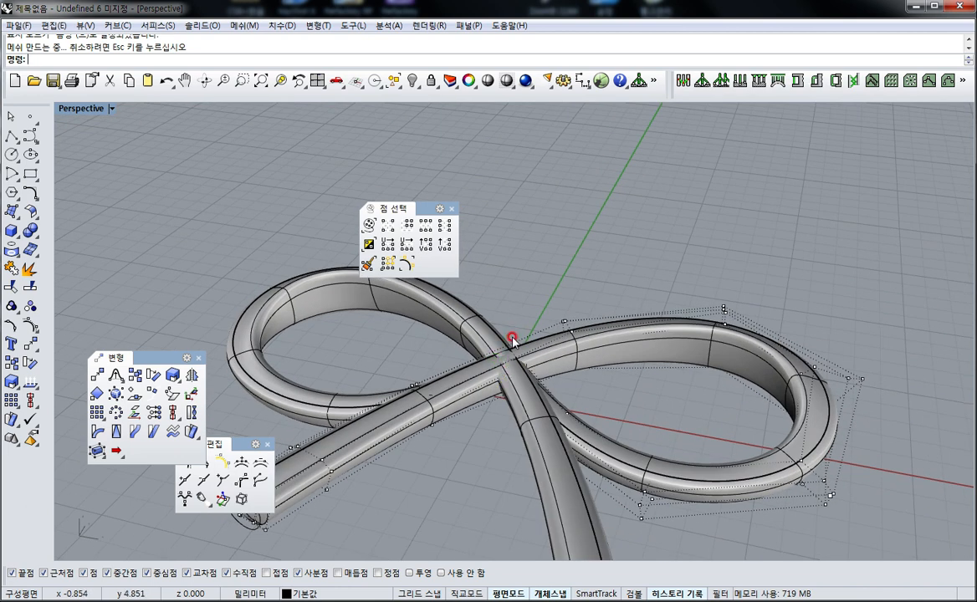
Restore the four-view layout and place the centre of a new sphere at the origin (0)
key("ctrl+F5")
left_click(12, 233)
left_click(70, 240)
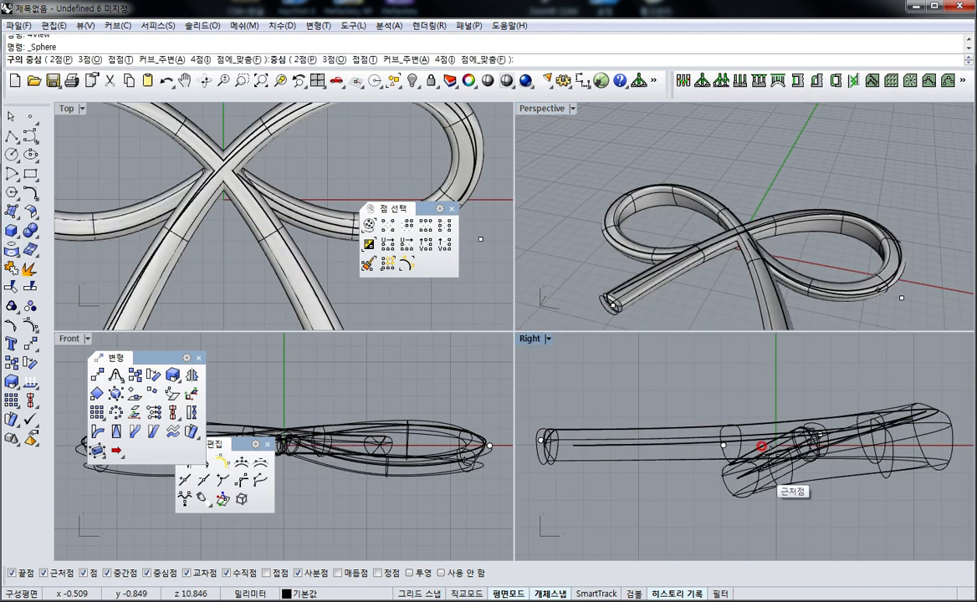
right_click_drag(773, 437, 756, 474)
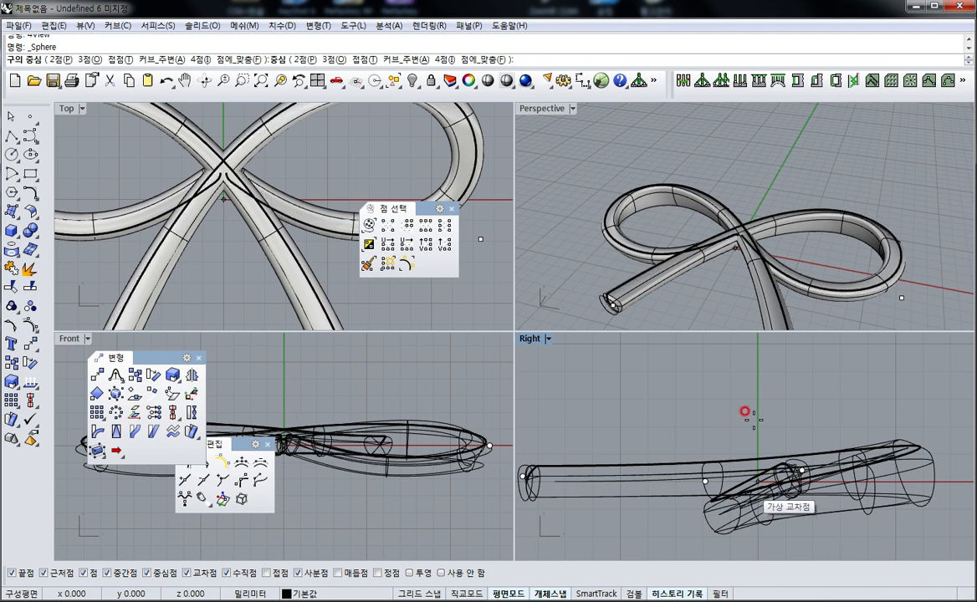
type("0")
key("Return")
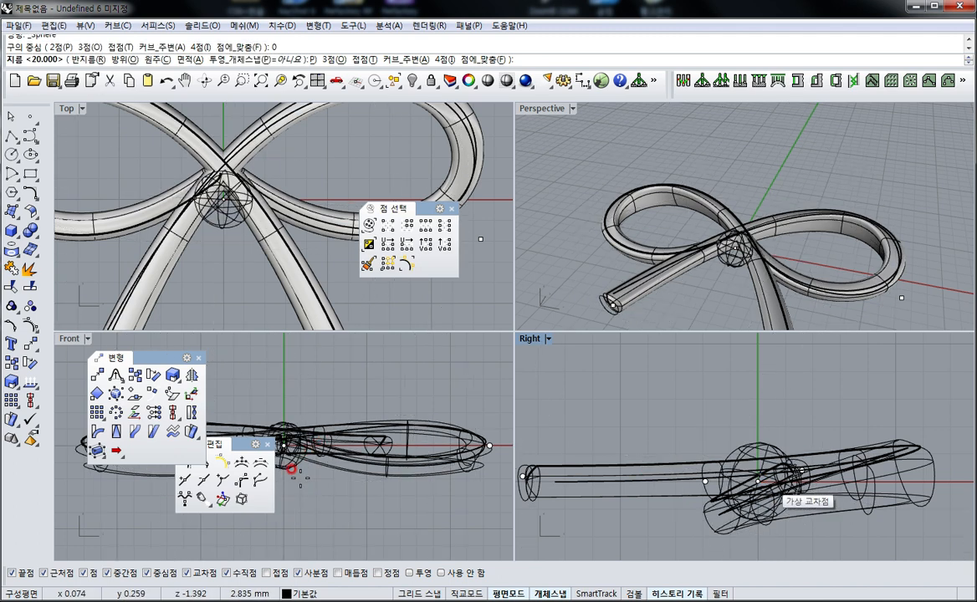
Close the floating toolbars and size the sphere freehand in the Front view, small enough to suit the bow's knot
scroll(302, 471, "up", 10)
key("F8")
scroll(297, 469, "up", 10)
key("F8")
left_click(267, 444)
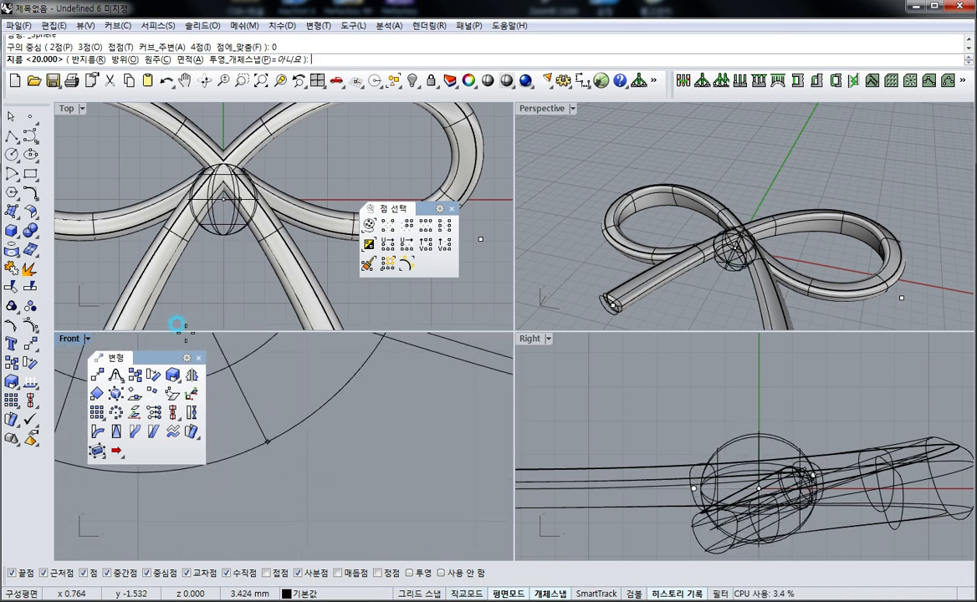
left_click(198, 358)
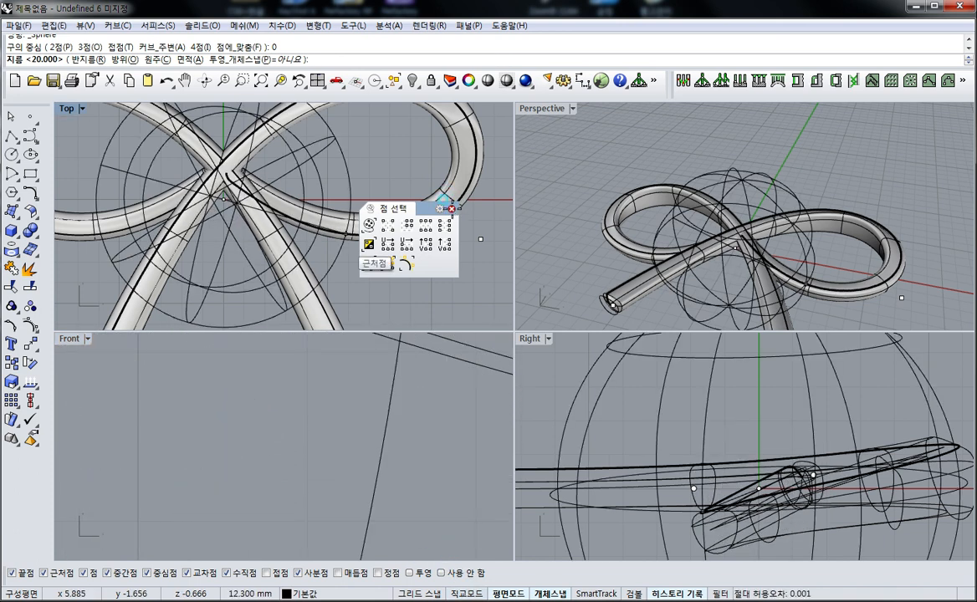
left_click(453, 209)
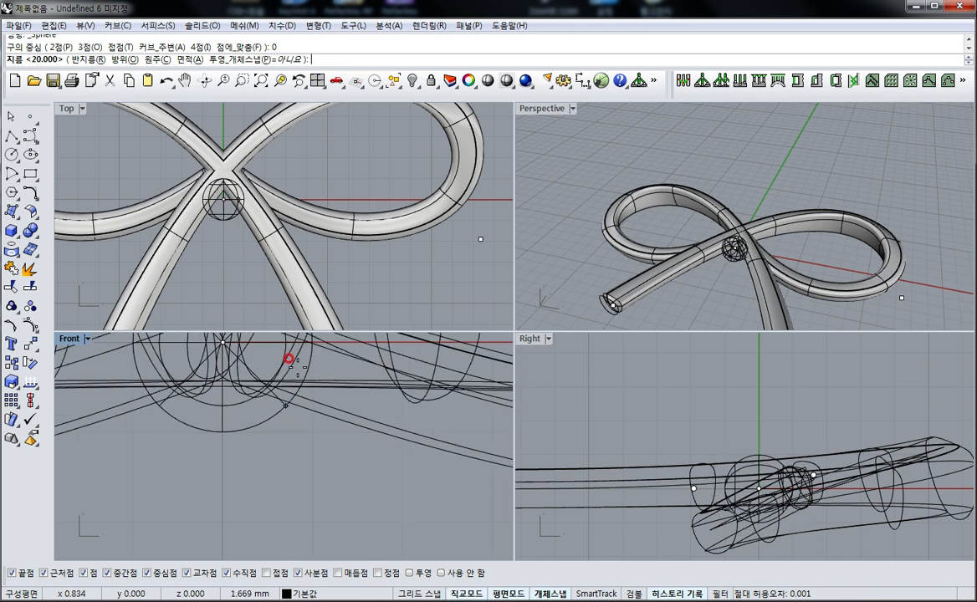
left_click(278, 357)
Rebuild the sphere with 12 points and degree 3 in both U and V, deleting the input object
left_click(235, 361)
right_click_drag(240, 361, 281, 443)
type("rb")
right_click(296, 419)
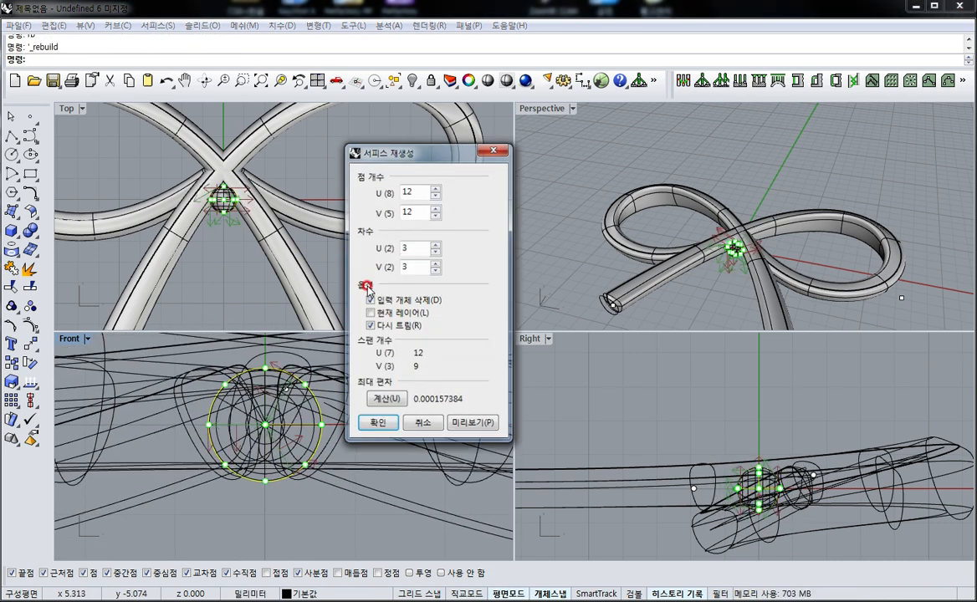
key("Return")
Lock every object except the rebuilt sphere
right_click_drag(235, 190, 312, 174)
left_click(431, 83)
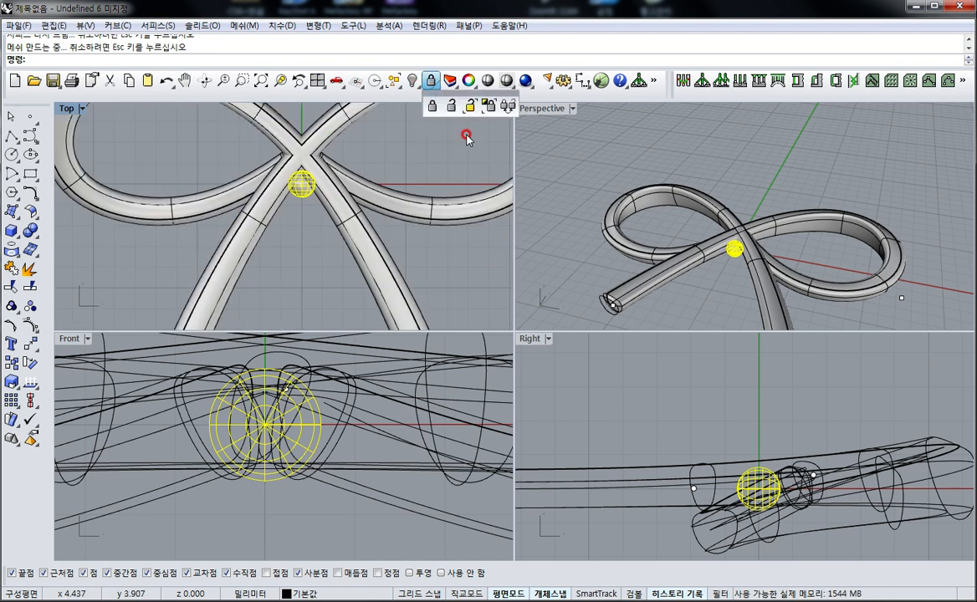
left_click(487, 106)
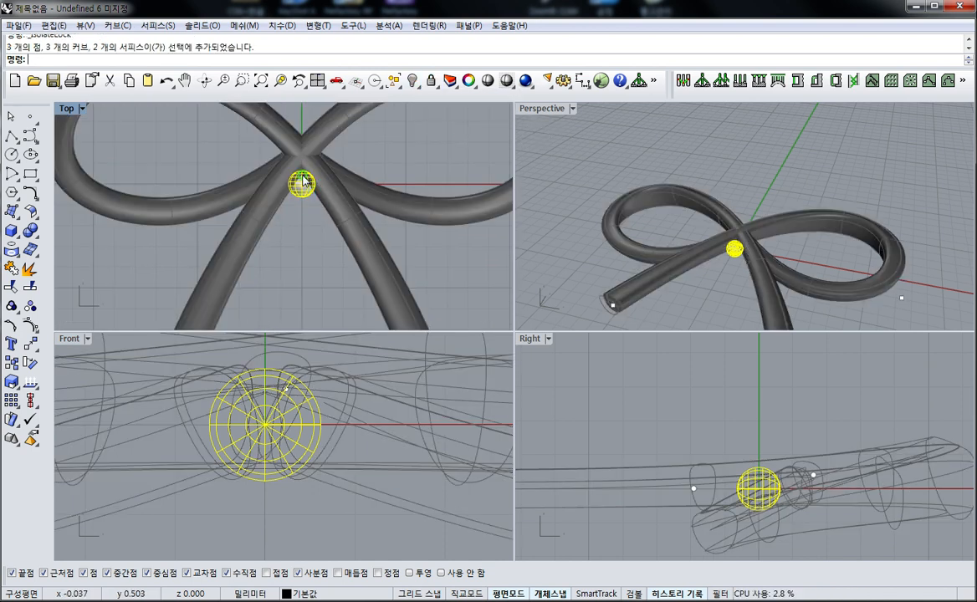
Rotate the sphere 90 degrees about the origin in the Top view so its poles face sideways along X
scroll(310, 213, "up", 4)
type("r")
key("space")
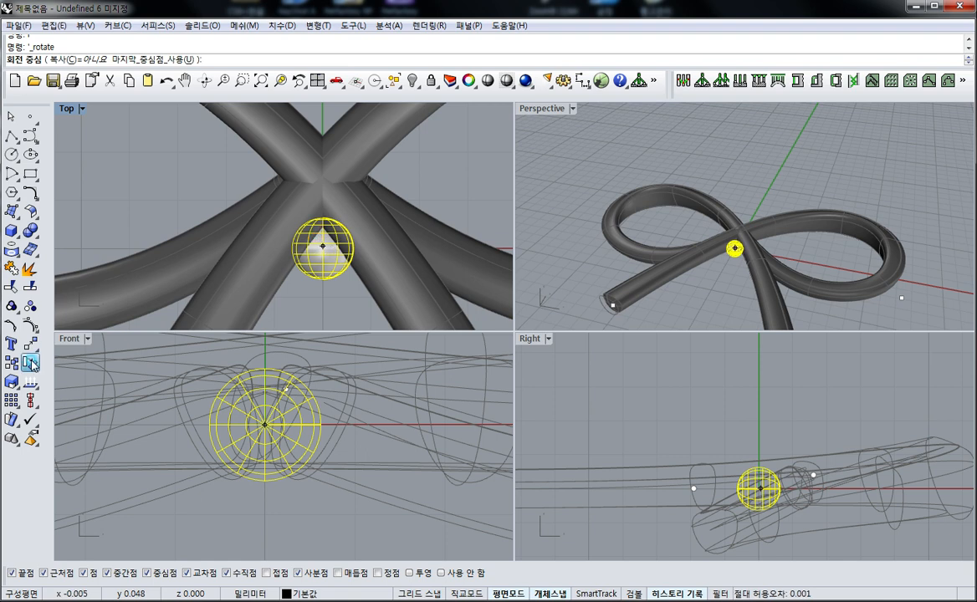
type("0")
key("Return")
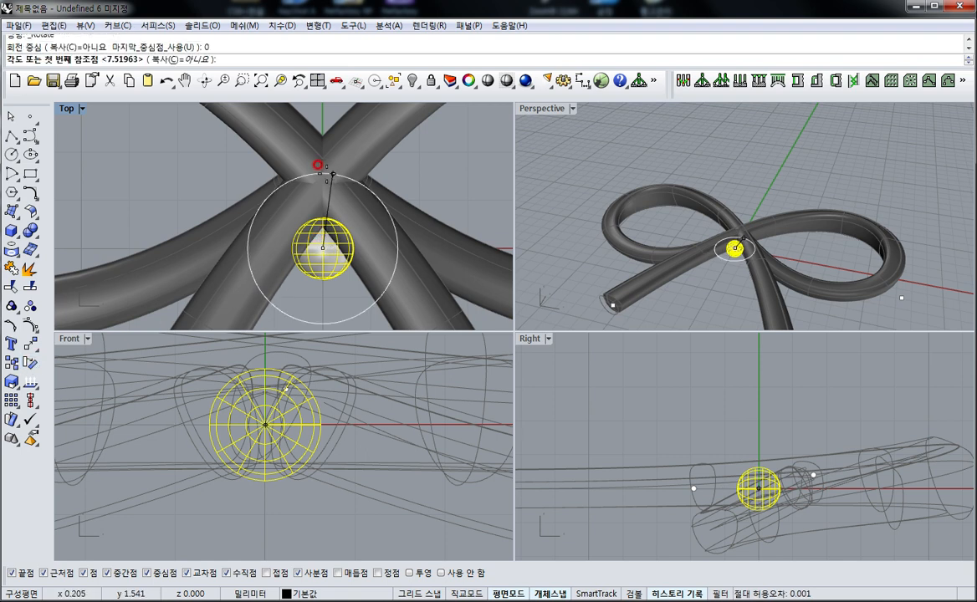
left_click(310, 165)
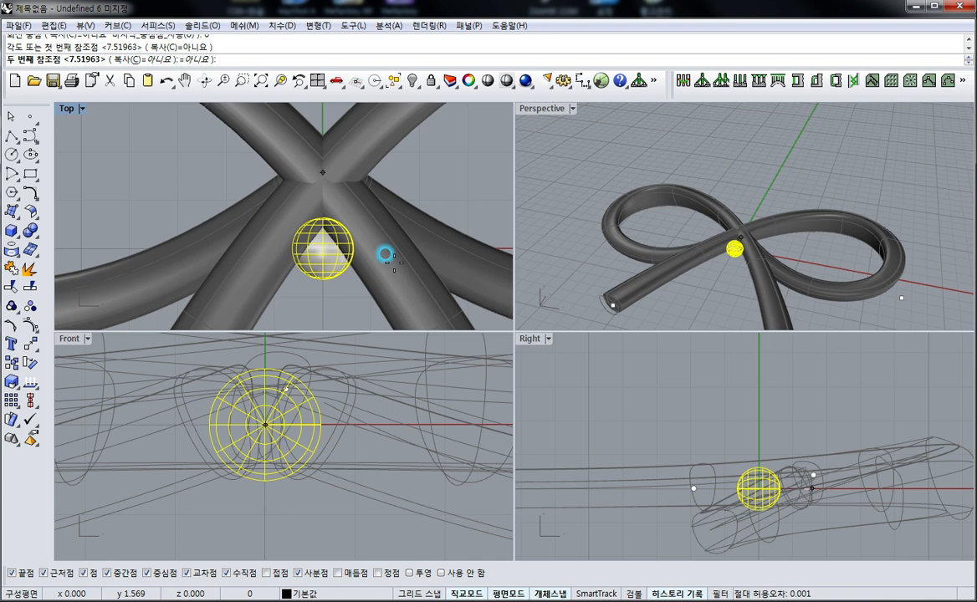
left_click(340, 265)
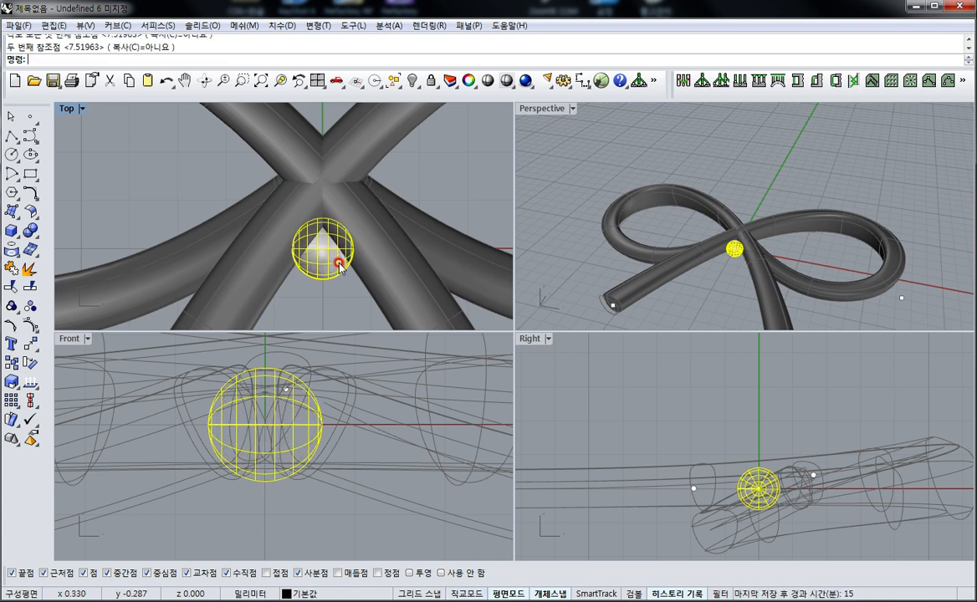
Maximize the Top view, turn on the sphere's control points and switch to wireframe display
right_click_drag(311, 257, 349, 266)
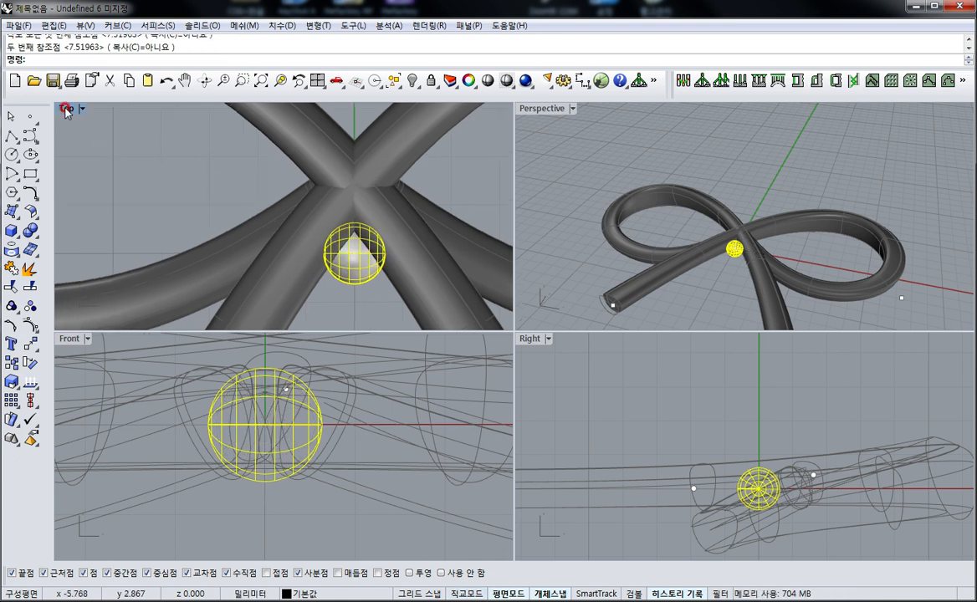
double_click(65, 109)
key("F10")
right_click_drag(612, 412, 583, 404)
key("ctrl+alt+w")
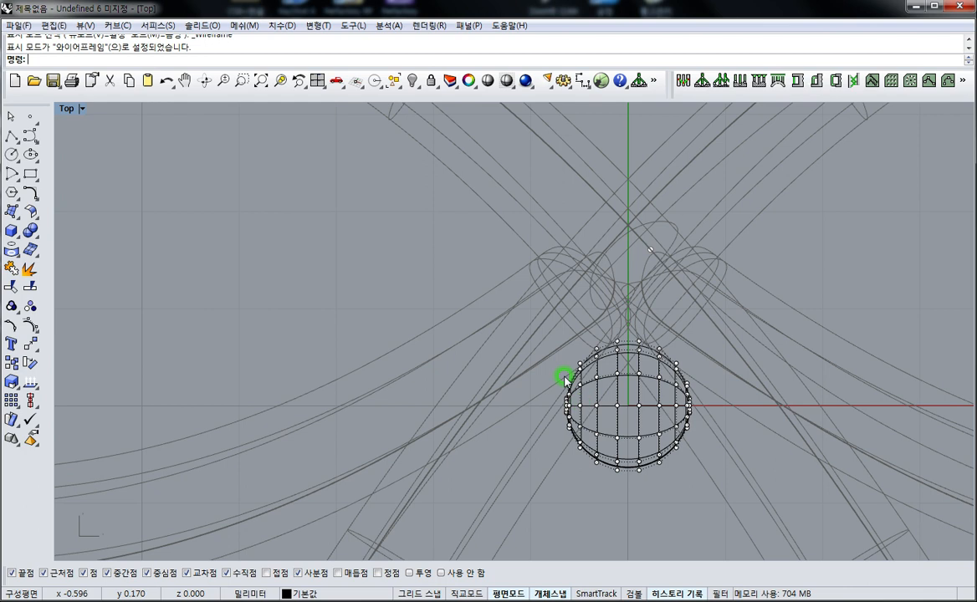
Align the sphere's outer control points on the negative X side to the next inner column, setting X only
left_click_drag(594, 494, 592, 499)
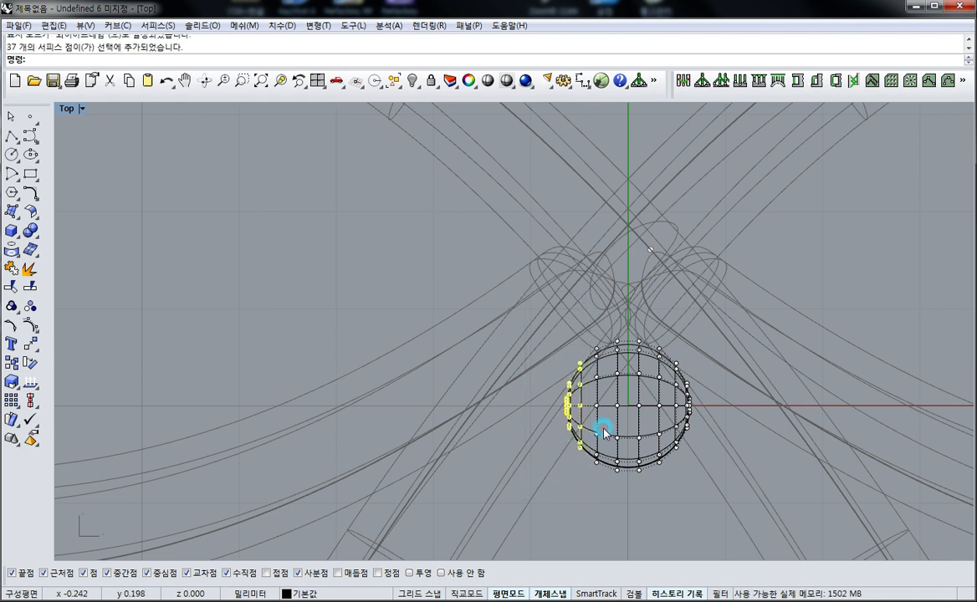
left_click(37, 346)
left_click(110, 390)
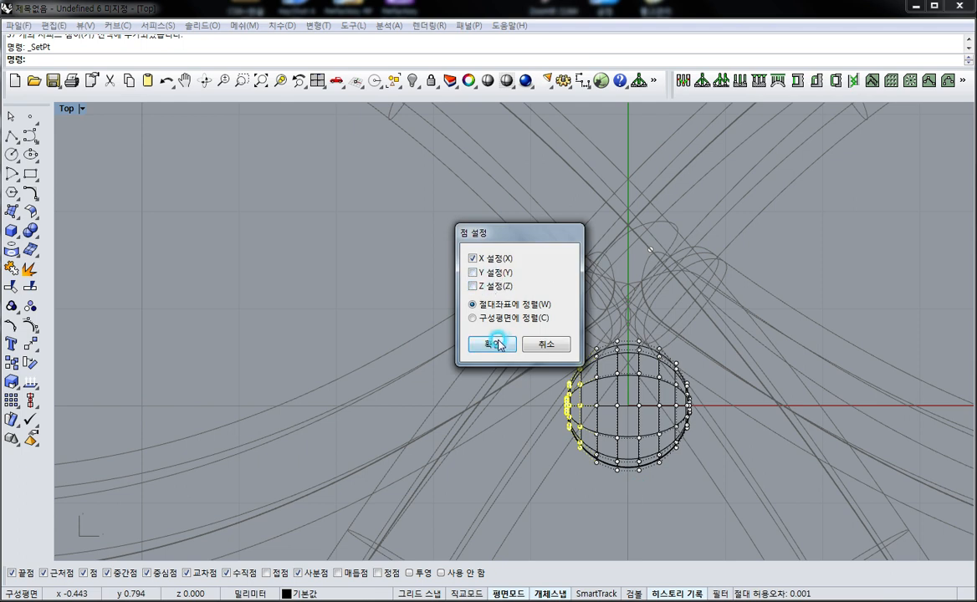
left_click(494, 343)
left_click(598, 345)
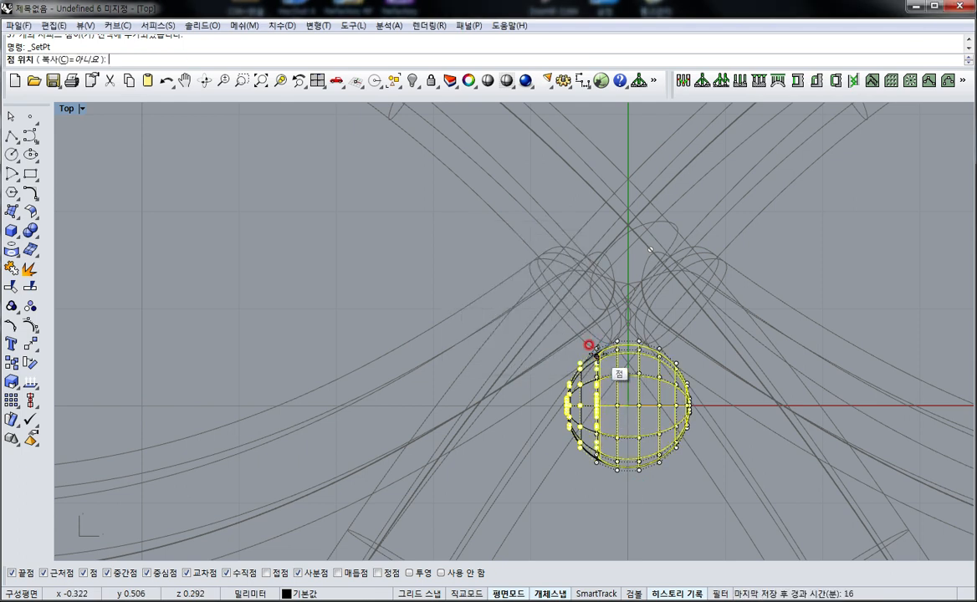
Align the outer control points on the positive X side to their next inner column, again setting only X
left_click_drag(674, 335, 708, 475)
right_click(665, 365)
key("Return")
left_click(654, 345)
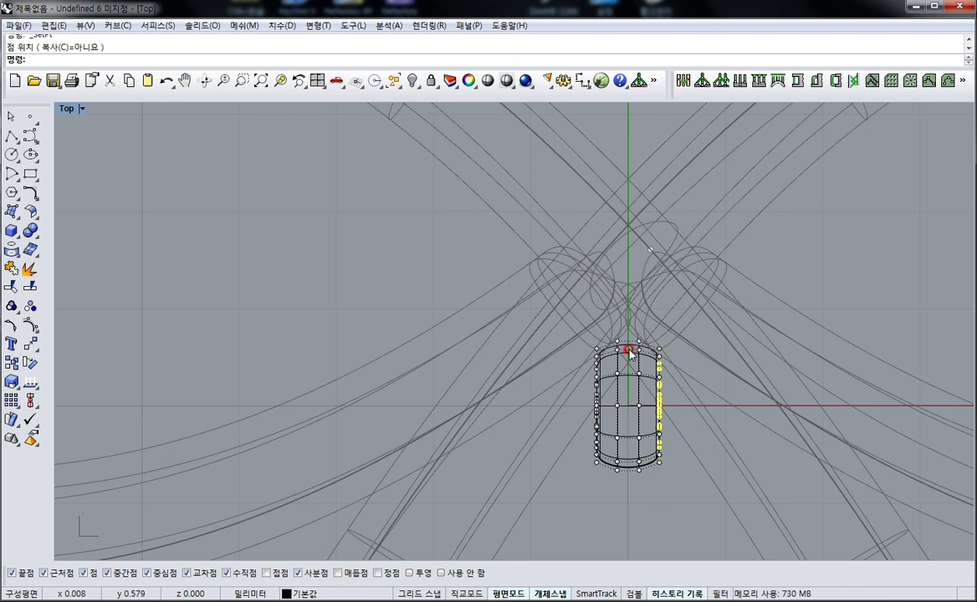
Hide the control points, restore the four-view layout and move the flattened sphere onto the ribbons' crossing in the Right view
right_click_drag(772, 413, 689, 377)
key("ctrl+m")
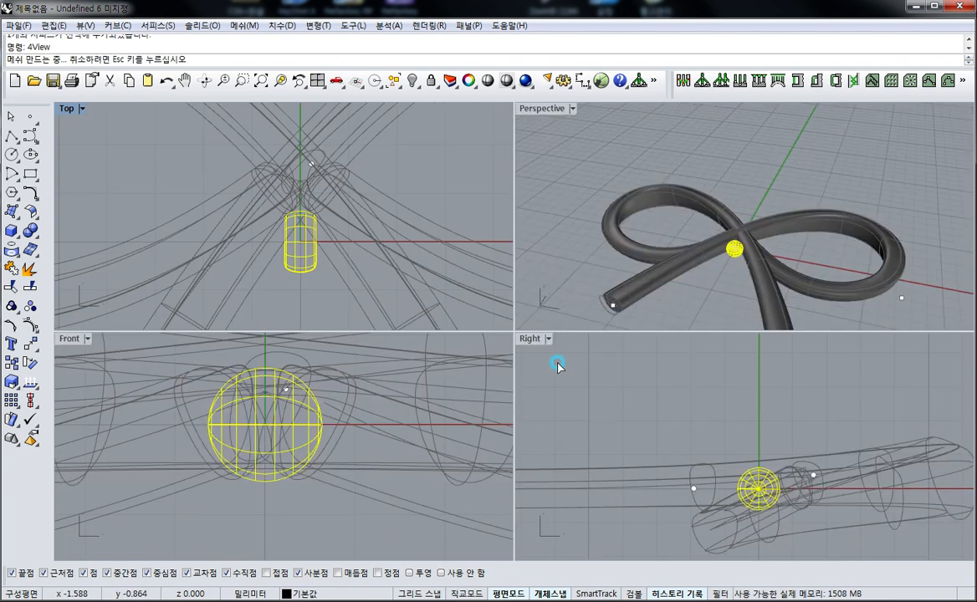
right_click_drag(725, 242, 665, 215)
scroll(665, 216, "up", 8)
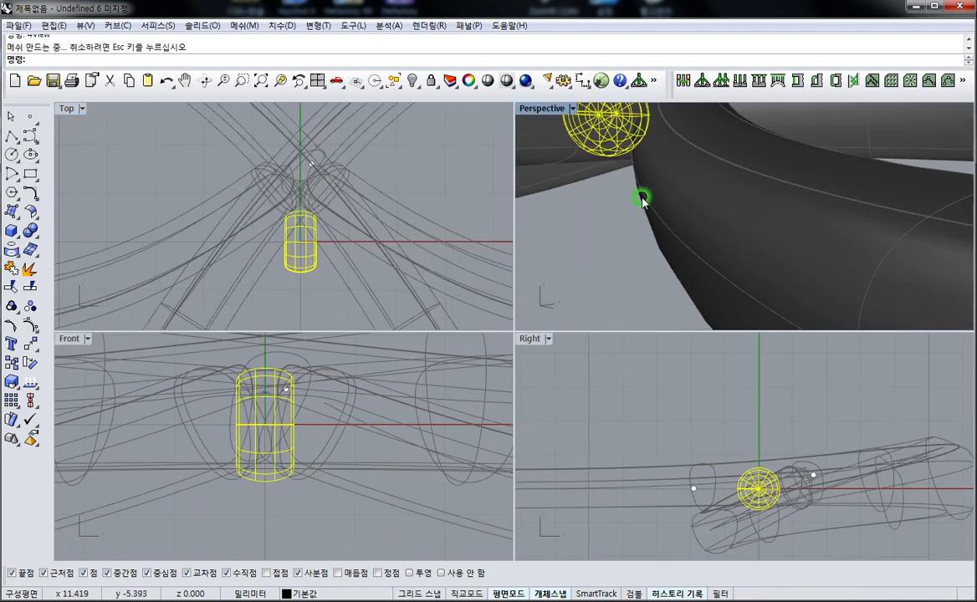
left_click(608, 240)
right_click_drag(608, 240, 691, 321)
left_click(688, 309)
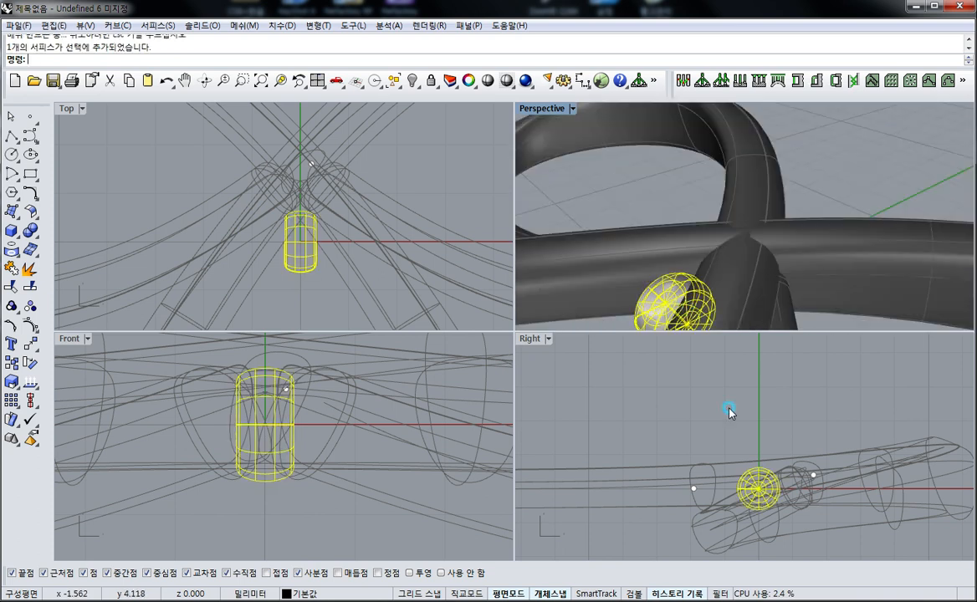
left_click_drag(765, 476, 813, 462)
Stretch the flattened sphere along Y with a one-directional scale in the Right view
type("w")
key("Return")
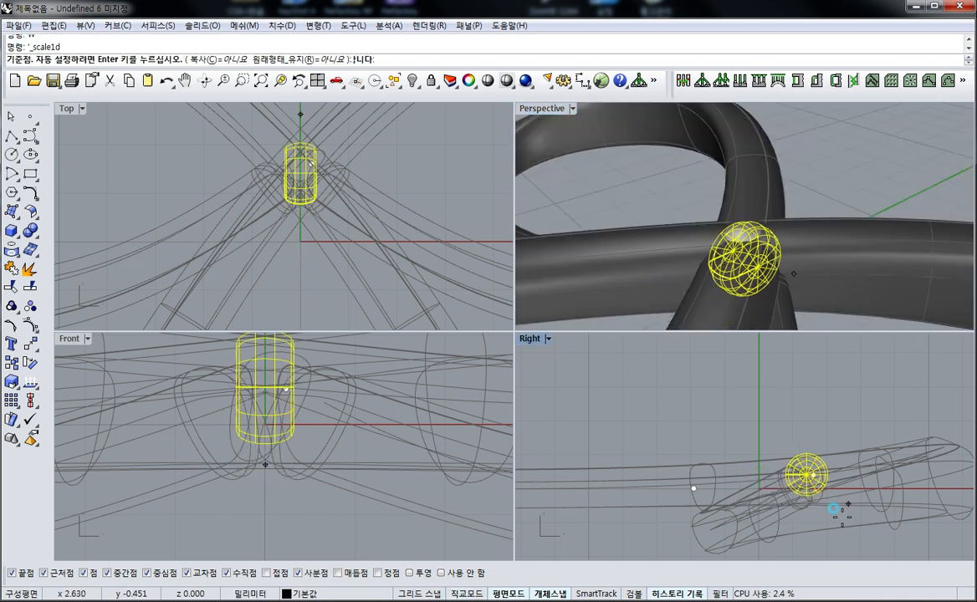
left_click(842, 516)
left_click(778, 516, "shift")
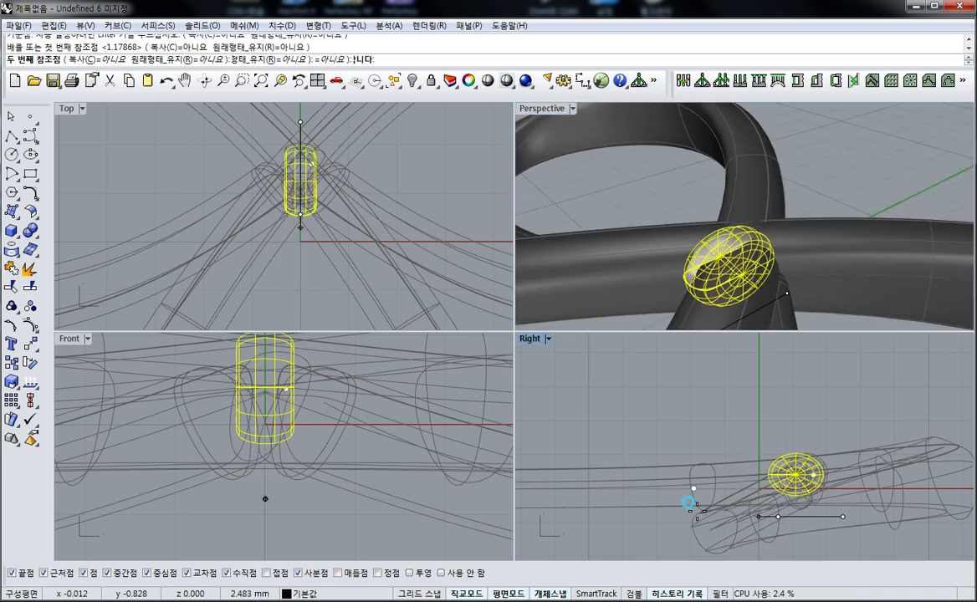
left_click(810, 497)
Scale the knot in one direction along Z by about 1.33 and shift it back over the ribbons' crossing
key("Return")
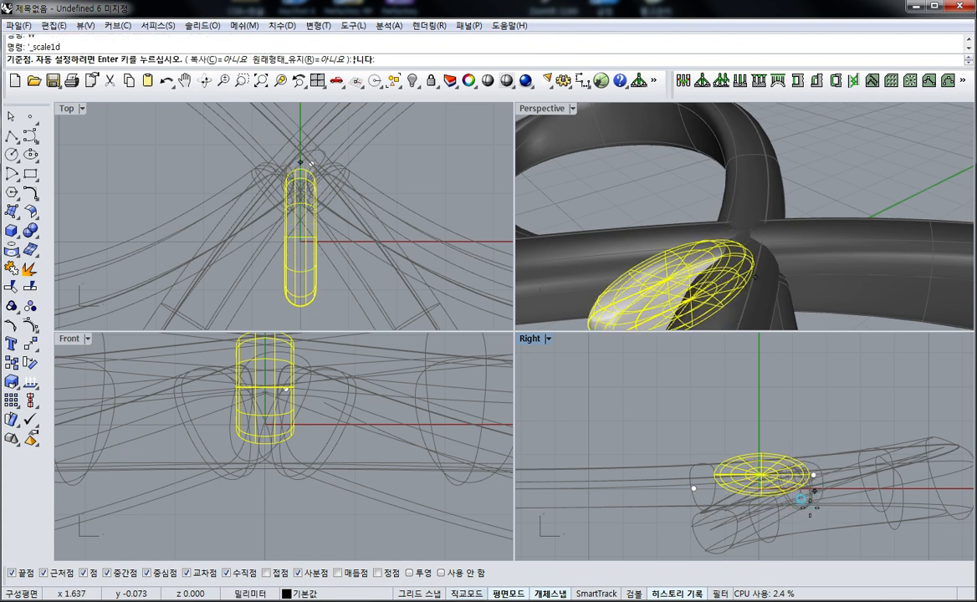
left_click(809, 506)
left_click(812, 432)
left_click(811, 406)
left_click_drag(792, 449, 823, 456)
Stretch the knot further along Z with another one-directional scale and lower it to wrap around the crossing
key("Return")
left_click(812, 494)
left_click(820, 413)
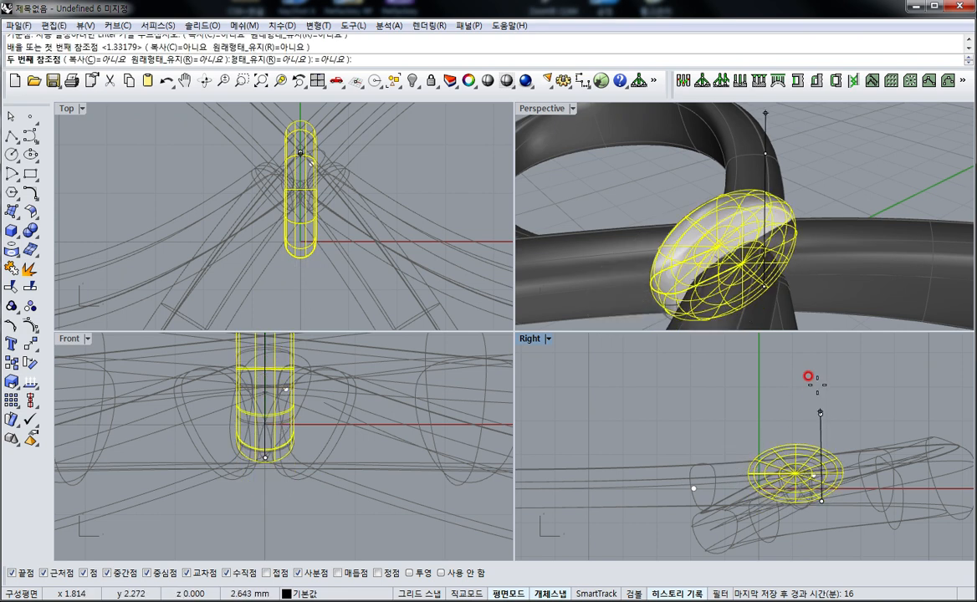
left_click(818, 384)
left_click_drag(826, 502, 830, 456)
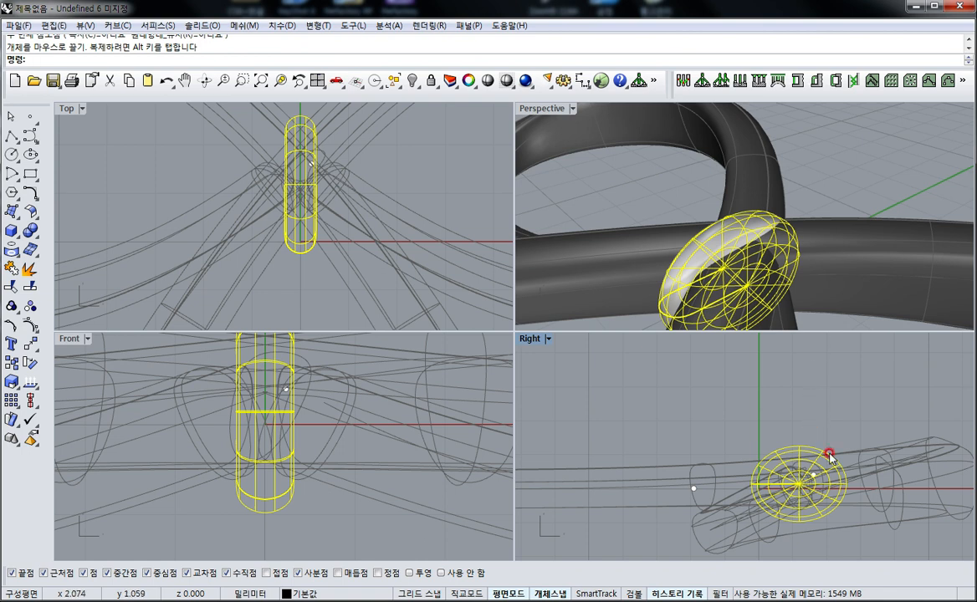
Show the knot's control points and pull its rear and upper points outward in the Right view to enlarge the outline
scroll(812, 430, "up", 2)
key("F10")
left_click_drag(860, 486, 869, 458)
left_click_drag(762, 407, 776, 446)
key("alt")
left_click_drag(764, 488, 742, 449)
Switch the Top view to shaded display and leave the knot deselected with its control points hidden
right_click_drag(311, 244, 312, 277)
key("ctrl+alt+s")
left_click_drag(332, 213, 299, 232)
type("w")
right_click(308, 216)
key("Escape")
key("Escape")
key("Escape")
Widen the knot along X by about 1.455 with a one-directional scale based at the origin (0)
left_click(307, 203)
type("w")
right_click(306, 203)
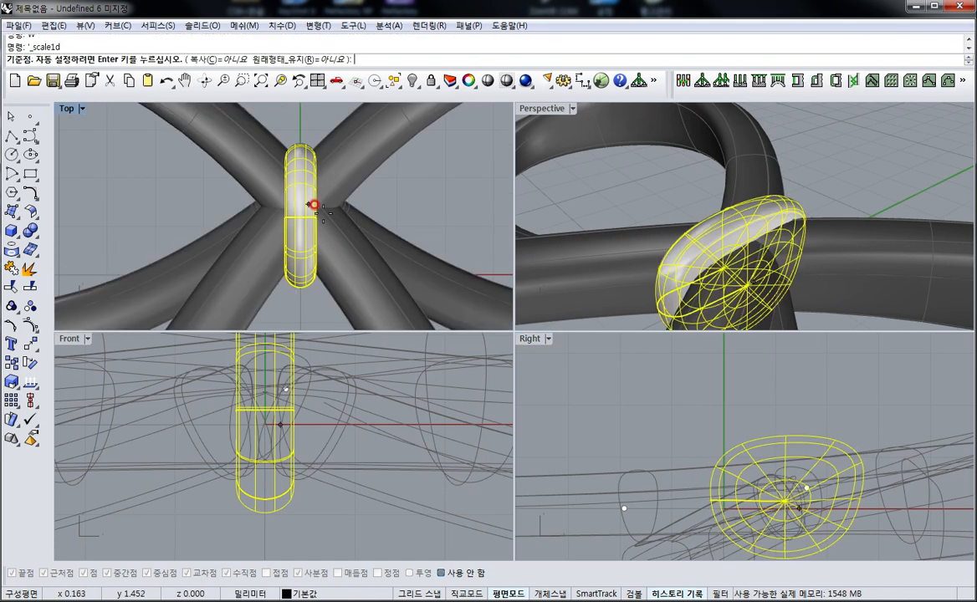
type("0")
key("Return")
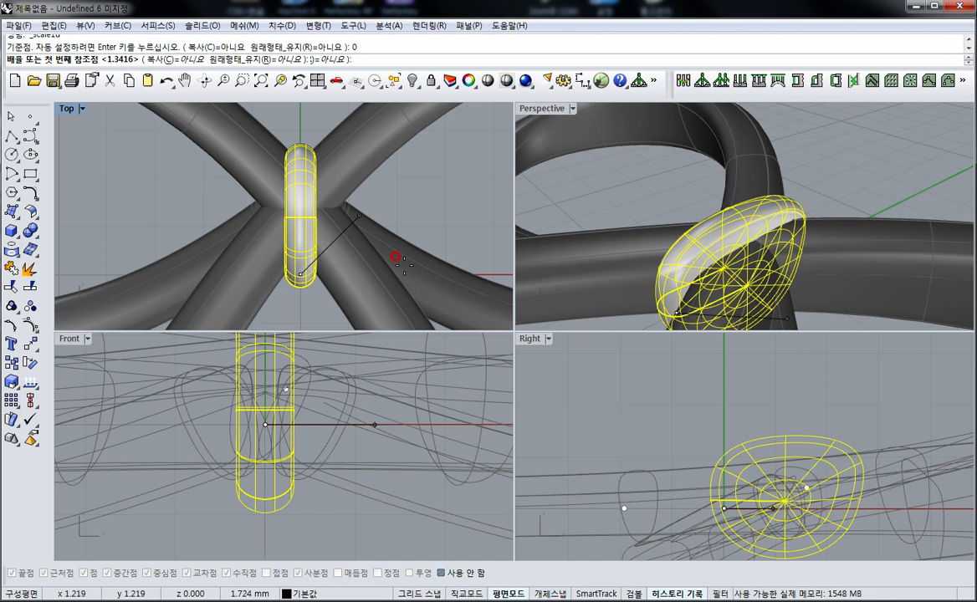
left_click(413, 260)
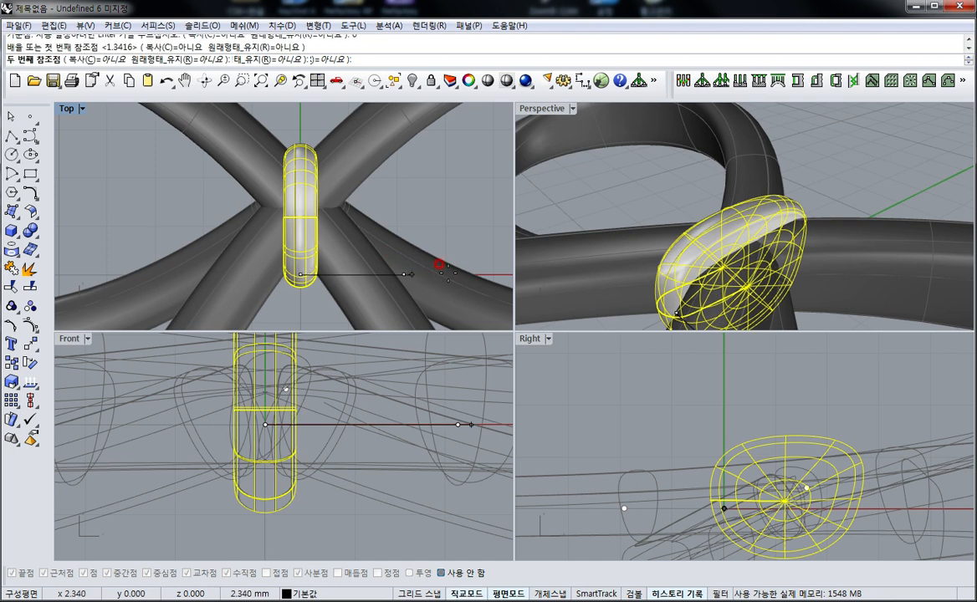
left_click(443, 265)
Select a row of the knot's control points in the Top view and nudge them upward in the Right view
key("F10")
right_click_drag(279, 163, 297, 213)
left_click_drag(251, 164, 338, 211)
right_click_drag(849, 456, 782, 453)
scroll(778, 410, "down", 3)
scroll(778, 393, "up", 3)
mouse_move(789, 478)
left_mouse_down()
mouse_move(780, 475)
mouse_move(804, 463)
mouse_move(786, 470)
left_mouse_up()
key("Escape")
key("Escape")
Raise the knot's upper rear control points slightly in the Right view and hide the points
right_click_drag(752, 301, 750, 306)
scroll(751, 306, "down", 5)
left_click(779, 465)
key("F10")
left_click_drag(770, 466, 779, 467)
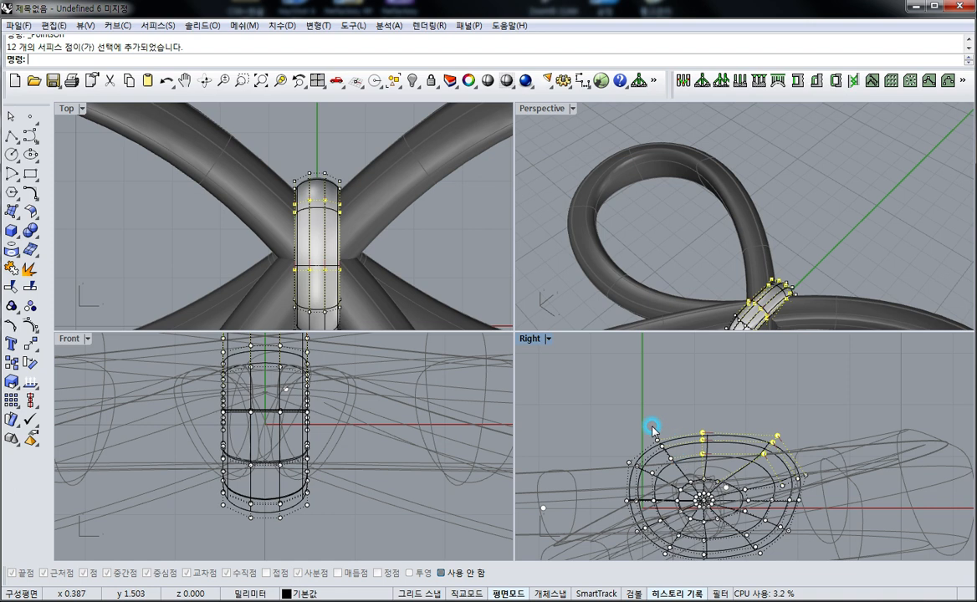
left_click_drag(678, 470, 668, 459, "shift")
right_click_drag(766, 238, 250, 262)
key("Escape")
key("Escape")
Widen the knot further along X with a one-directional scale centred on the Y axis in the Top view
left_click(321, 246)
right_click(320, 247)
key("F9")
left_click(318, 250)
key("F9")
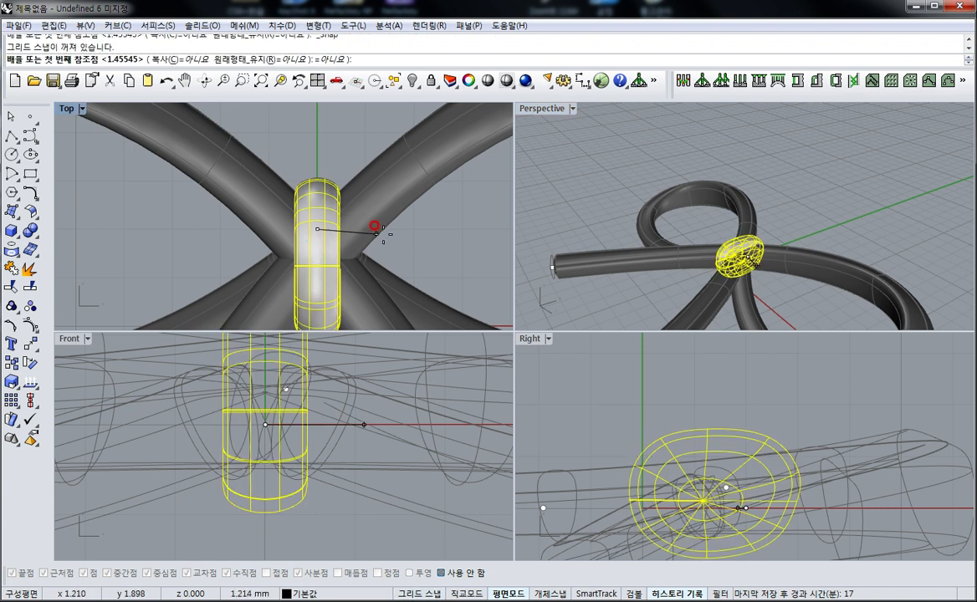
left_click(374, 228)
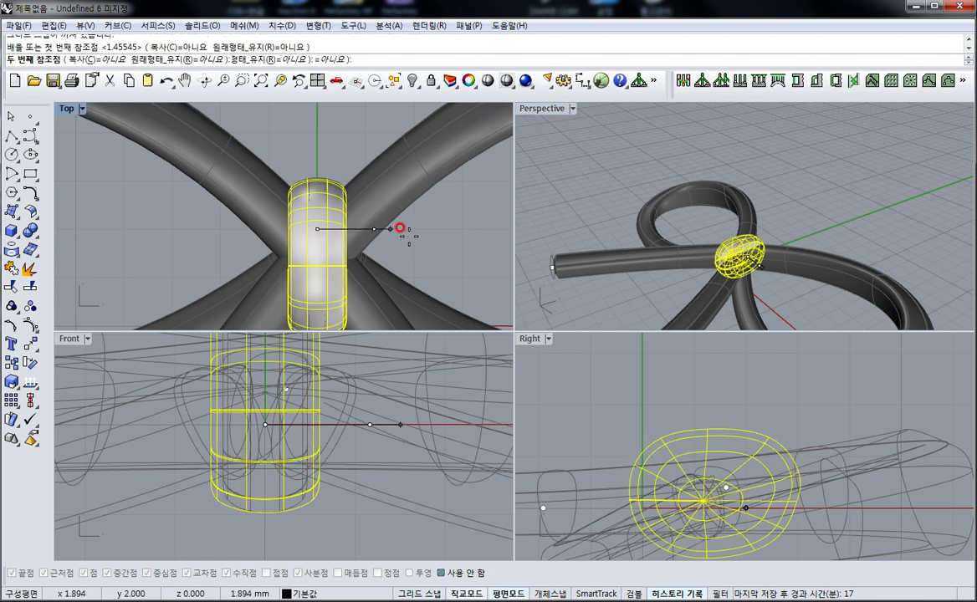
left_click(396, 236)
Show the knot's control points and move the rear group backward along Y in the Top view
left_click(315, 242)
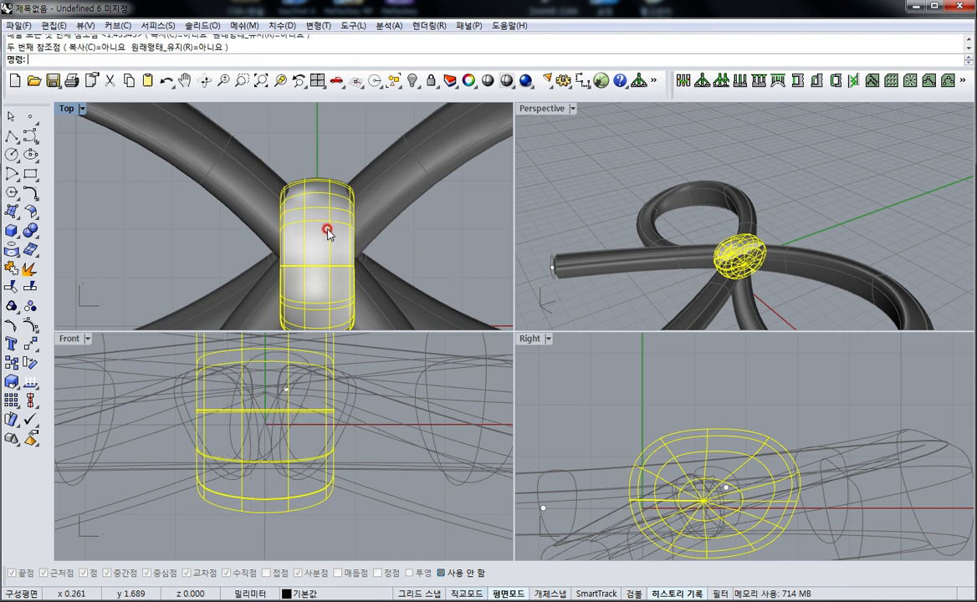
key("F10")
left_click_drag(385, 240, 348, 176)
scroll(698, 212, "up", 6)
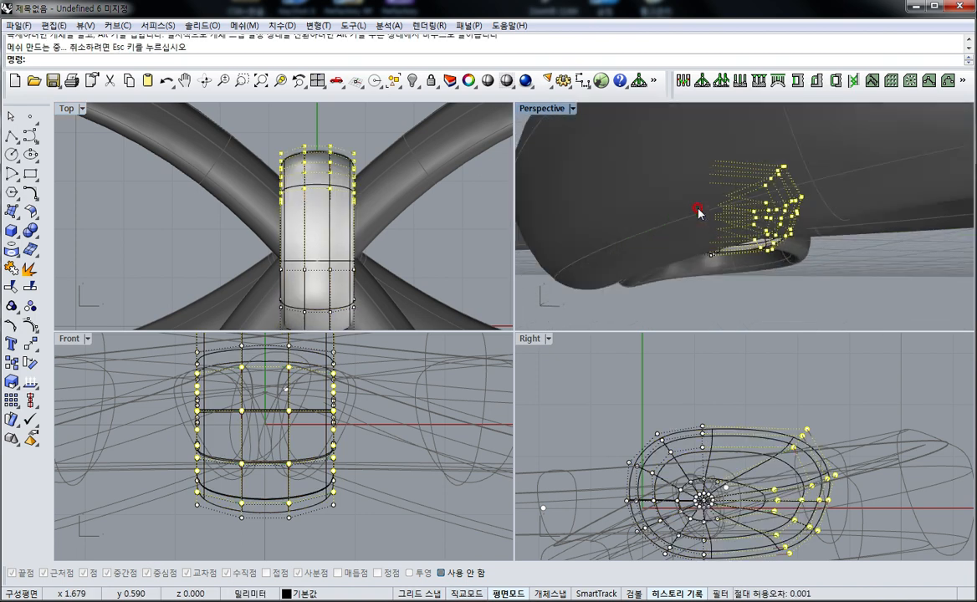
right_click_drag(686, 174, 865, 280)
scroll(866, 278, "up", 4)
right_click_drag(835, 312, 741, 312)
Adjust the knot's rear control points with one-directional scales along Y in the Right view
key("space")
left_click(723, 507)
left_click(903, 507)
left_click(886, 508)
right_click(805, 489)
left_click(812, 494)
left_click(751, 488, "shift")
left_click(769, 492, "shift")
key("Escape")
key("Escape")
Select the knot's upper rear control points in the Perspective view, excluding unwanted ones, and raise them slightly
right_click_drag(789, 230, 748, 207)
left_click(786, 257)
key("F10")
left_click_drag(723, 161, 780, 250)
left_click(774, 239, "ctrl")
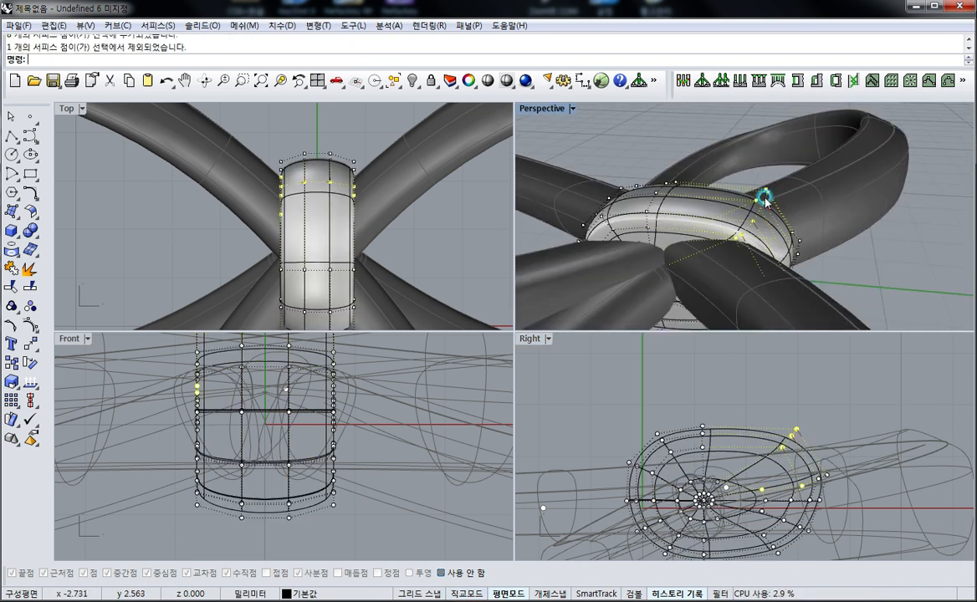
mouse_move(763, 191)
left_mouse_down("ctrl")
mouse_move(755, 175)
mouse_move(760, 183)
left_mouse_up("ctrl")
right_click_drag(760, 182, 682, 279)
key("Escape")
key("Escape")
Select the knot in the Perspective view and turn on its control points
right_click_drag(881, 311, 834, 272)
scroll(848, 251, "down", 3)
left_click(848, 251)
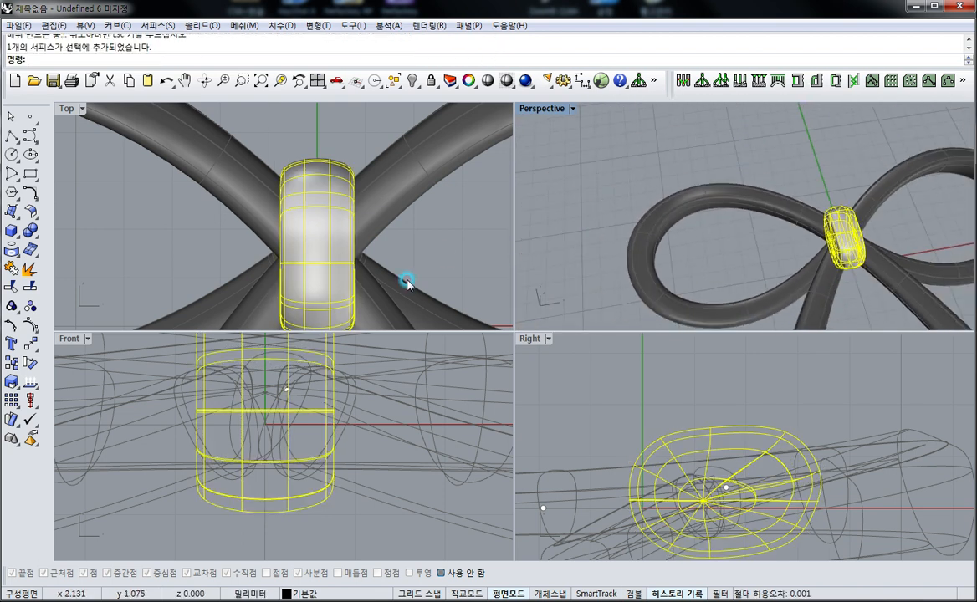
key("F10")
right_click_drag(317, 290, 322, 202)
Try to narrow the knot's front end along X with a one-directional scale of its front control points
left_click_drag(219, 199, 421, 267)
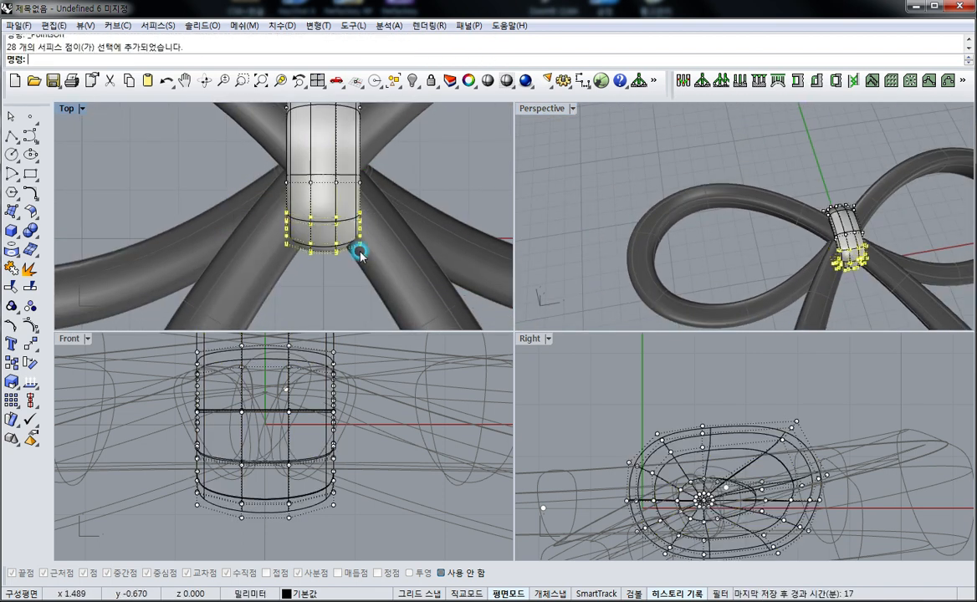
type("s")
key("space")
key("F9")
left_click(318, 237)
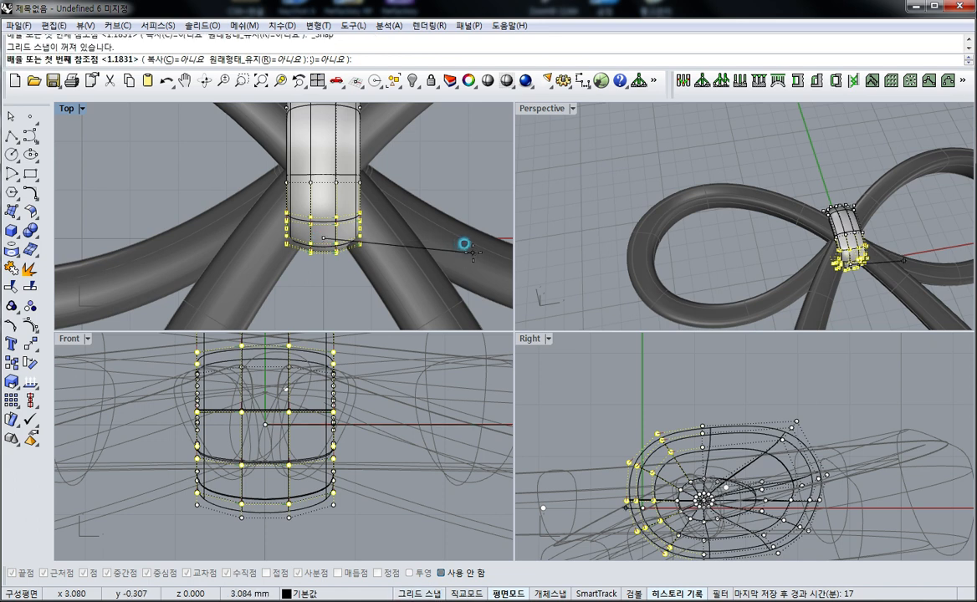
left_click(443, 242)
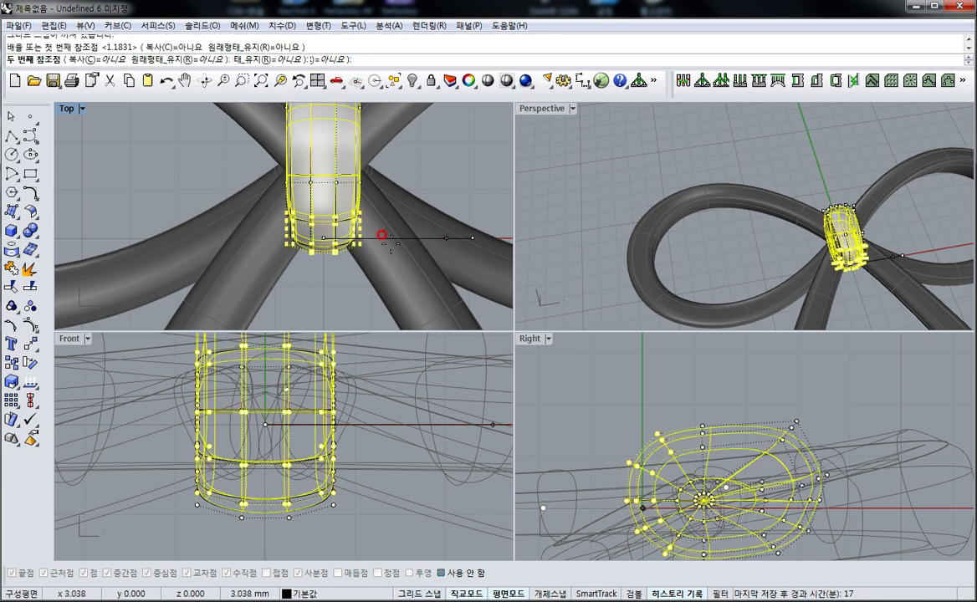
left_click(384, 253)
key("Escape")
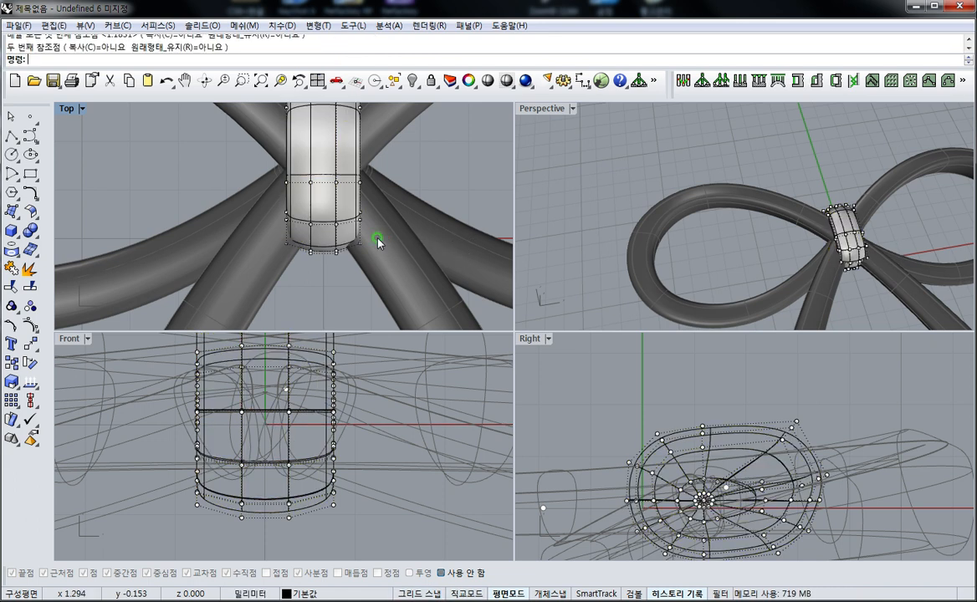
Taper the knot's front end by scaling its front control points inward along X from the origin (0)
right_click(366, 235)
right_click_drag(367, 235, 347, 228)
left_click(345, 225)
left_click_drag(202, 178, 382, 262)
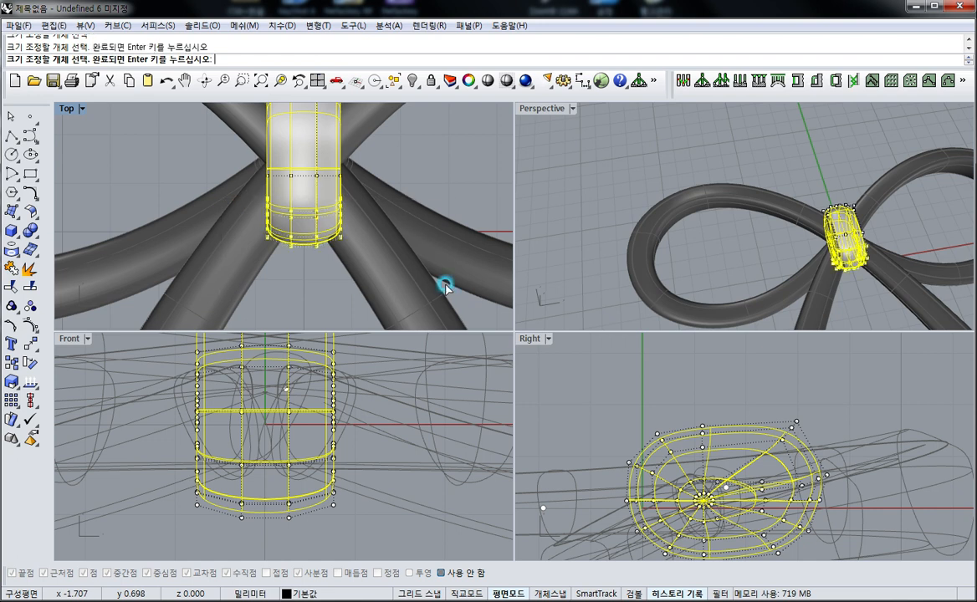
right_click(398, 245)
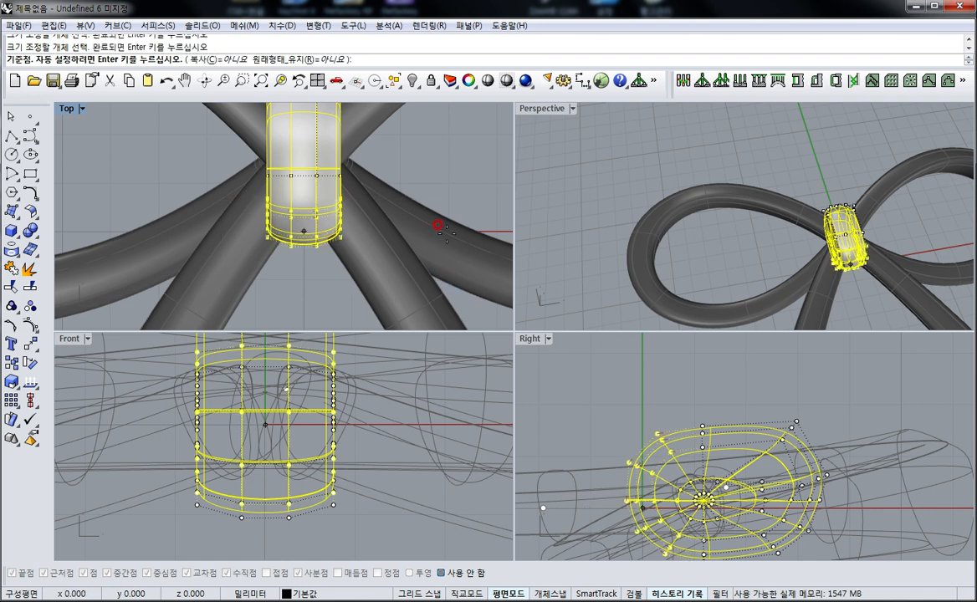
type("0")
key("Return")
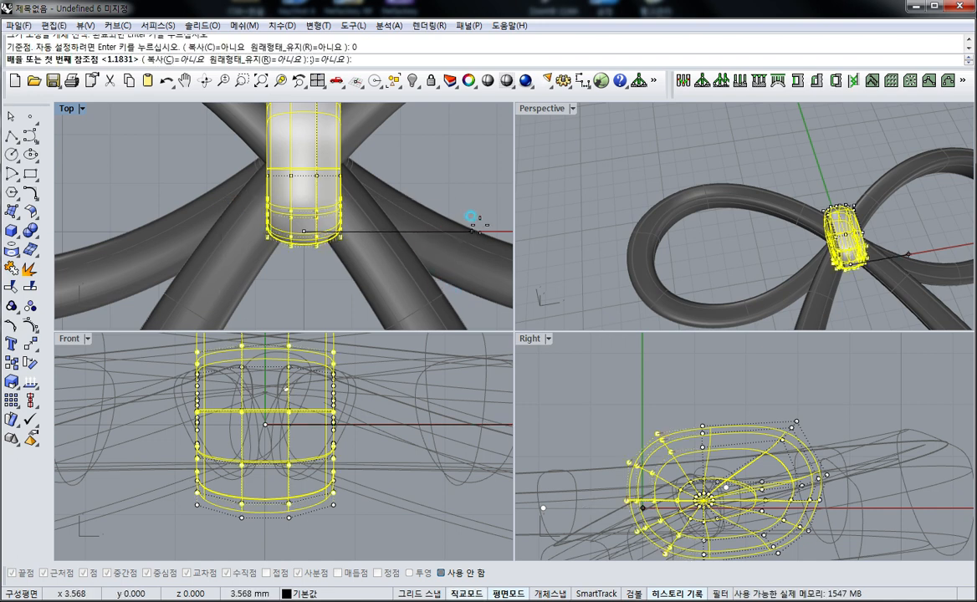
left_click(450, 234)
key("Escape")
key("Escape")
Examine the whole bow from several angles in the Perspective view with rendered display
right_click_drag(744, 206, 615, 212)
key("ctrl+alt+r")
right_click_drag(735, 558, 721, 444)
right_click_drag(704, 317, 683, 230)
key("ctrl+shift+e")
right_click_drag(274, 539, 261, 478)
scroll(260, 479, "down", 2)
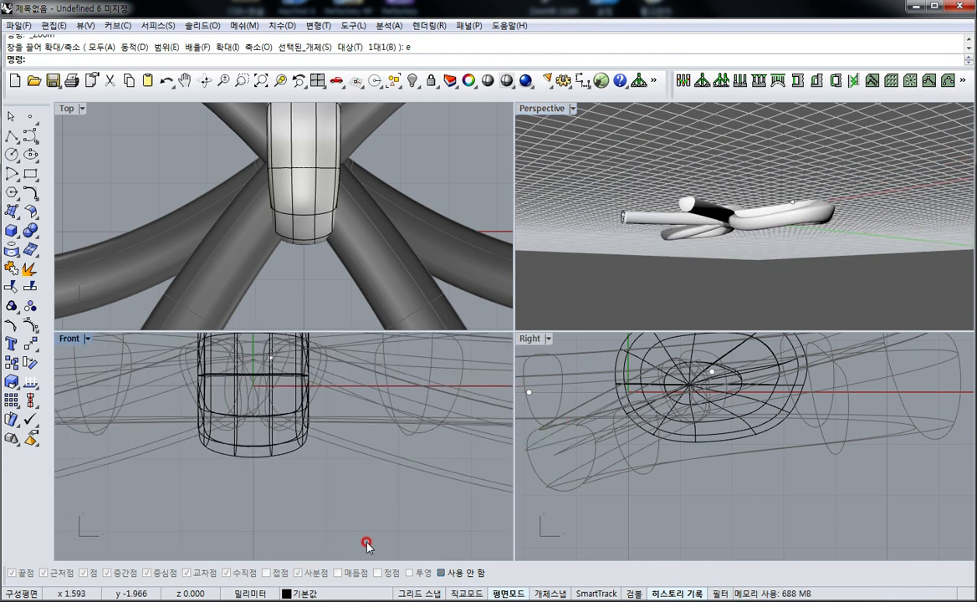
scroll(353, 399, "down", 15)
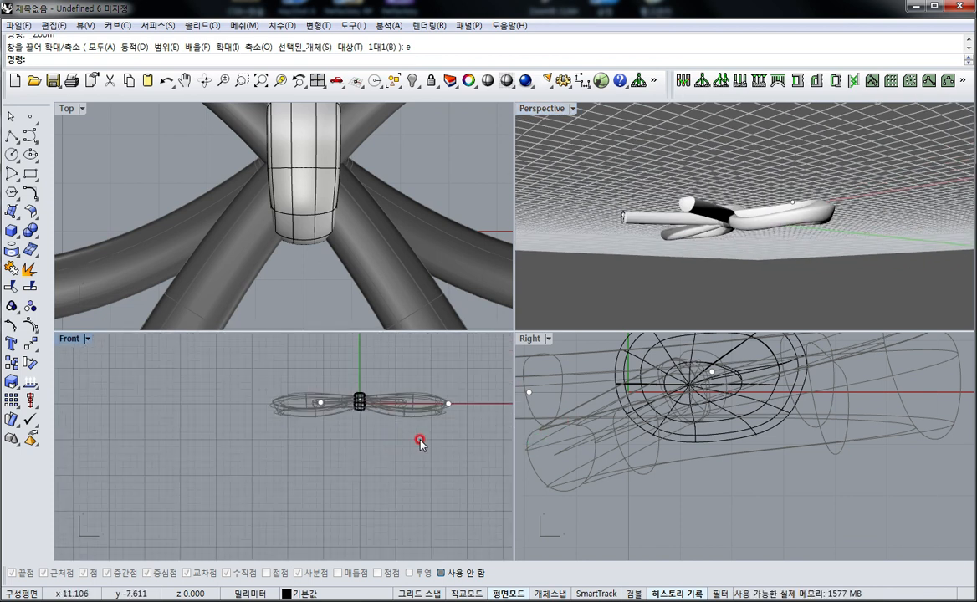
right_click_drag(715, 152, 768, 258)
left_click(297, 212)
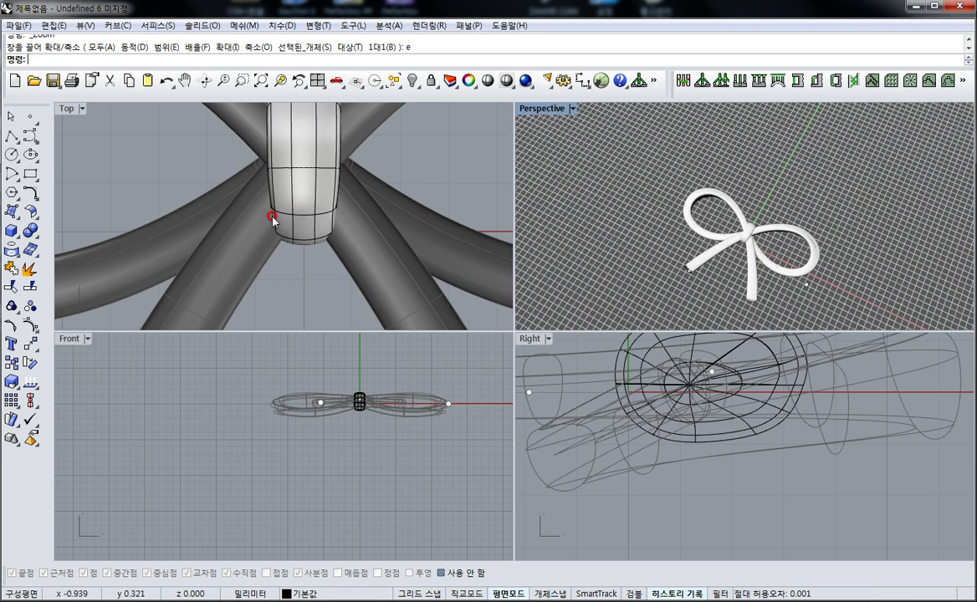
right_click_drag(368, 285, 328, 284)
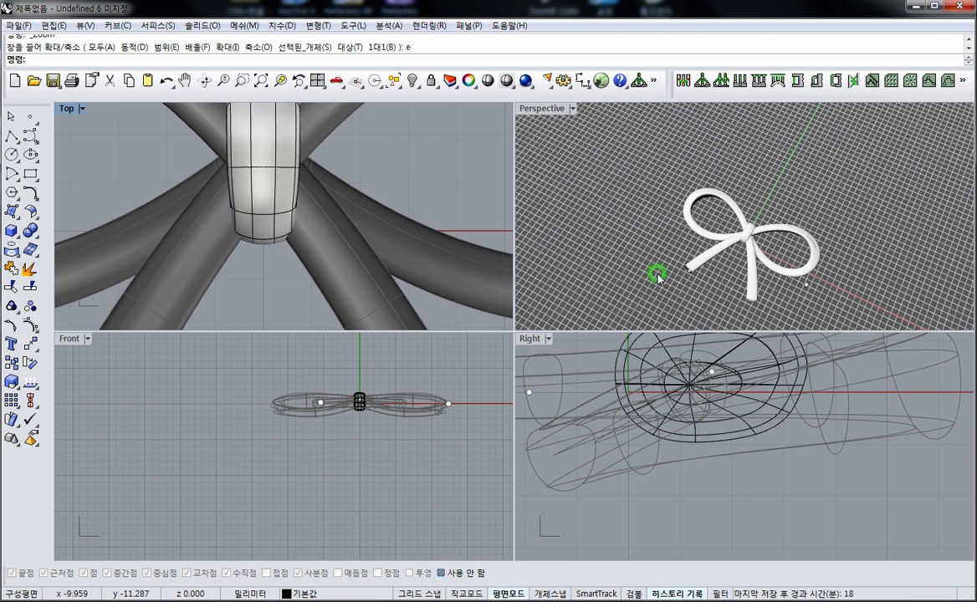
right_click_drag(654, 278, 633, 200)
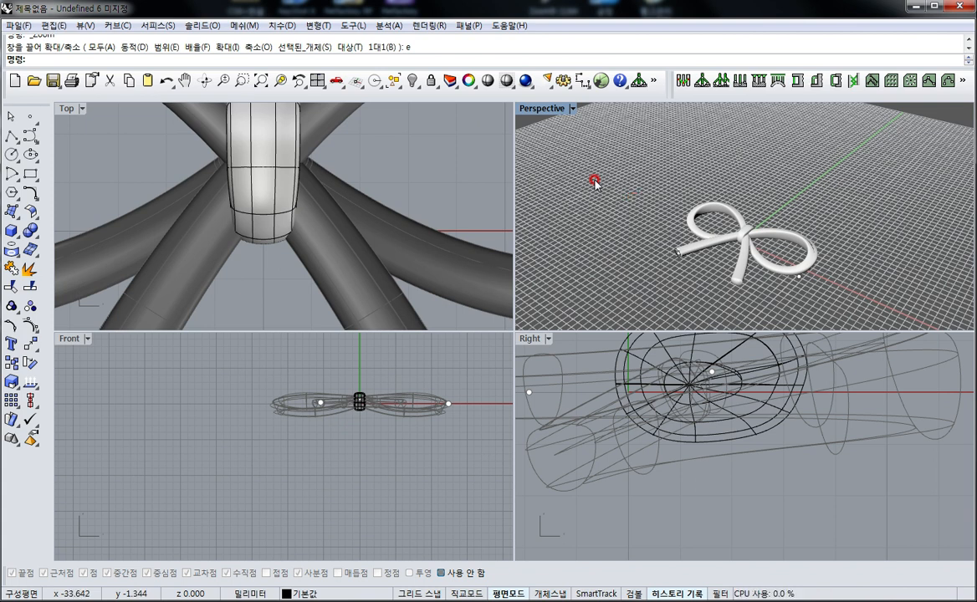
Maximize the Perspective view, switch it to shaded display and unlock all locked objects
double_click(541, 109)
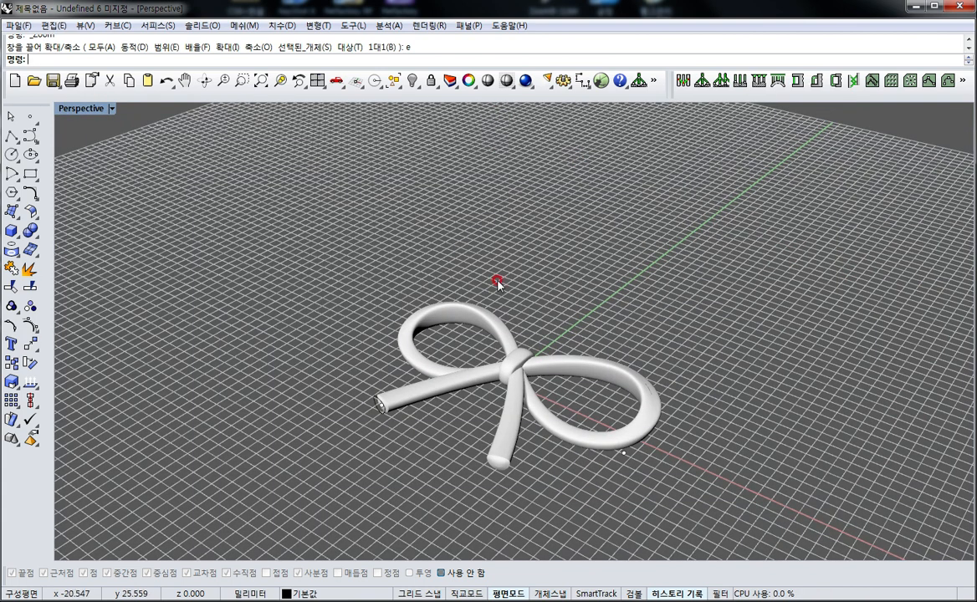
right_click_drag(436, 379, 526, 370)
key("ctrl+alt+s")
scroll(597, 373, "up", 4)
scroll(690, 361, "up", 4)
middle_click(690, 361)
right_click(670, 341)
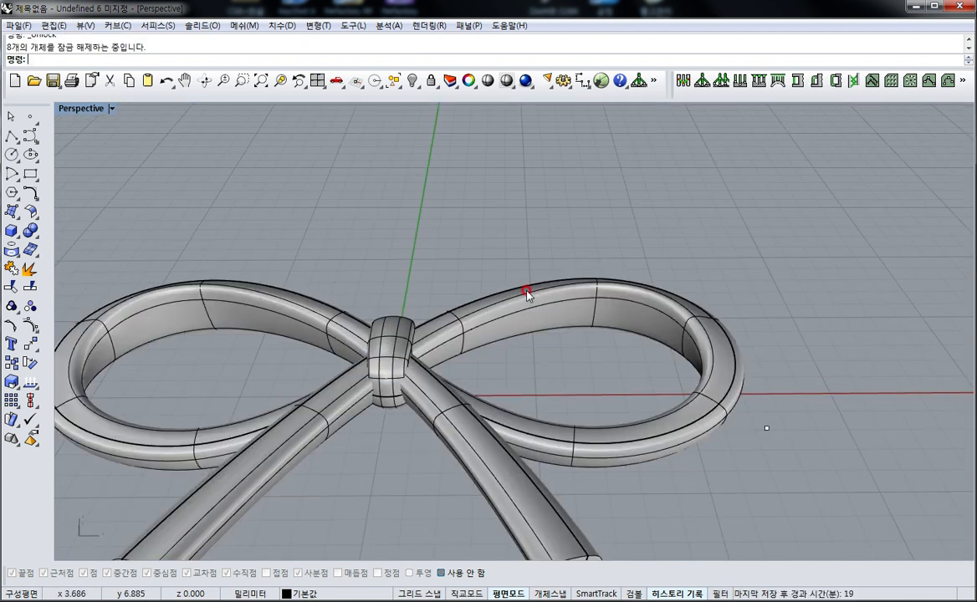
right_click_drag(617, 331, 659, 291)
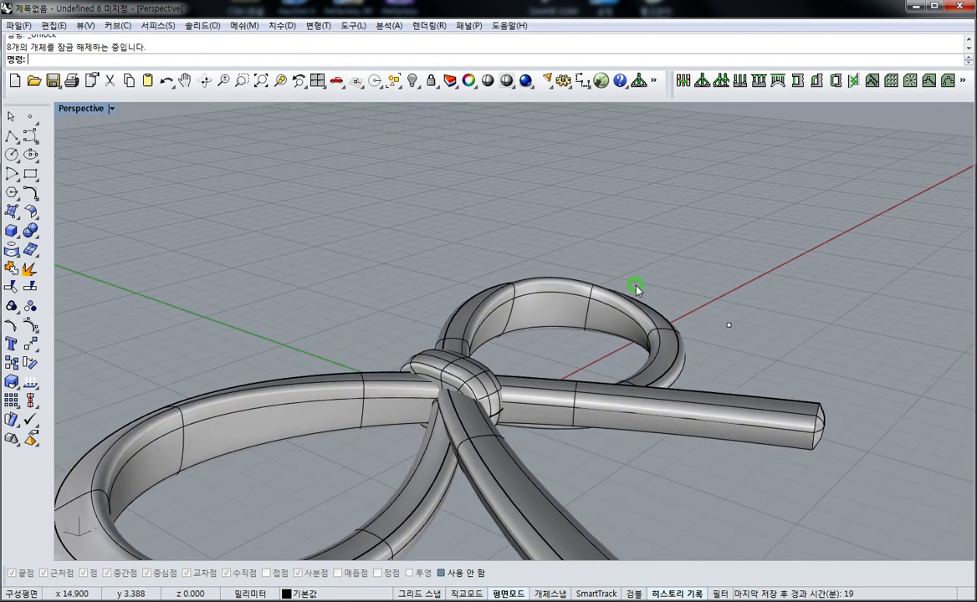
Select the original ribbon by its loop and turn on its control points
left_click(619, 297)
key("F10")
scroll(574, 236, "up", 3)
Try raising a group of control points on the ribbon's loop, and undo that move
left_click_drag(575, 214, 581, 178)
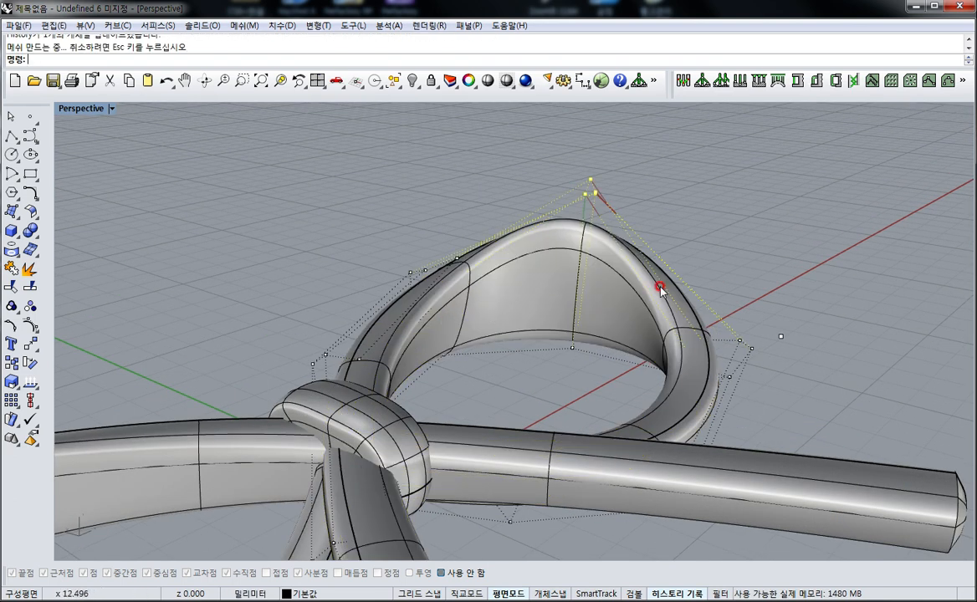
right_click_drag(681, 276, 375, 425)
key("ctrl+z")
right_click_drag(411, 324, 251, 301)
right_click_drag(610, 454, 684, 357)
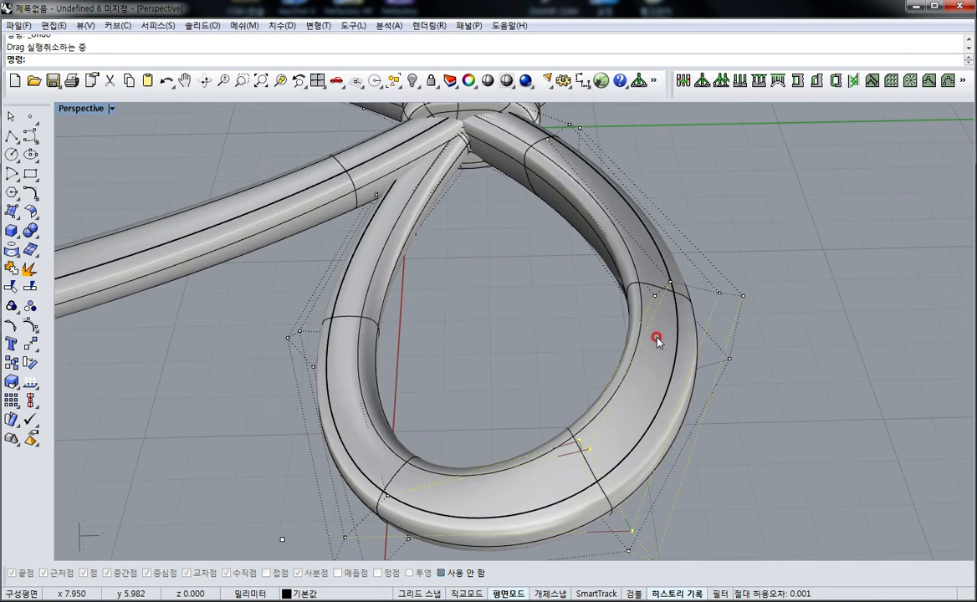
right_click_drag(522, 386, 654, 342)
scroll(652, 340, "down", 6)
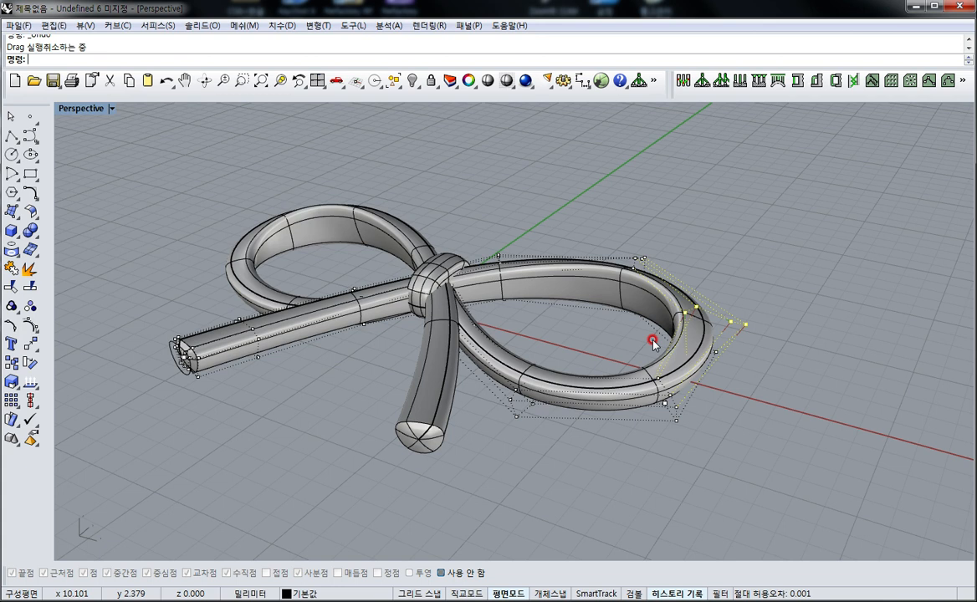
mouse_move(557, 315)
left_mouse_down()
mouse_move(553, 333)
mouse_move(578, 286)
left_mouse_up()
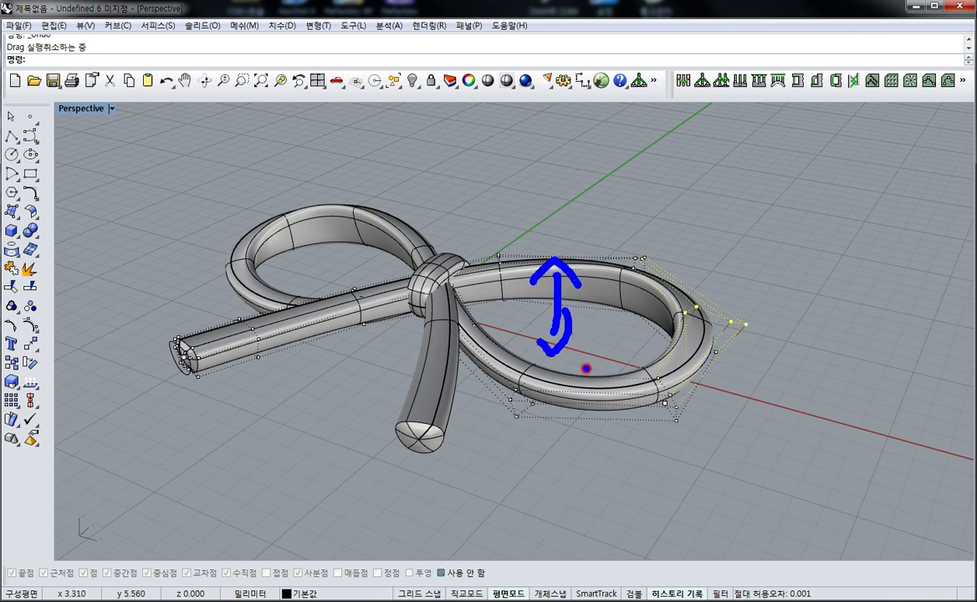
key("Escape")
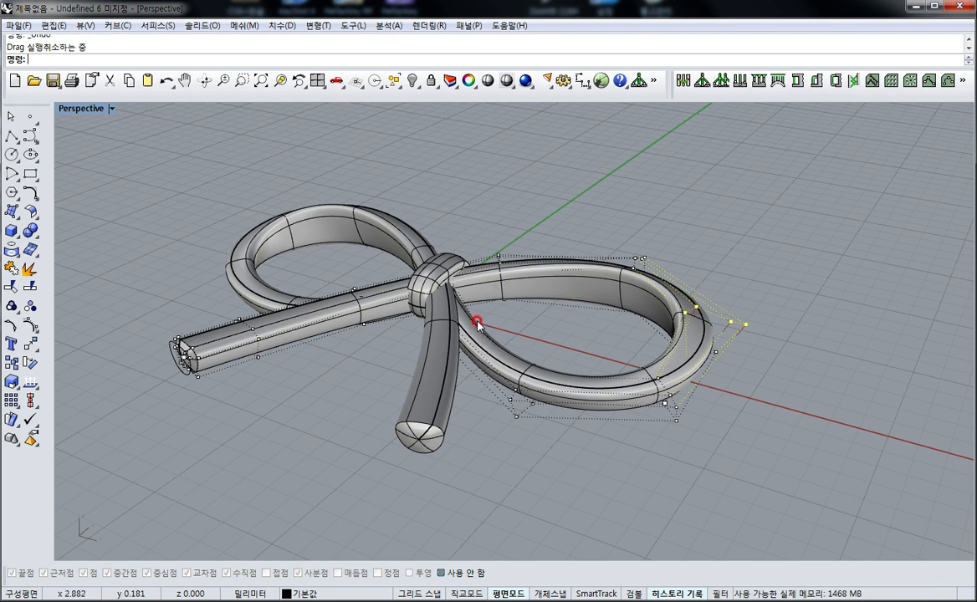
left_click_drag(458, 290, 649, 229)
mouse_move(452, 323)
left_mouse_down()
mouse_move(636, 330)
mouse_move(732, 402)
mouse_move(652, 410)
left_mouse_up()
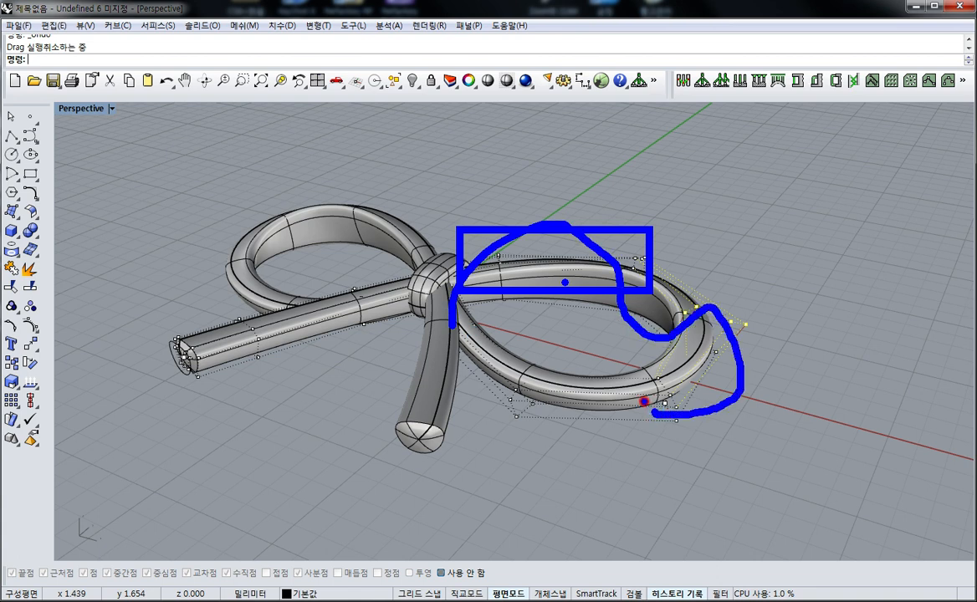
key("Escape")
mouse_move(419, 287)
left_mouse_down()
mouse_move(547, 220)
mouse_move(665, 264)
mouse_move(635, 356)
mouse_move(467, 310)
left_mouse_up()
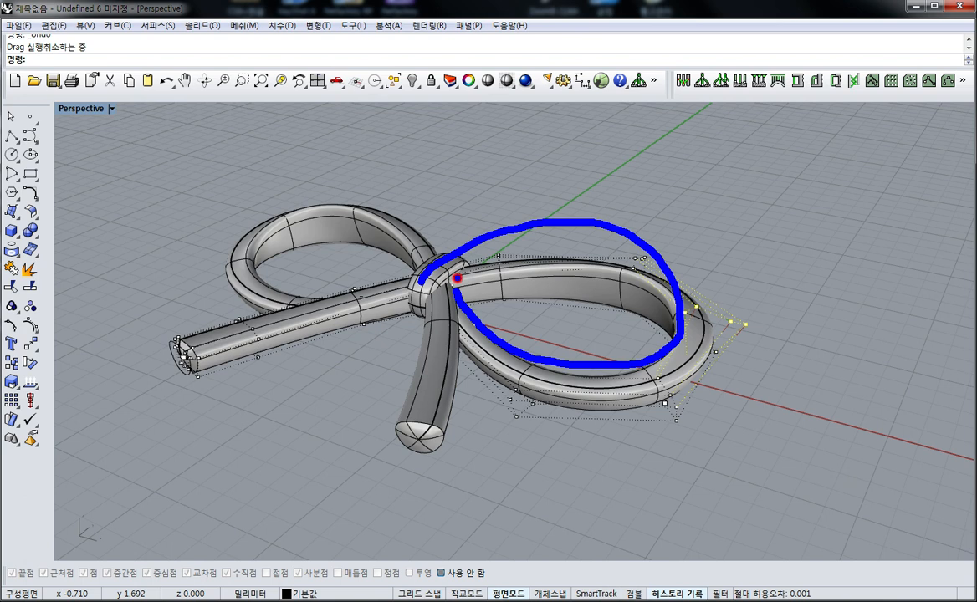
Restore the four-view layout with the 4View command
mouse_move(464, 306)
right_mouse_down()
mouse_move(362, 292)
mouse_move(370, 258)
mouse_move(437, 257)
mouse_move(371, 301)
right_mouse_up()
type("4View")
key("Return")
type("4")
Select a group of the ribbon's control points in the Right view and move them downward
right_click_drag(677, 494, 949, 515)
scroll(784, 460, "down", 4)
right_click_drag(710, 468, 774, 459)
scroll(643, 435, "up", 6)
left_click_drag(631, 418, 919, 525)
scroll(799, 464, "up", 3)
left_click_drag(778, 436, 774, 484)
right_click_drag(774, 484, 633, 469)
scroll(684, 468, "down", 2)
Select the upper control points of the ribbon's tail next to the knot and raise them slightly in the Right view
right_click_drag(656, 433, 730, 533)
left_click_drag(593, 373, 709, 443)
left_click_drag(870, 420, 966, 460)
right_click_drag(930, 459, 826, 463)
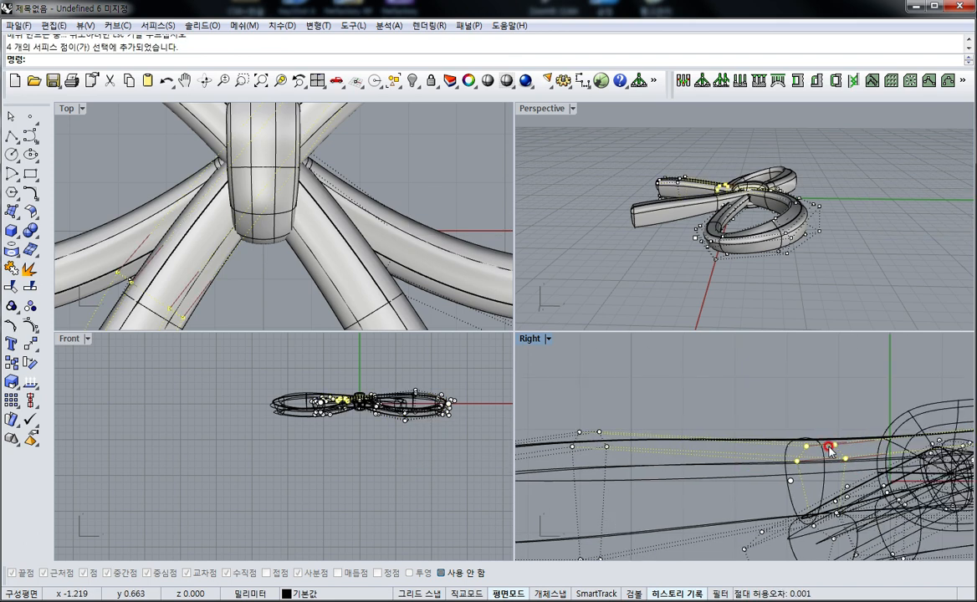
mouse_move(838, 447)
left_mouse_down("shift")
mouse_move(828, 429)
mouse_move(836, 434)
left_mouse_up("shift")
right_click_drag(823, 453, 772, 460)
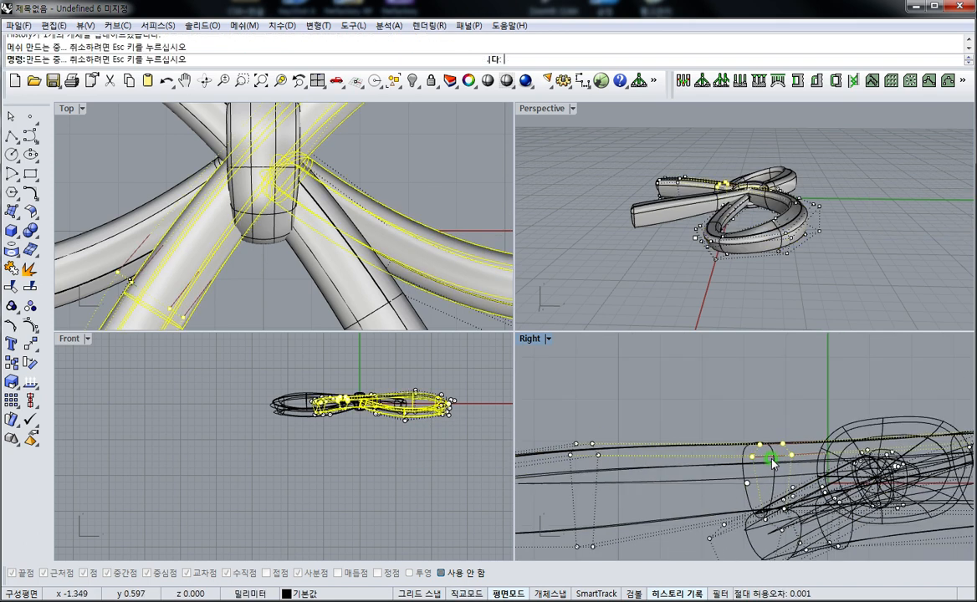
Raise the control points in the middle of the ribbon's tail straight up in the Right view to arch it
scroll(772, 460, "down", 6)
right_click_drag(668, 452, 790, 412)
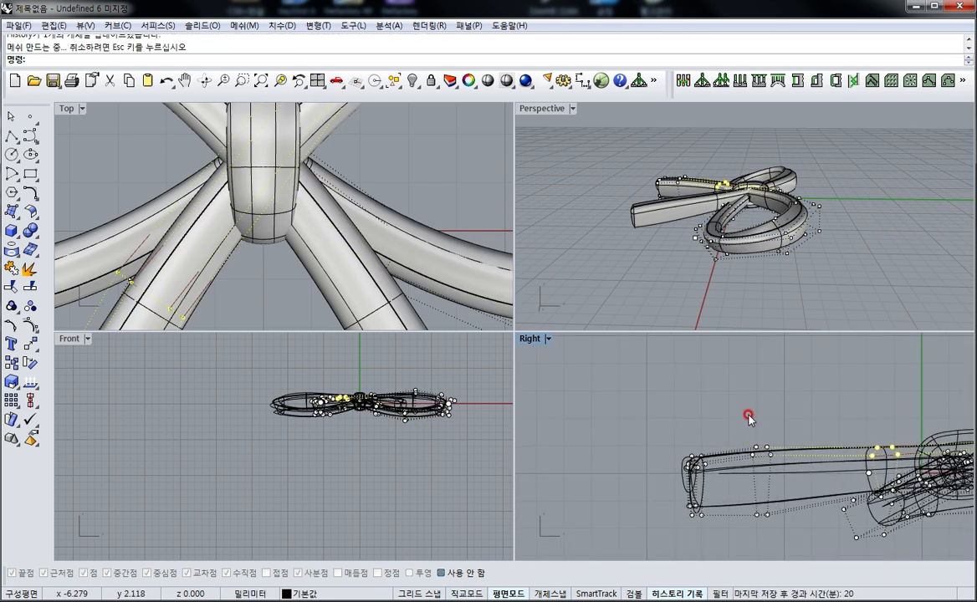
left_click_drag(752, 418, 793, 545)
left_click_drag(769, 454, 896, 464, "shift")
left_click_drag(839, 409, 892, 459)
Rotate the control points at the free end of the ribbon's tail in the Right view so the tip curls downward
left_click_drag(658, 425, 724, 535)
key("r")
left_click(737, 452)
left_click(635, 460)
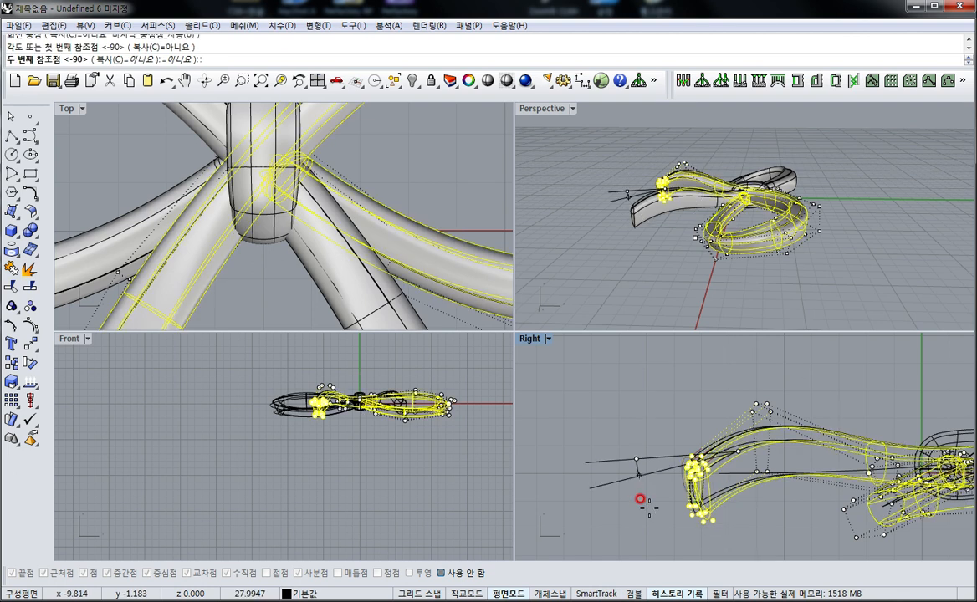
left_click(716, 531)
Fit the whole bow in all four viewports and examine the bent tails from several angles in the Perspective view
right_click_drag(834, 243, 731, 277)
key("ctrl+alt+e")
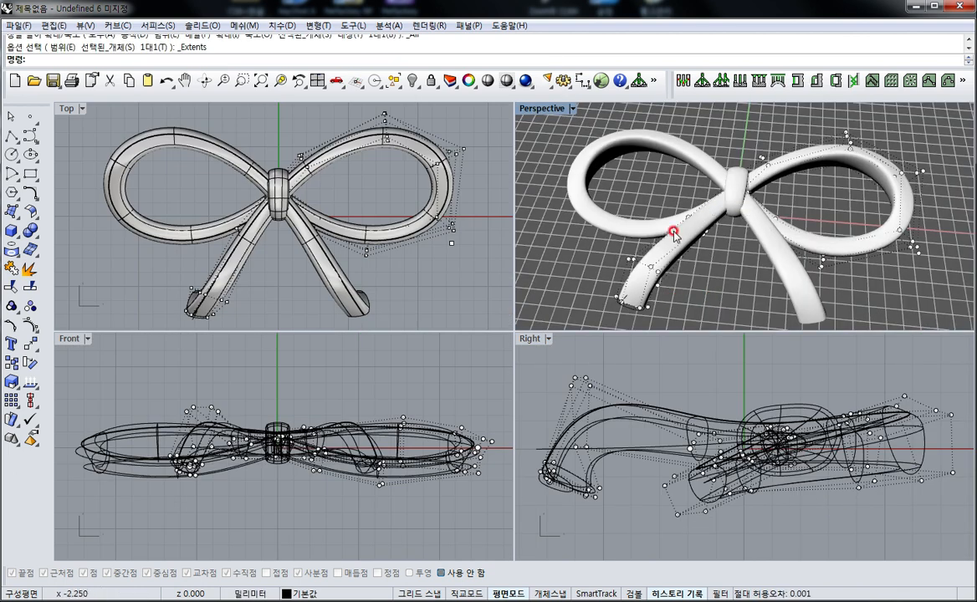
right_click_drag(567, 209, 518, 224)
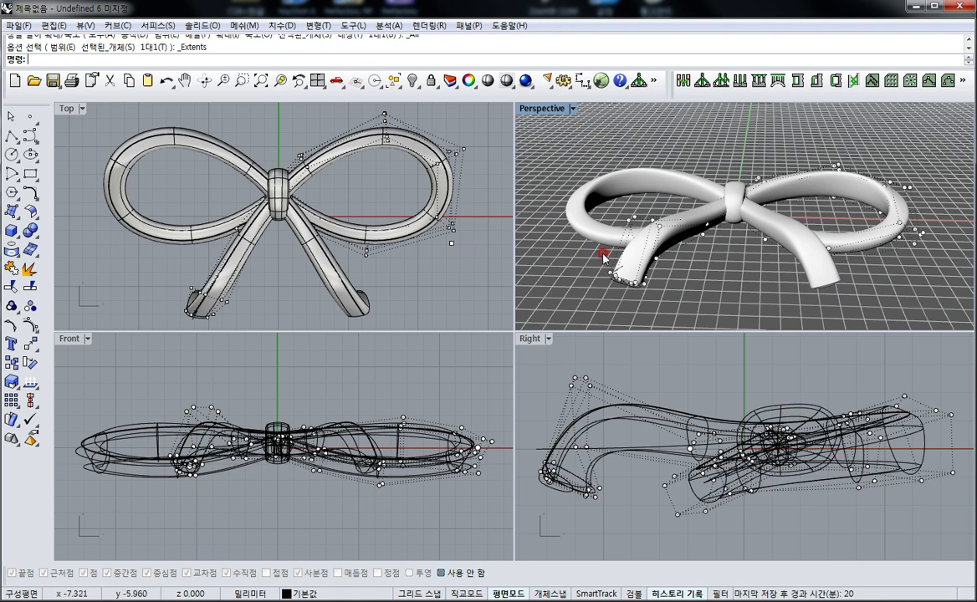
scroll(626, 213, "up", 5)
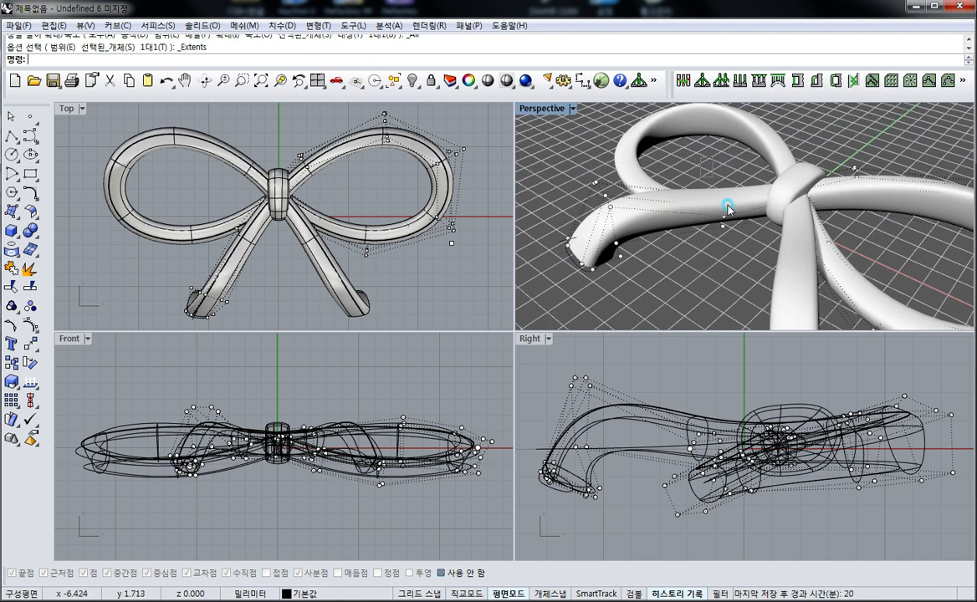